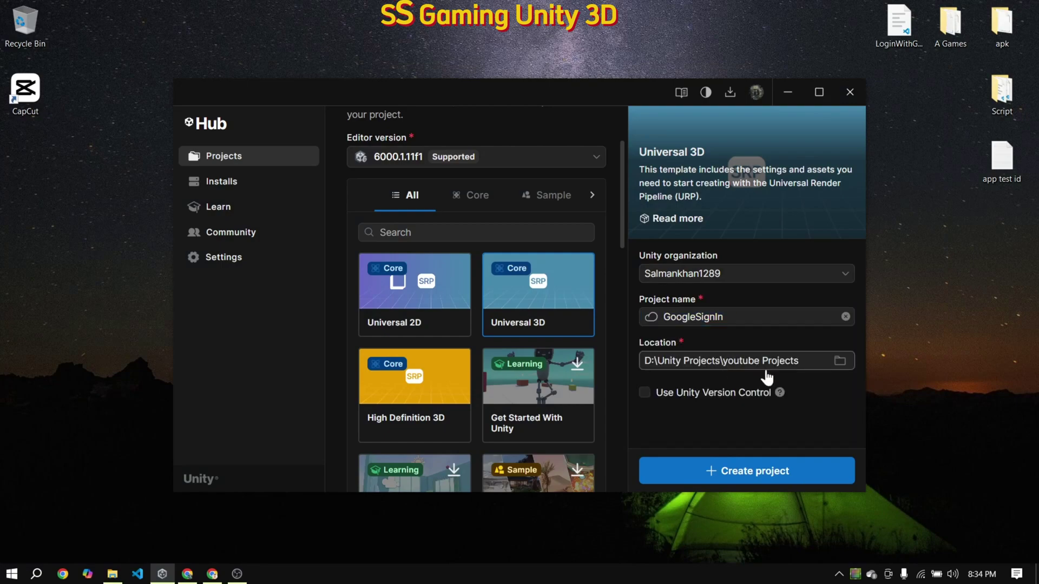
Create the GoogleSignIn project from the Universal 3D template in the youtube Projects folder
left_click(716, 471)
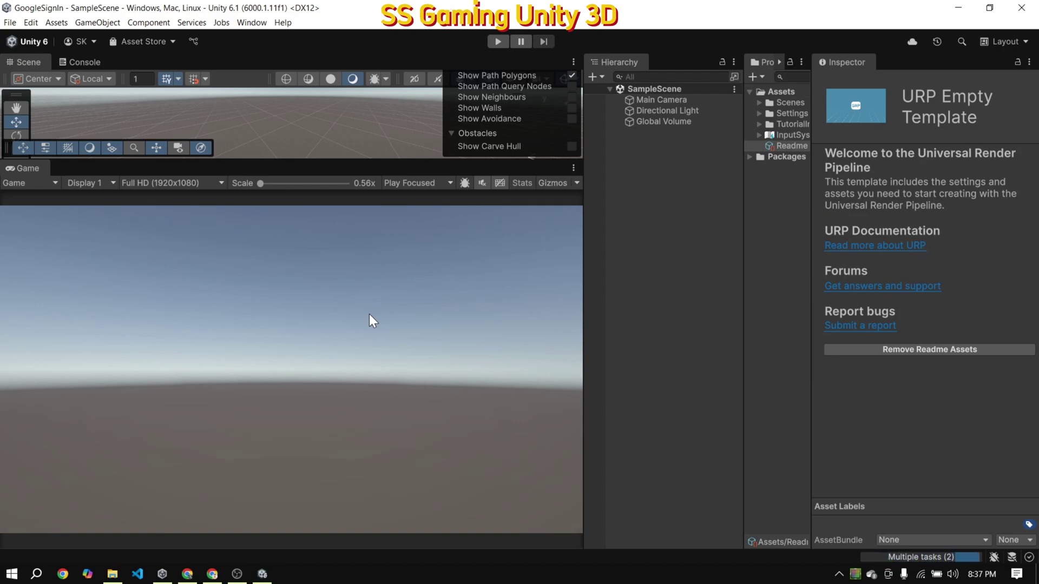
Switch the editor to the 2 by 3 layout, then widen the Scene and Game views and make the Game view taller
left_click(1004, 41)
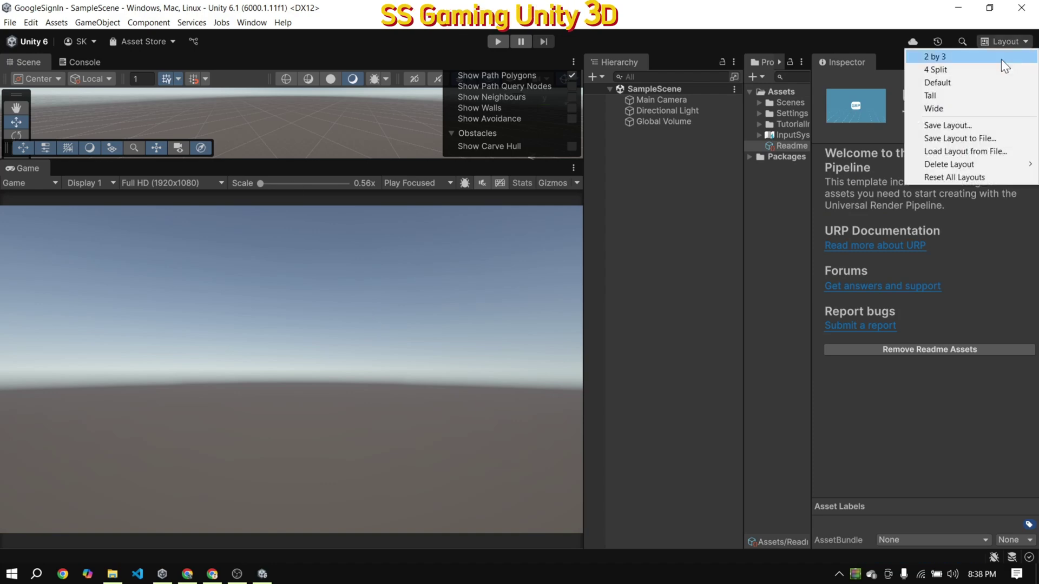
left_click(953, 51)
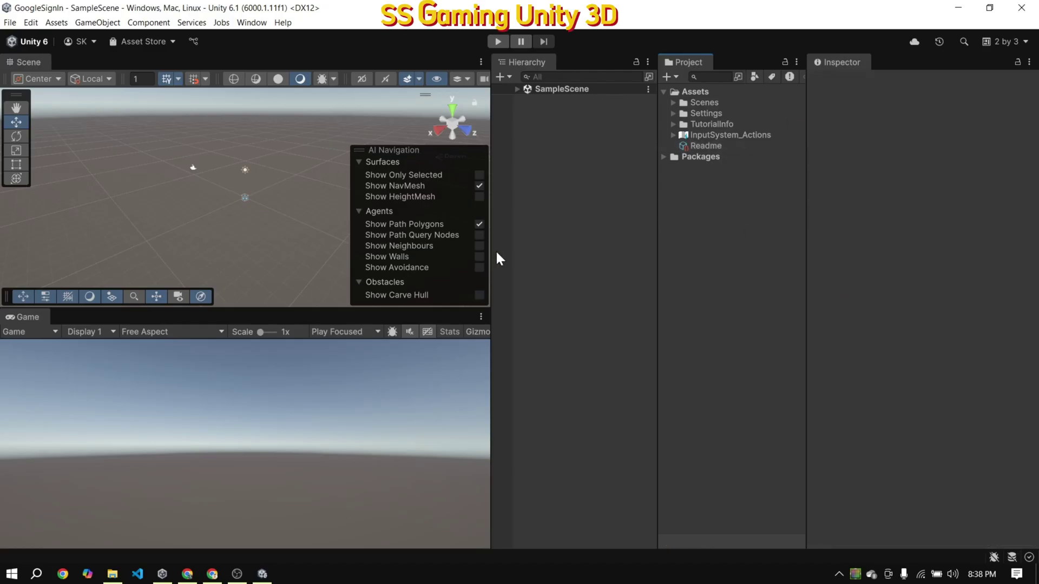
left_click_drag(500, 259, 581, 244)
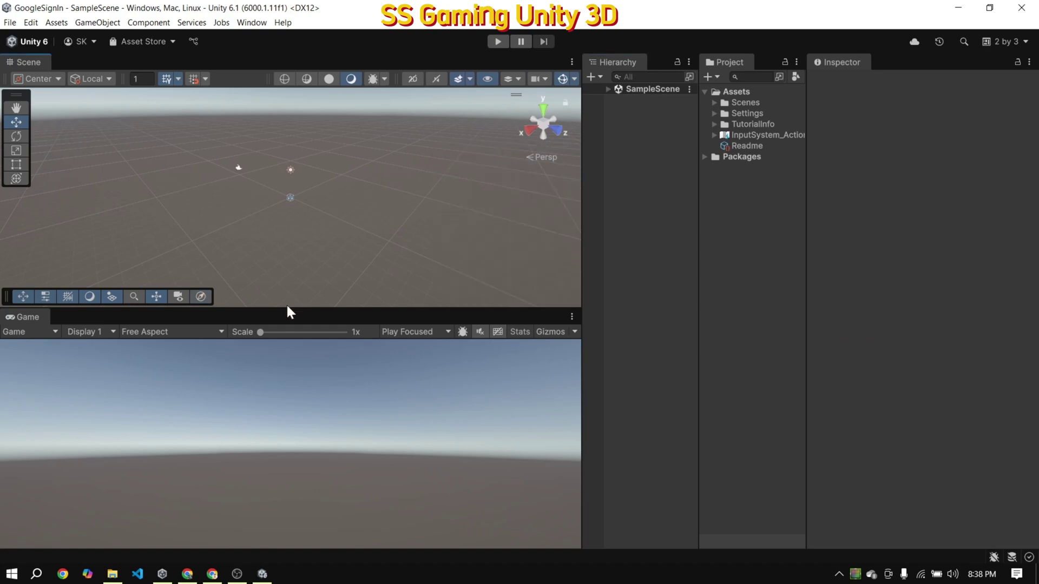
left_click_drag(157, 311, 157, 239)
Switch the project's build platform to Android in Build Profiles and check the progress of the background tasks
left_click(9, 22)
left_click(24, 163)
left_click(230, 104)
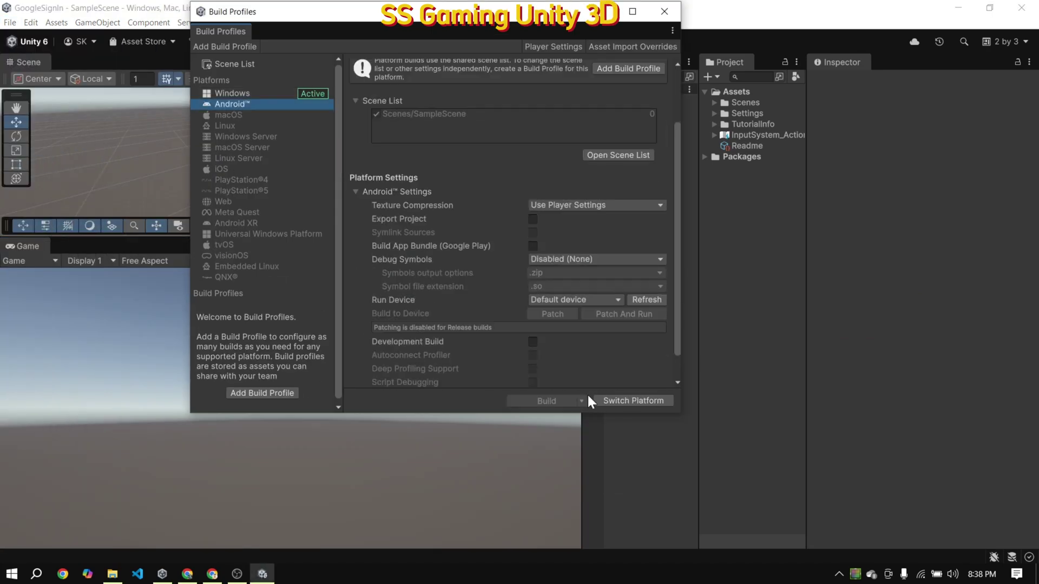
left_click(633, 400)
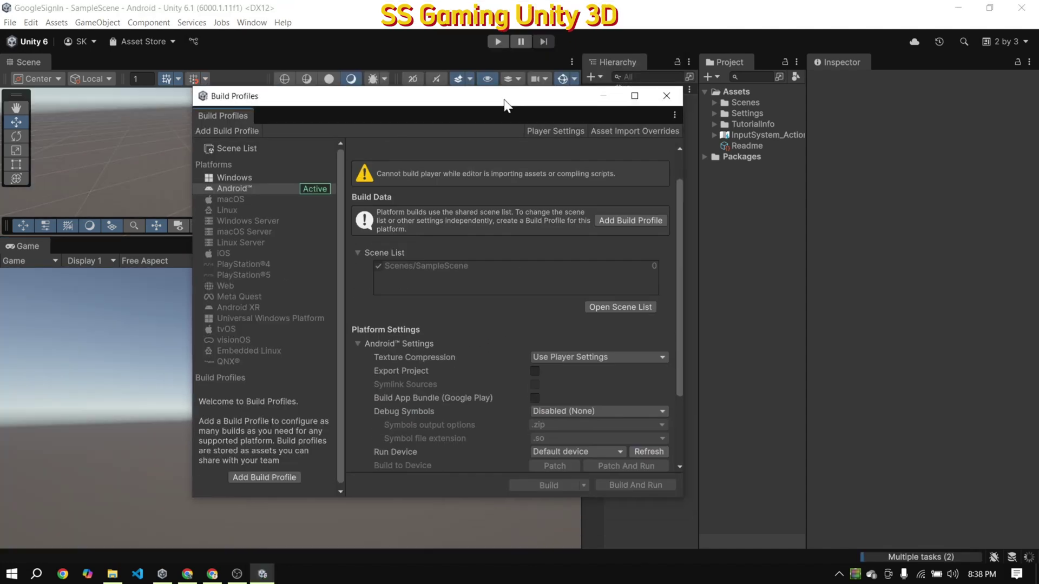
left_click(920, 557)
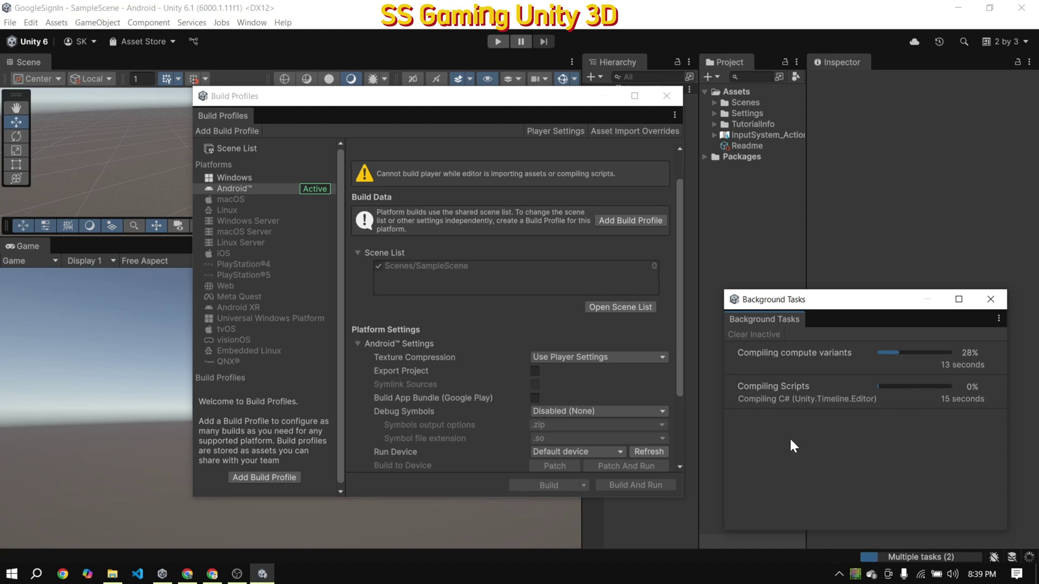
left_click(714, 113)
left_click(714, 113)
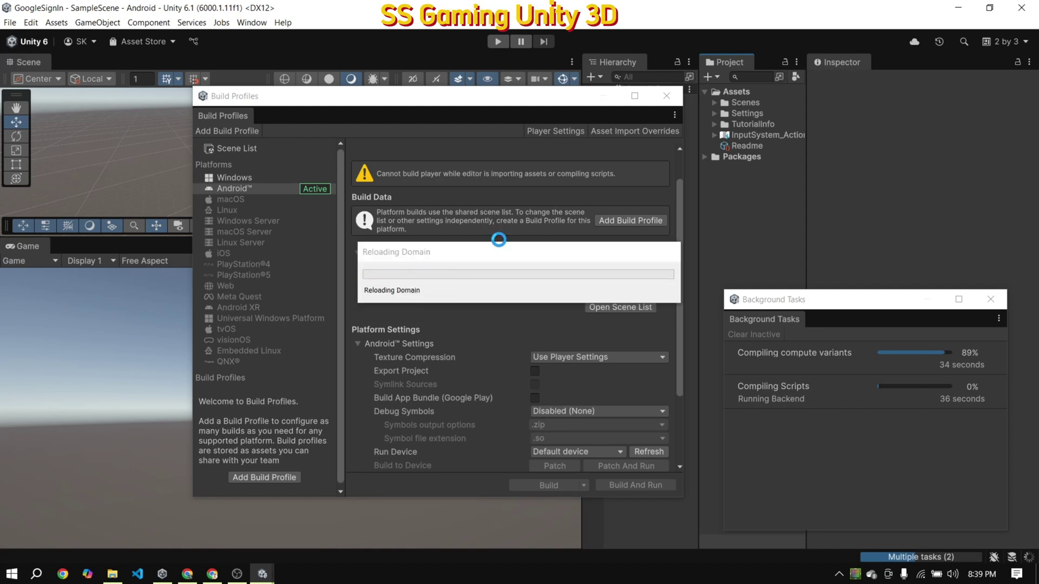
Set the Android package name to com.googlesignin.com.unity.template.urpblank in the Player settings
left_click(555, 131)
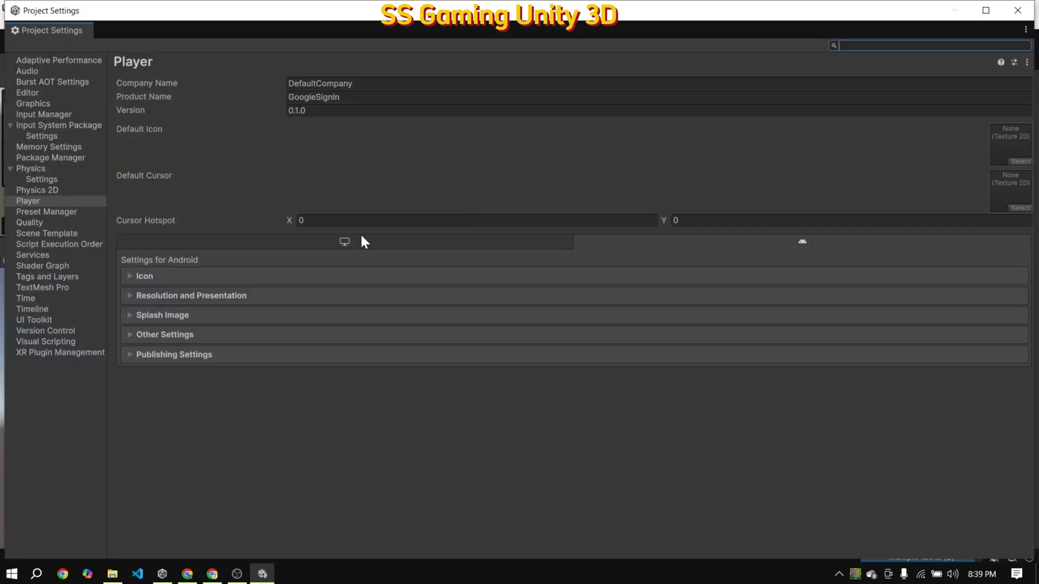
left_click(331, 334)
scroll(329, 352, "down", 15)
left_click(319, 301)
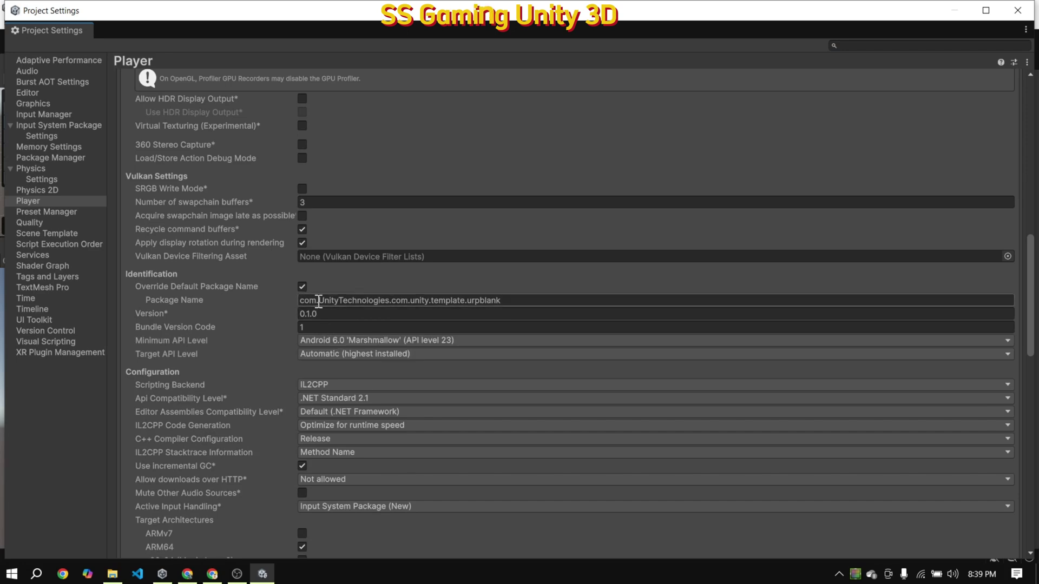
type("god")
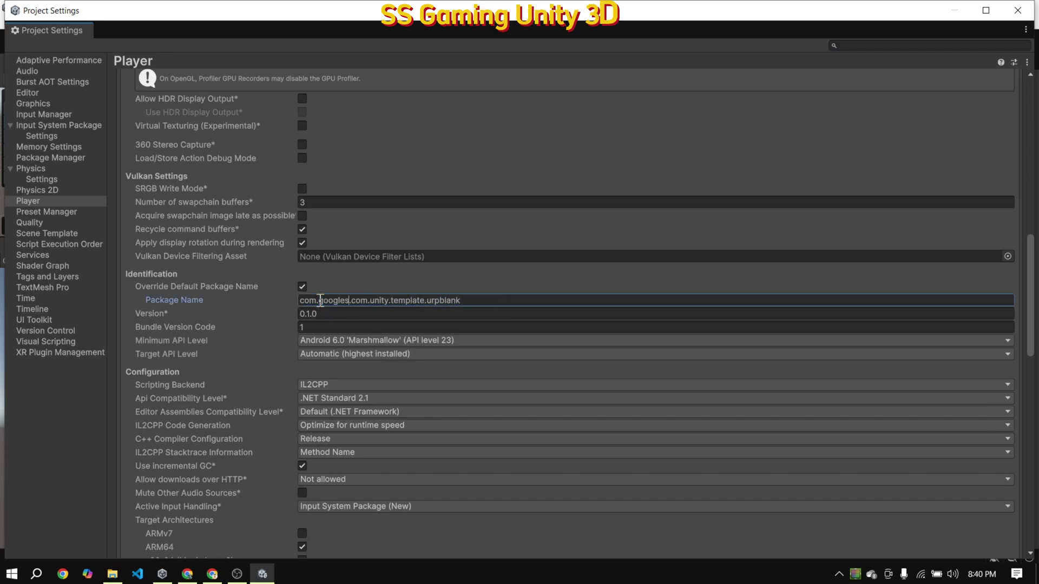
left_click(287, 411)
Review the remaining Android Player settings, set the company name to "ss gaming unity" and close Project Settings
scroll(301, 378, "down", 10)
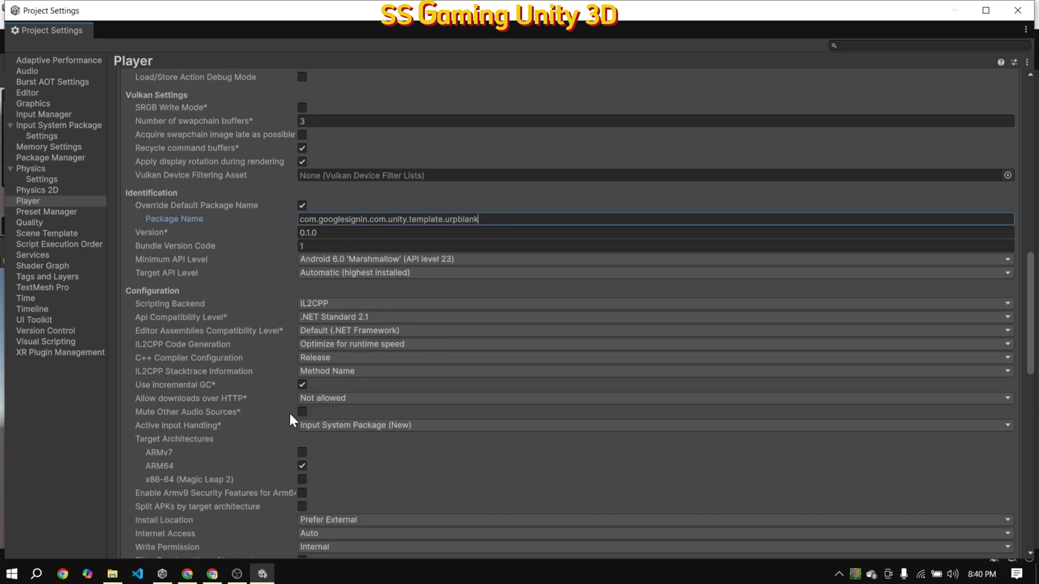
scroll(295, 281, "down", 20)
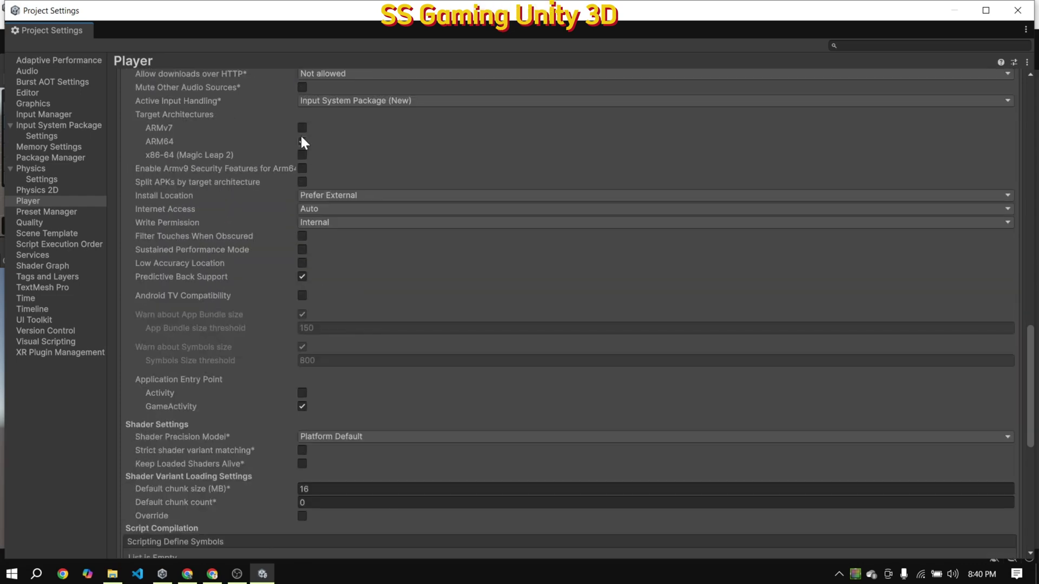
scroll(243, 249, "up", 5)
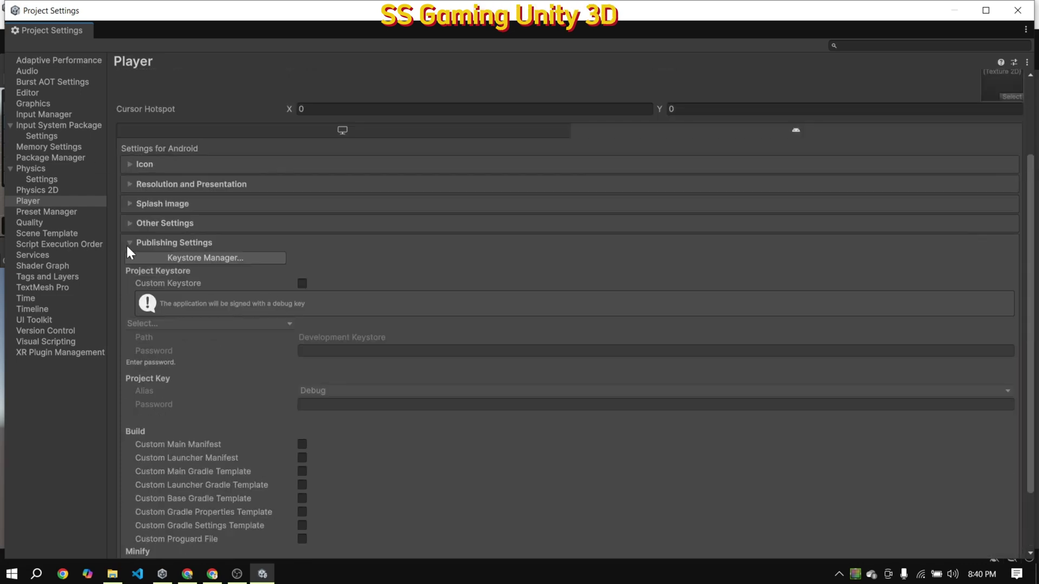
left_click(184, 282)
left_click(343, 83)
type("ss gaming unity")
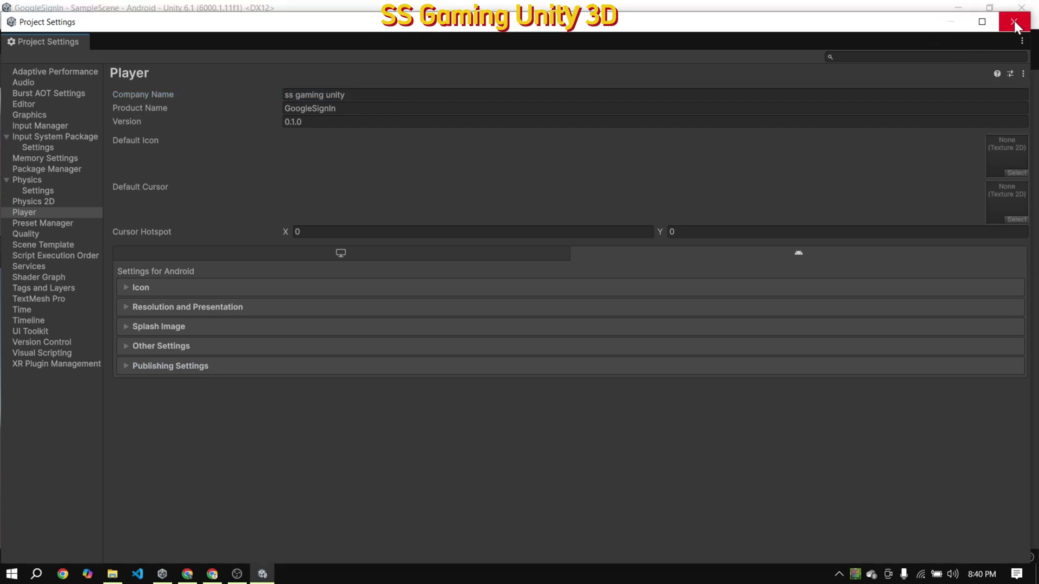
left_click(1017, 10)
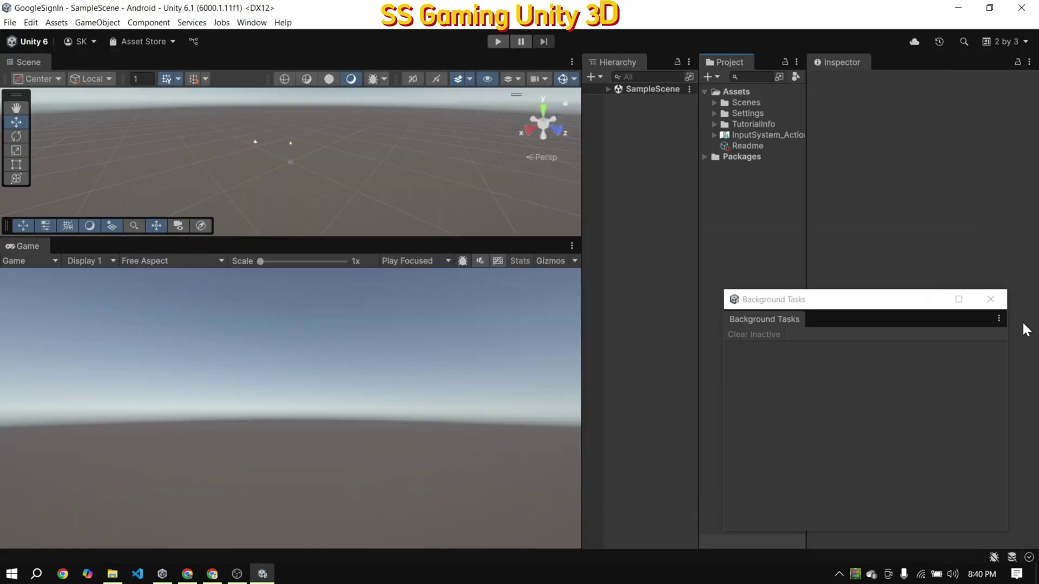
Switch to Chrome, search for "google sign in sdk unity" and open the googlesamples/google-signin-unity releases page on GitHub
left_click(187, 574)
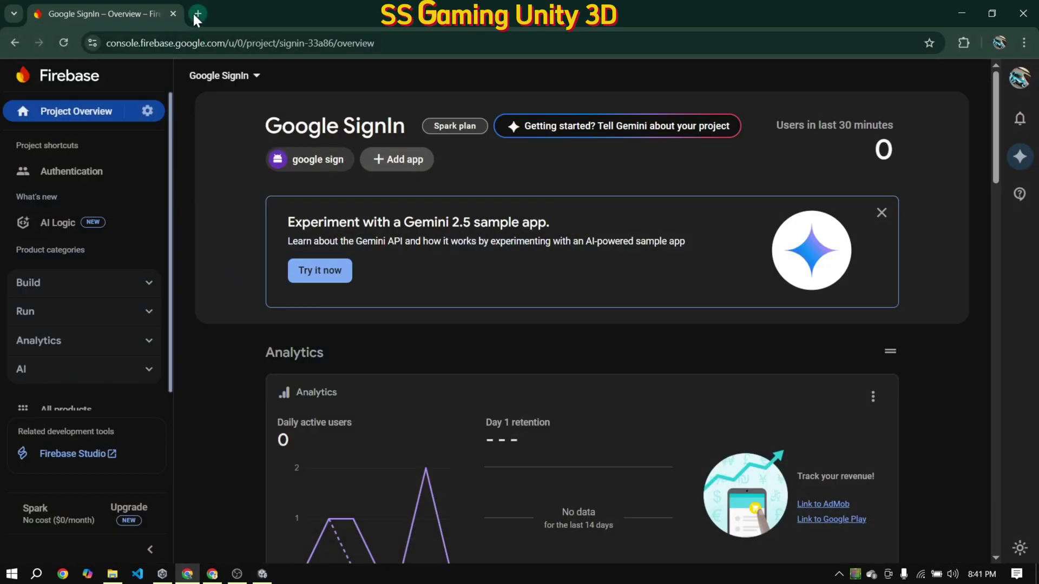
left_click(198, 14)
type("goog")
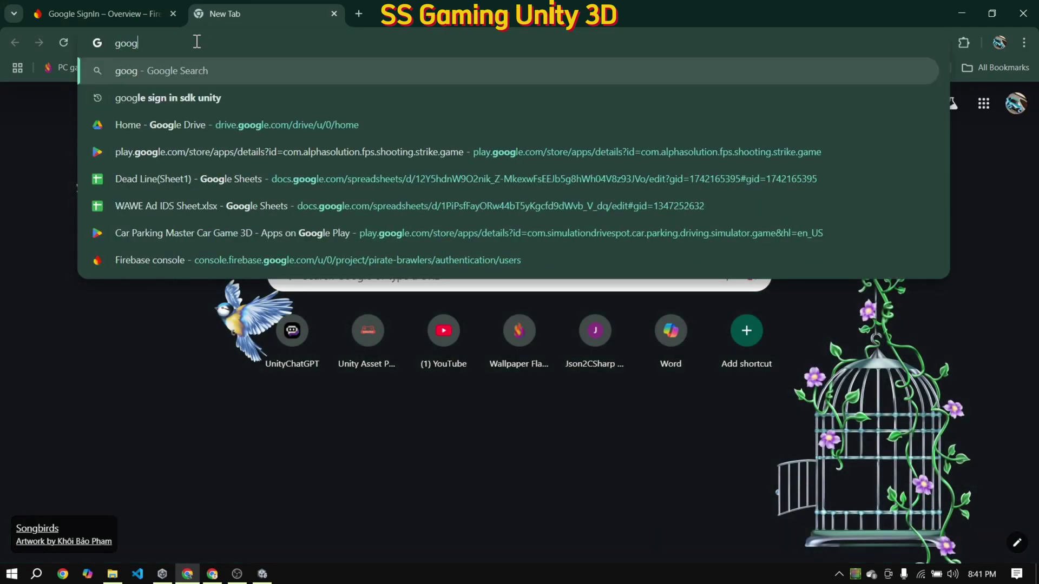
type("le sign in sdk unity")
key("Return")
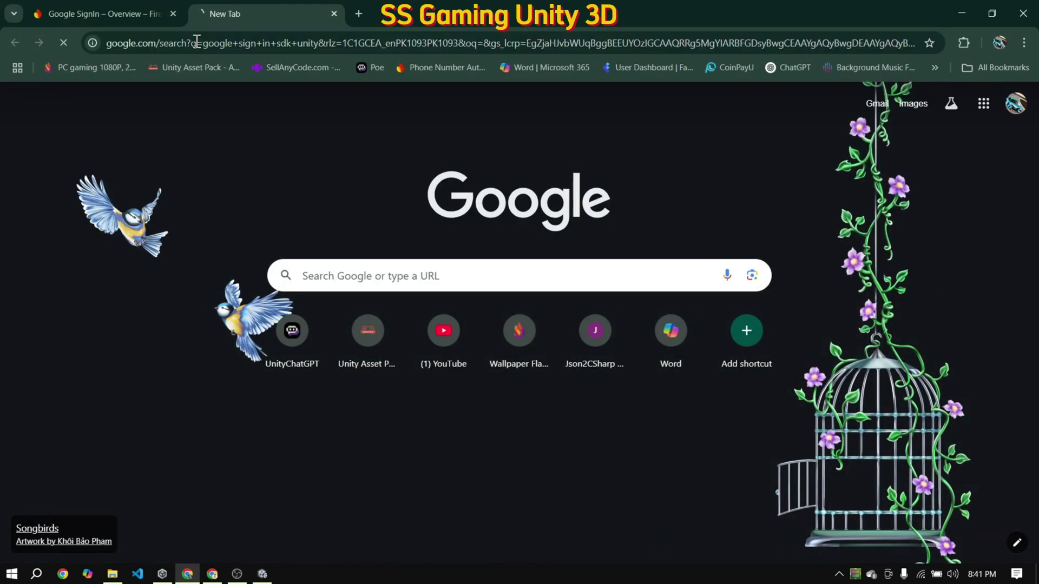
left_click(242, 312)
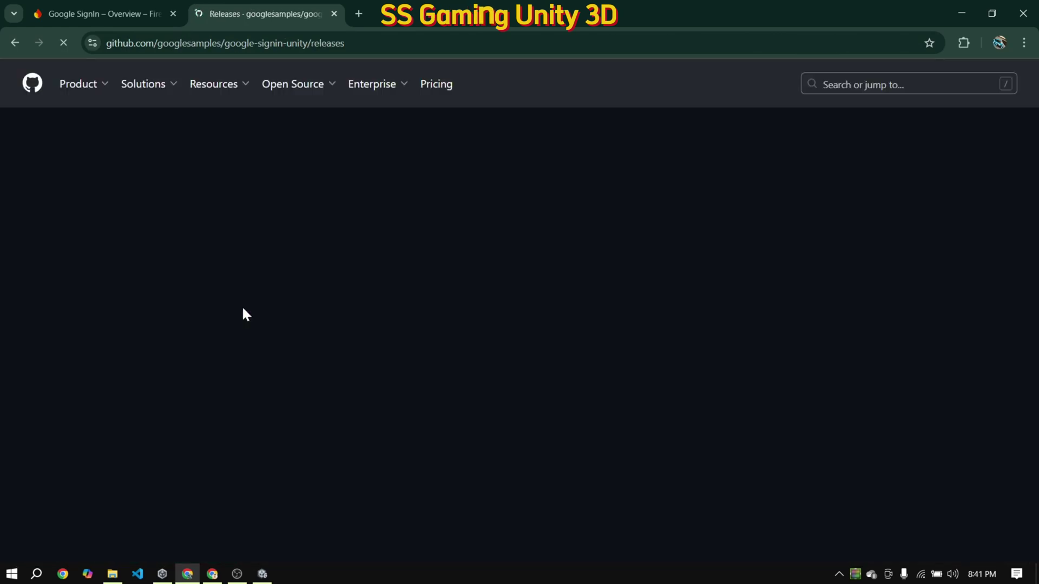
Download google-signin-plugin-1.0.4.unitypackage from the Version 1.0.4 release assets
scroll(357, 471, "down", 2)
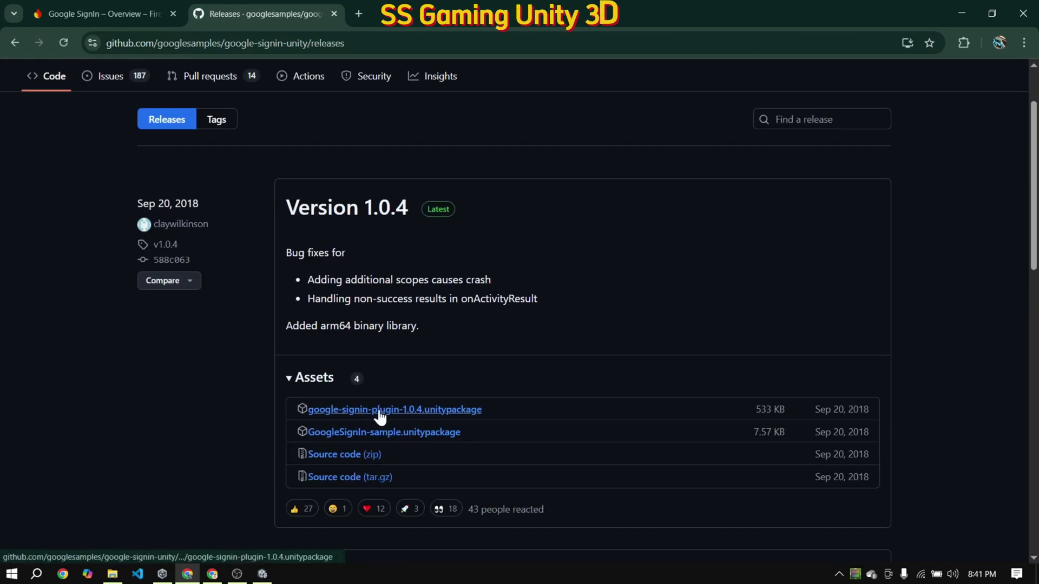
left_click(381, 412)
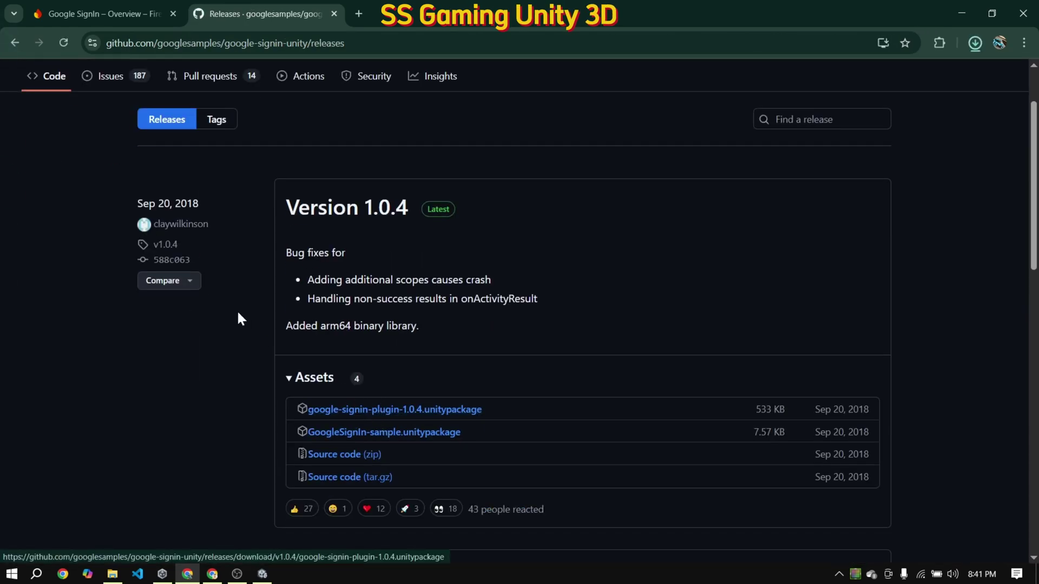
left_click(974, 43)
Search for "firebase sdk unity" in a new tab and look through the firebase/firebase-unity-sdk releases page on GitHub
left_click(358, 14)
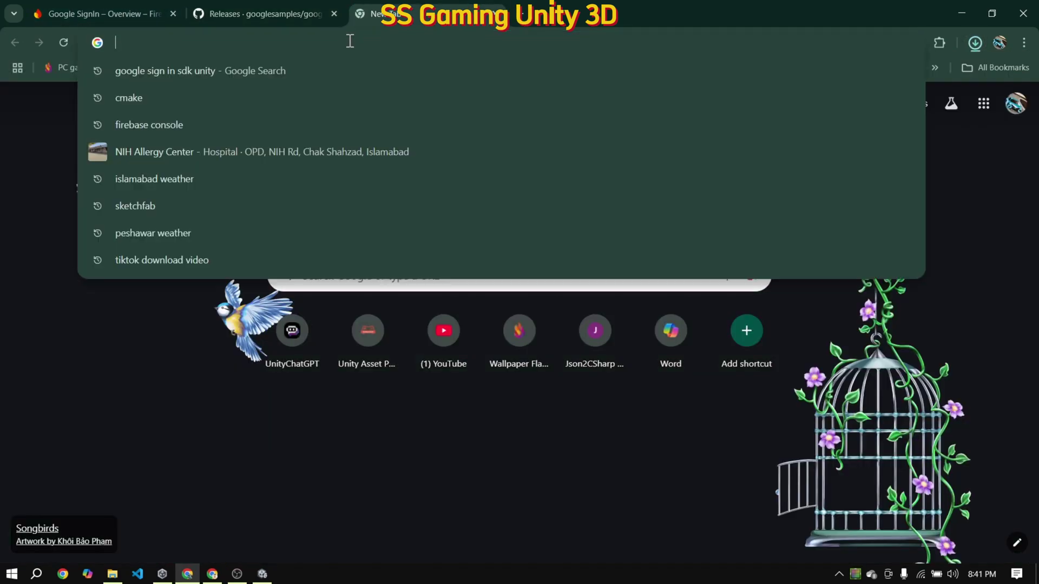
type("firebase s")
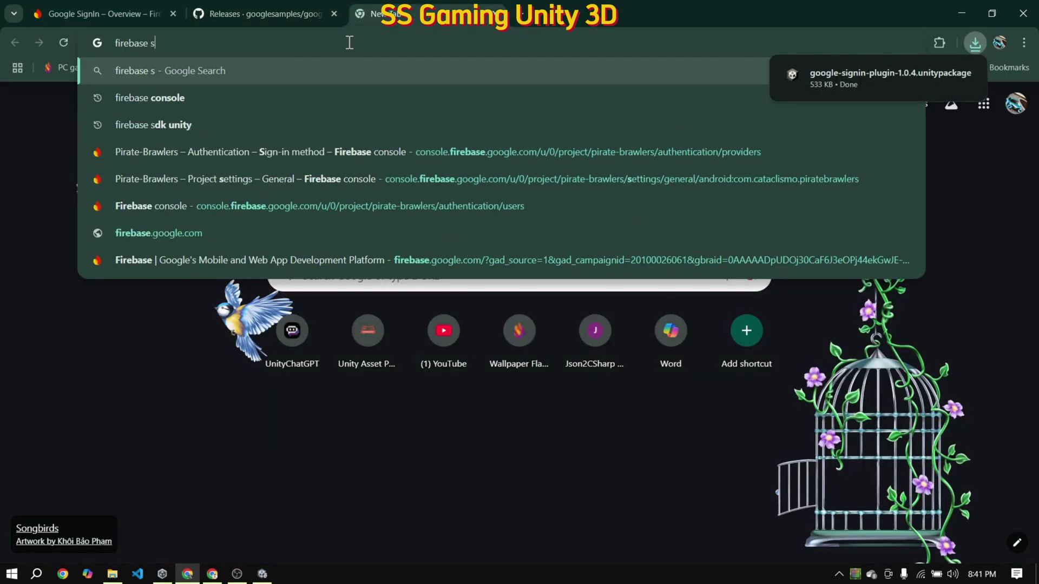
key("Down")
key("Return")
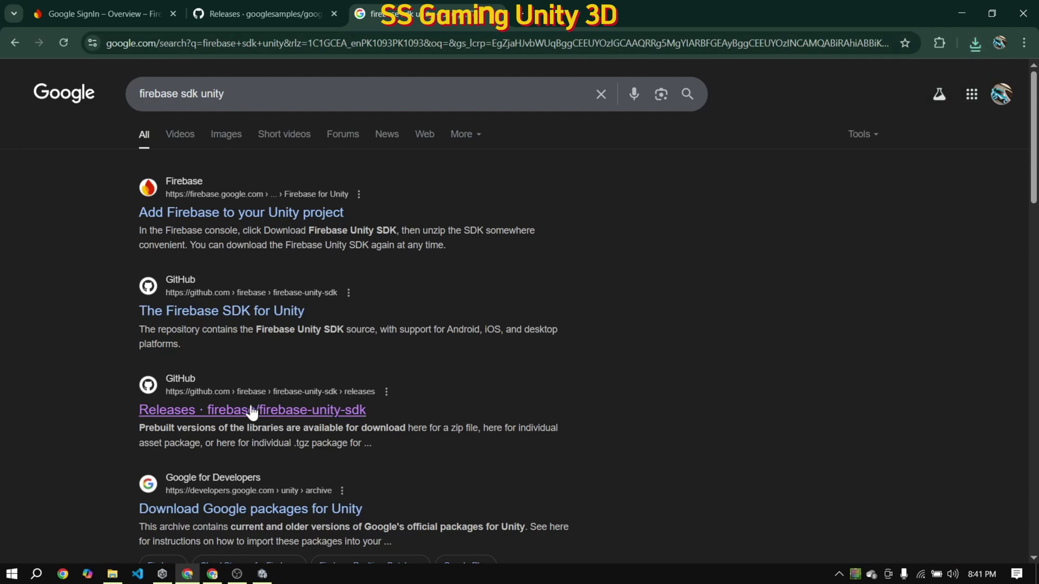
left_click(259, 414)
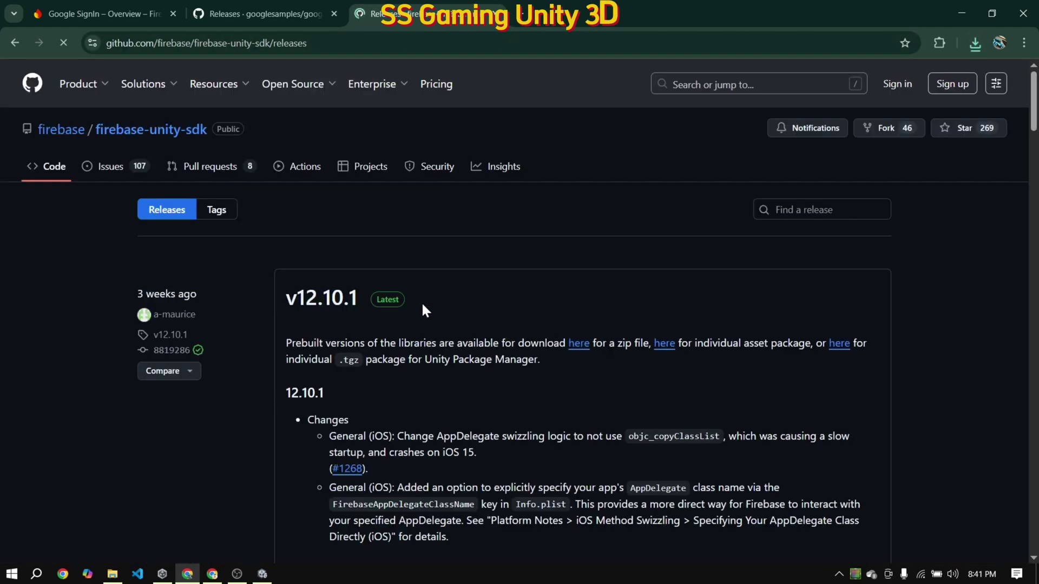
scroll(417, 314, "down", 5)
scroll(365, 355, "up", 2)
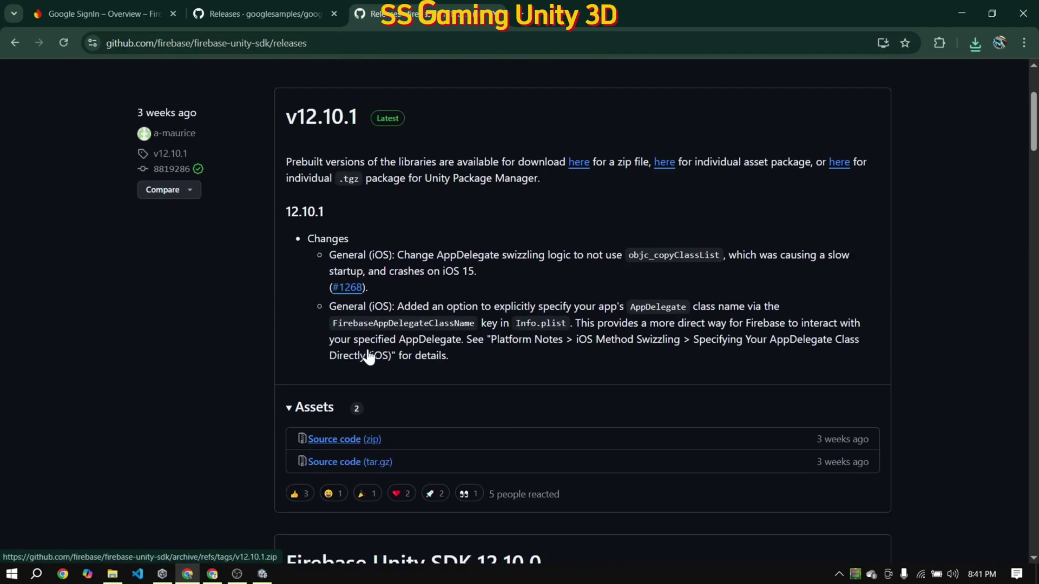
scroll(272, 302, "up", 3)
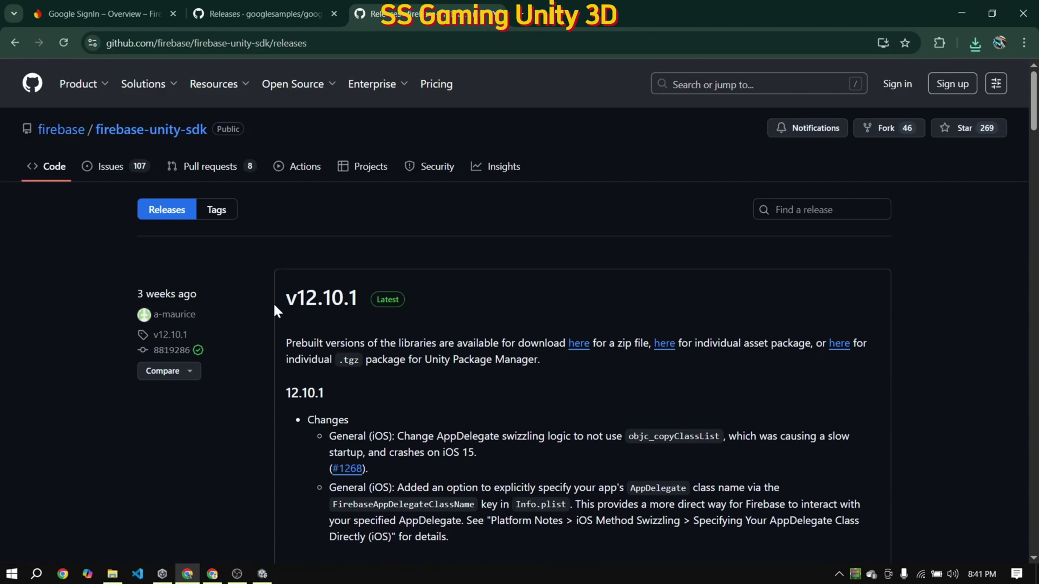
Return to the Unity editor and widen the Project panel slightly at the expense of the Hierarchy
left_click(961, 13)
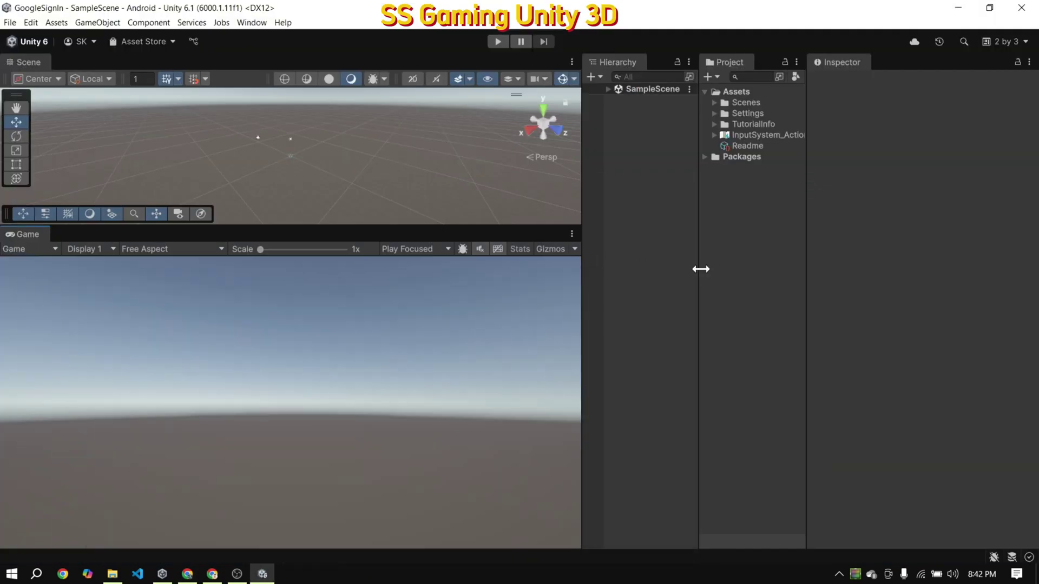
left_click_drag(700, 269, 692, 275)
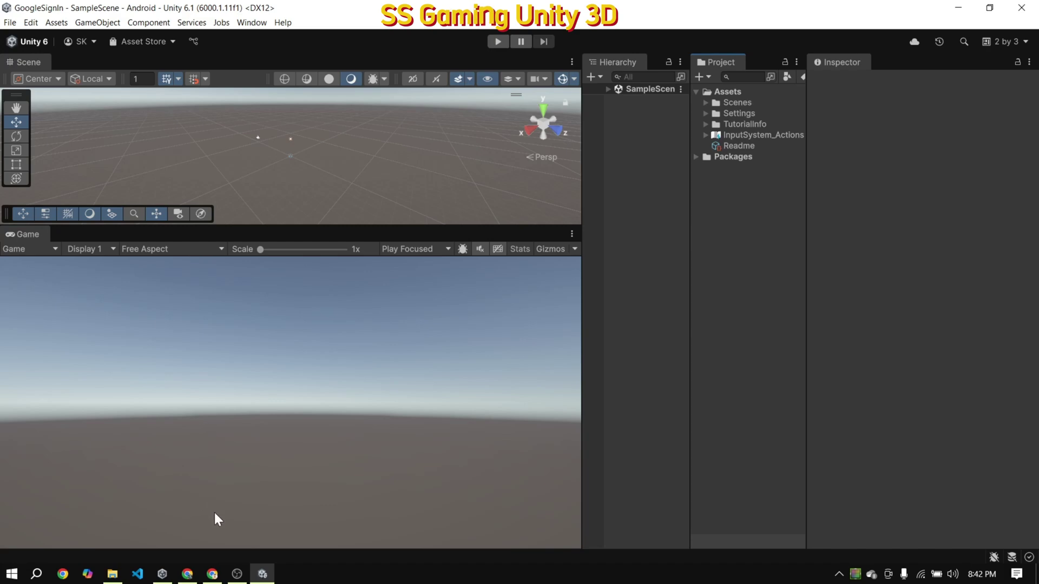
In the Firebase console, start adding a Unity app to the Google SignIn project and choose to register it as an Android app
key("alt+Tab")
left_click(71, 8)
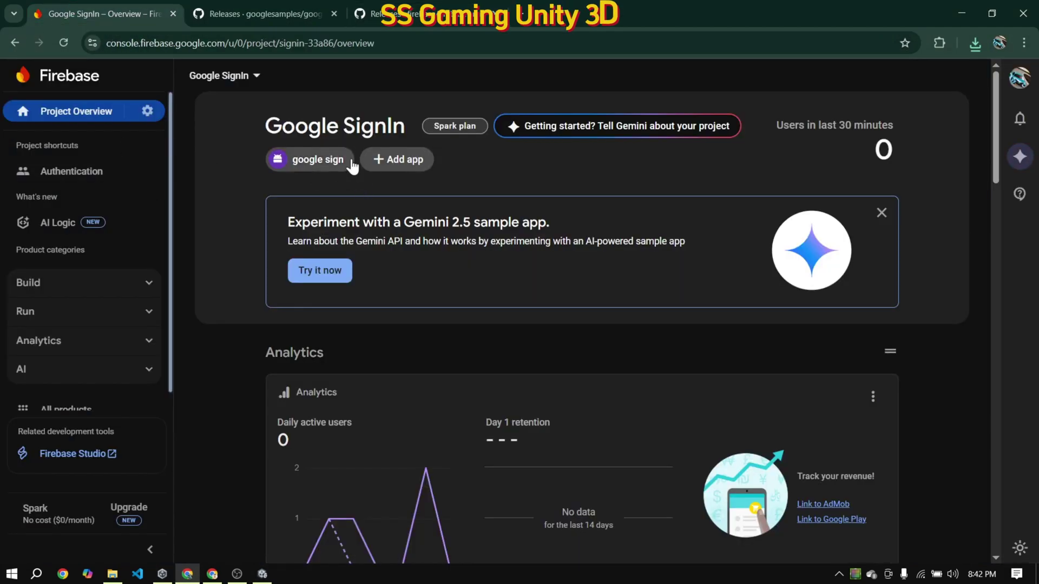
left_click(380, 161)
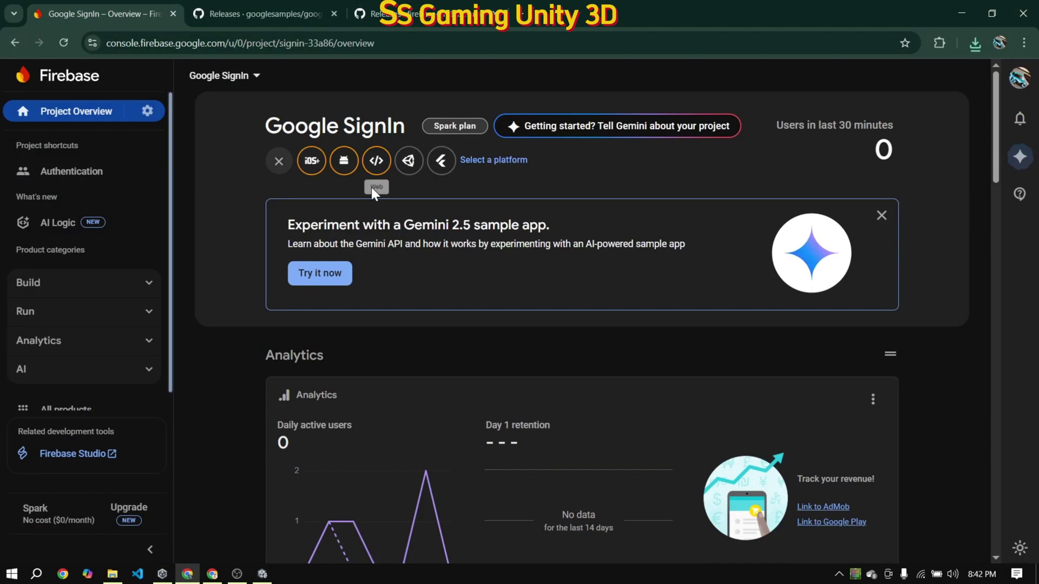
left_click(409, 161)
scroll(162, 303, "down", 3)
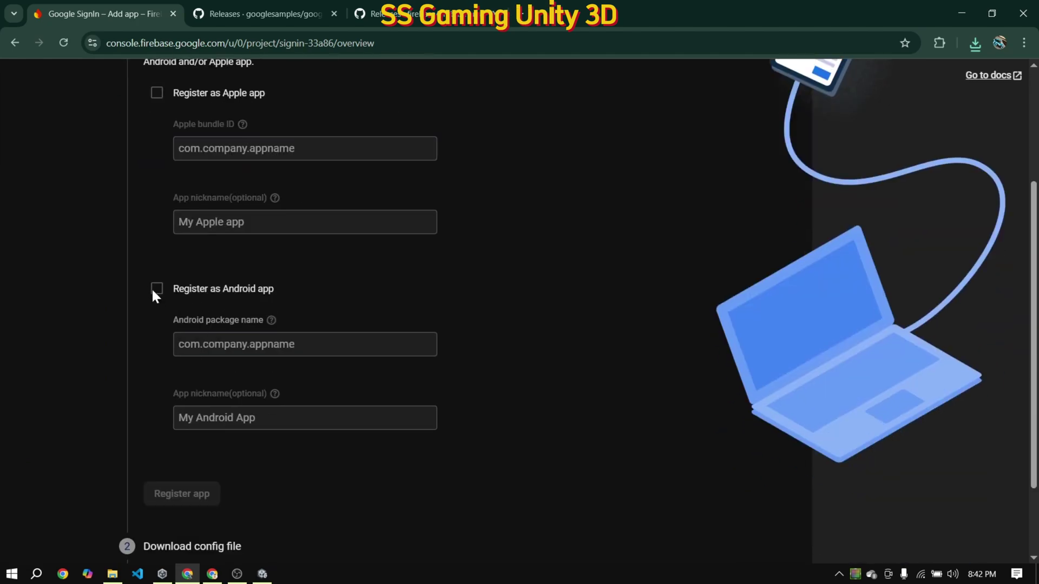
left_click(158, 287)
scroll(163, 292, "down", 2)
Switch to the Unity editor and open the project's Android Player settings
left_click(217, 243)
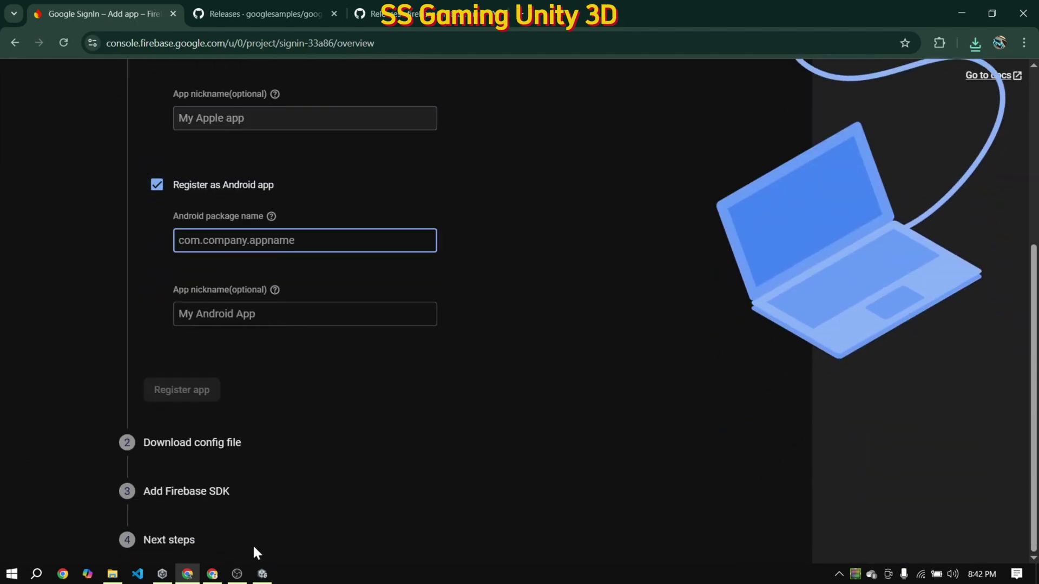
left_click(262, 574)
left_click(10, 23)
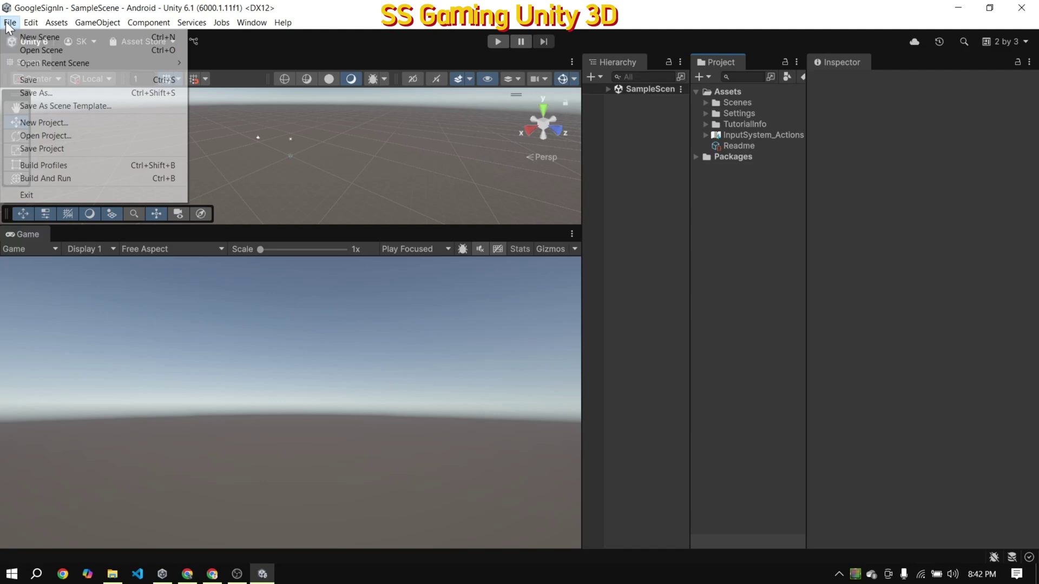
left_click(38, 165)
left_click(555, 130)
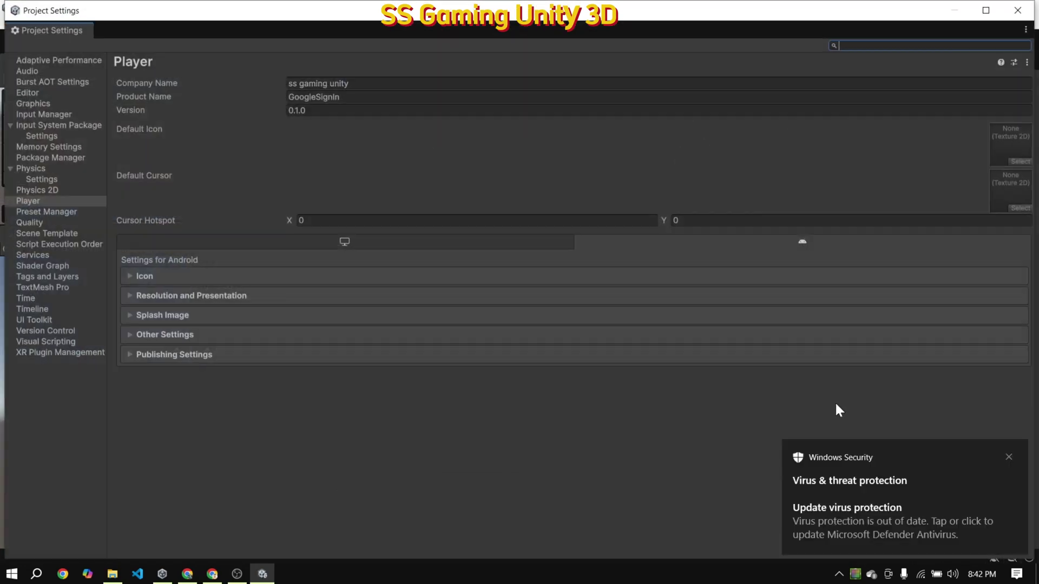
Copy the Android package name from the Identification section of the Player's Other Settings
left_click(1008, 457)
left_click(175, 335)
scroll(206, 338, "down", 2)
scroll(206, 338, "down", 10)
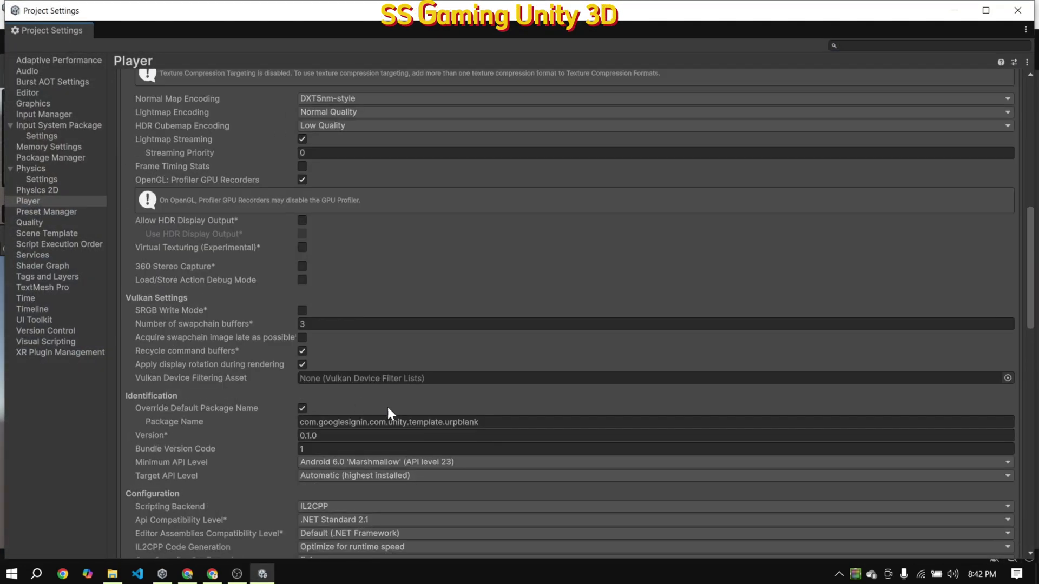
left_click(491, 422)
key("ctrl+c")
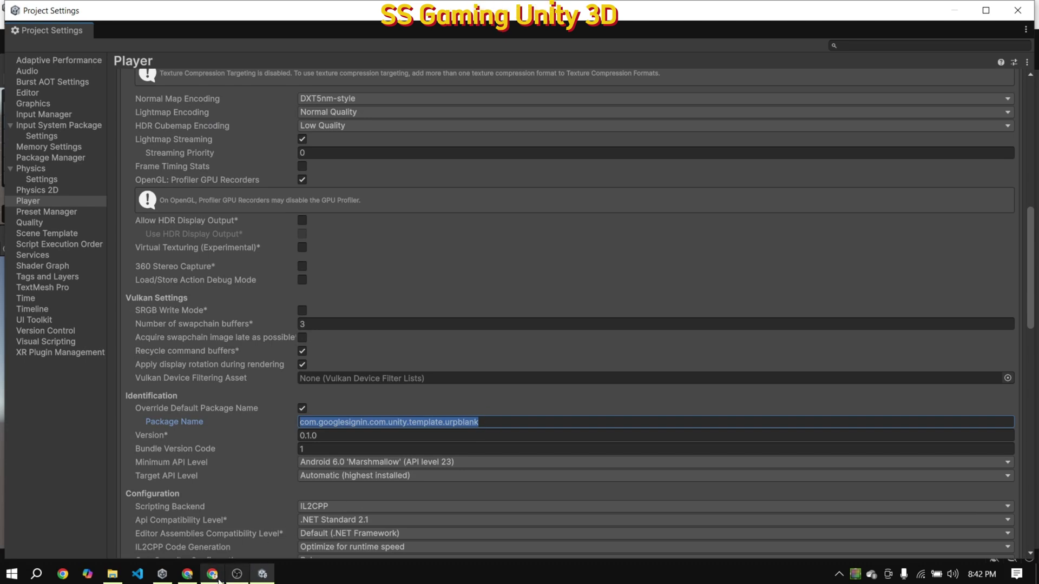
In the Firebase console, register the Android app with package name com.googlesignin.com.unity.template.urpblank and nickname "google sign in unity 6"
left_click(187, 574)
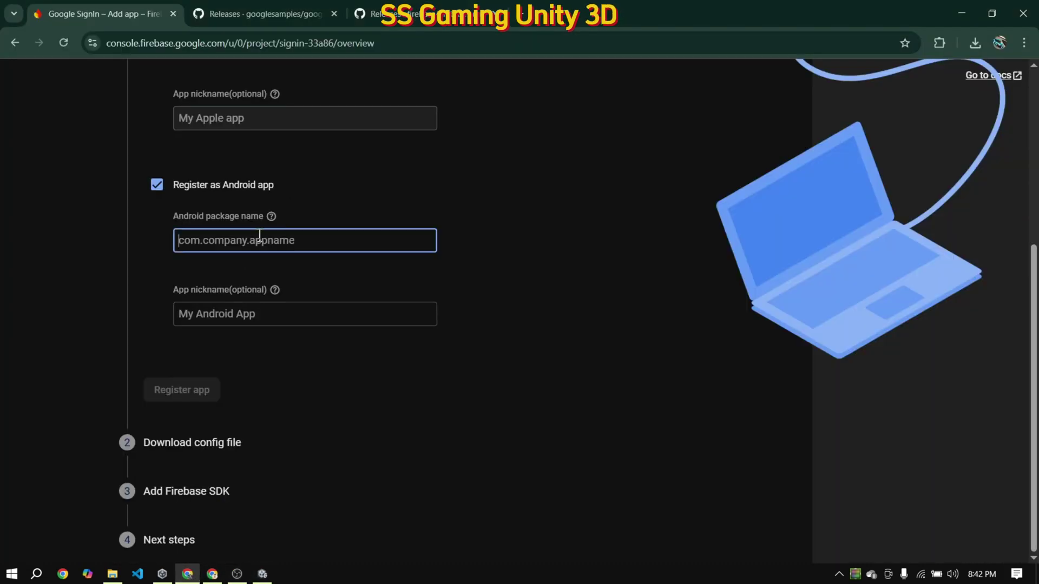
key("ctrl+v")
left_click(234, 315)
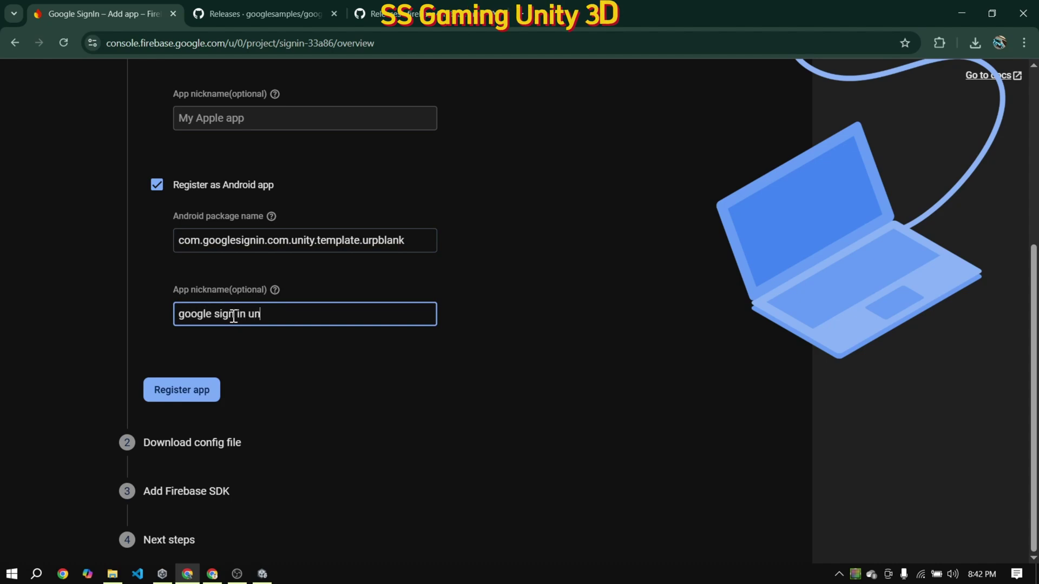
left_click(170, 388)
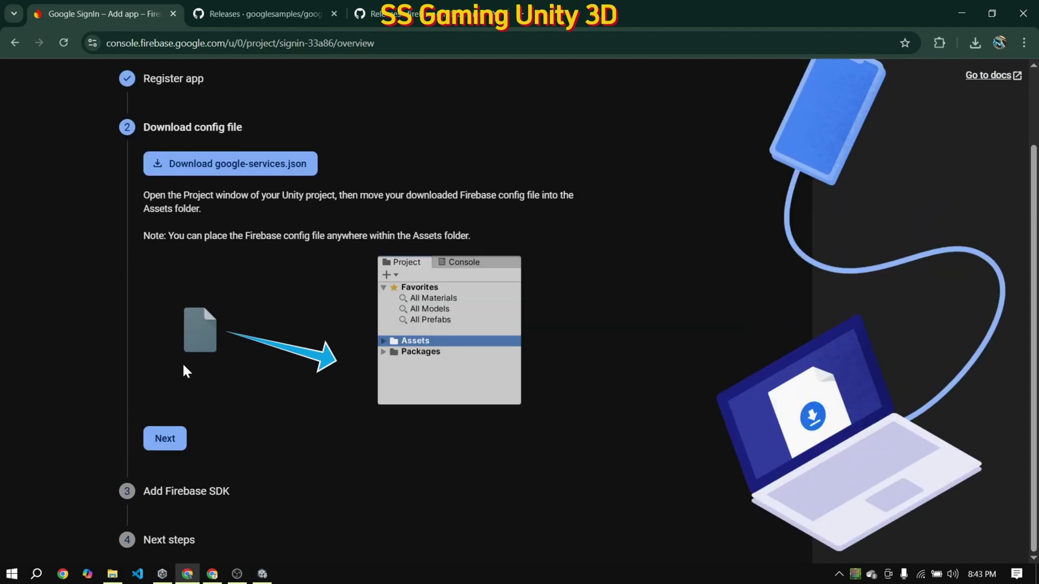
Skip the config file and Firebase SDK downloads and finish the setup wizard to return to the project console
left_click(165, 439)
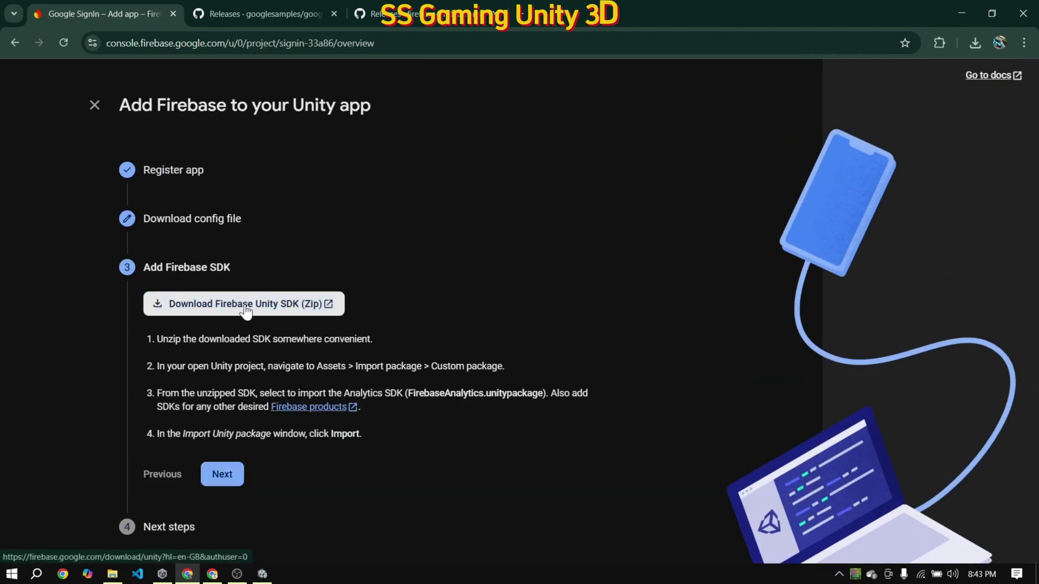
left_click(222, 475)
left_click(256, 476)
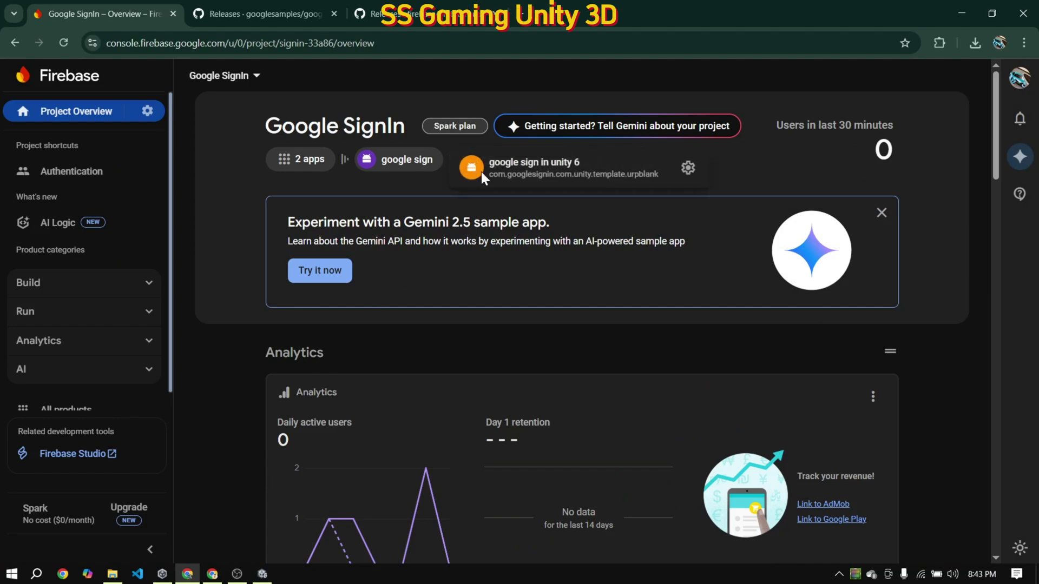
Check the project's app list, then view the google sign in unity 6 app's configuration in the project settings
left_click(296, 158)
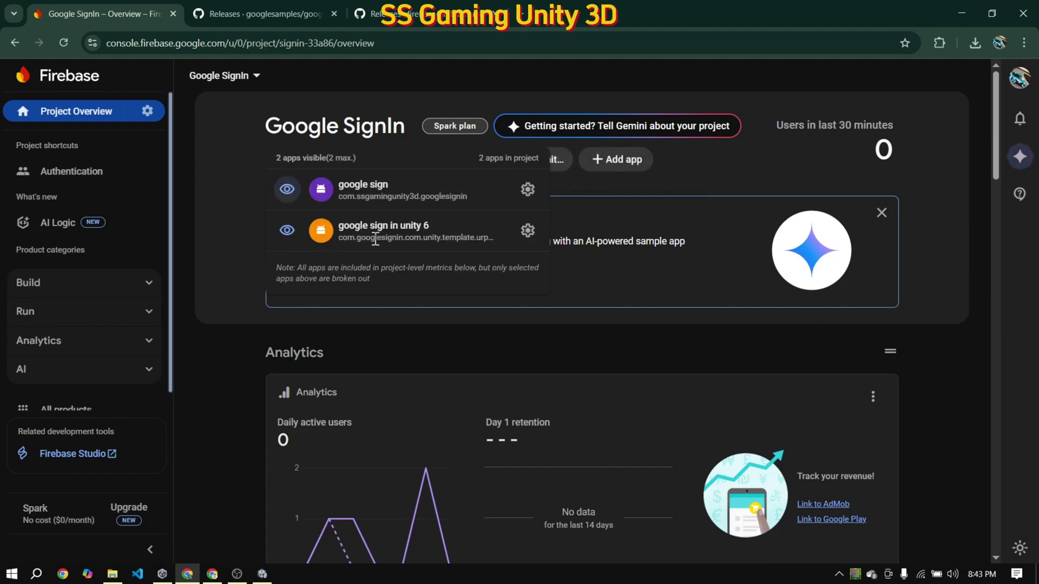
left_click(147, 111)
left_click(195, 115)
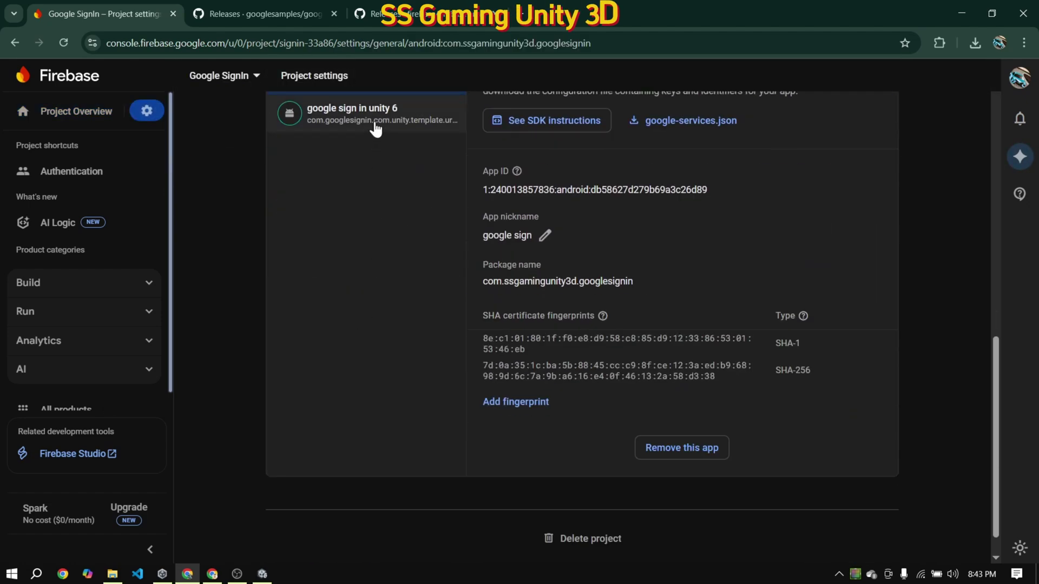
left_click(373, 120)
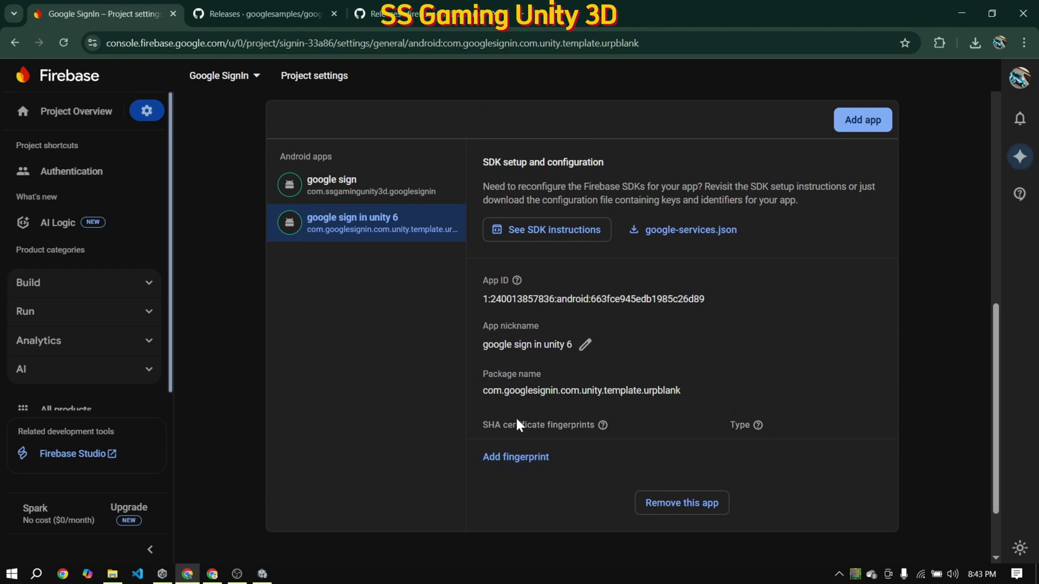
scroll(515, 417, "up", 10)
scroll(116, 220, "down", 1)
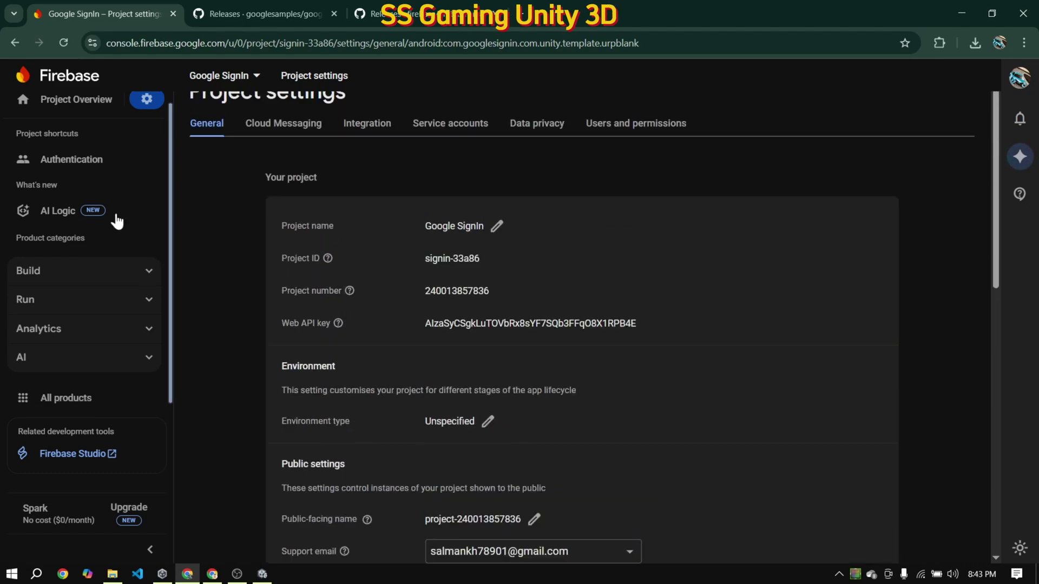
Review the Authentication sign-in providers and the list of providers that can be added, without adding one
left_click(17, 156)
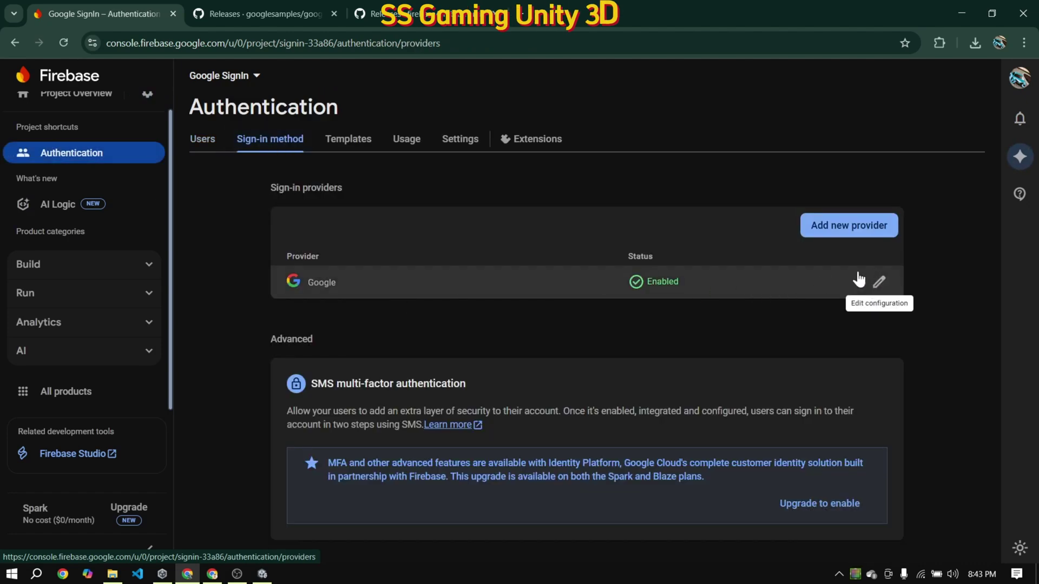
left_click(849, 225)
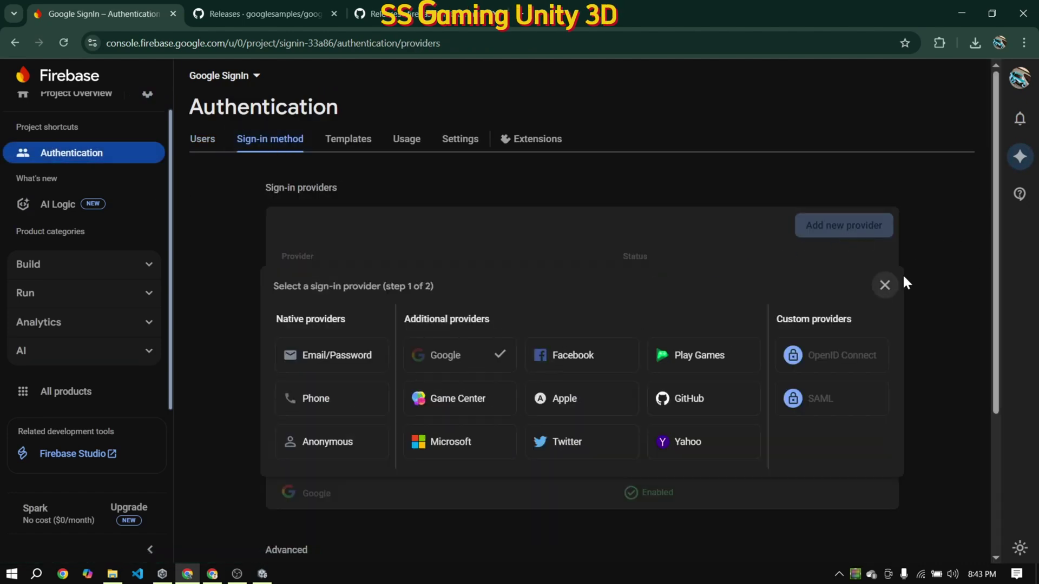
left_click(885, 286)
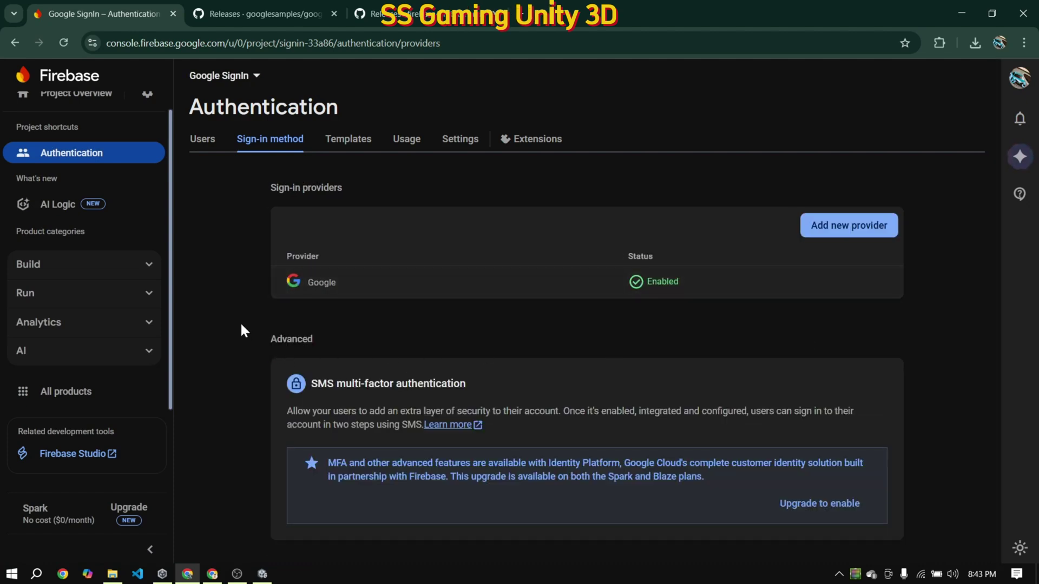
scroll(121, 153, "up", 1)
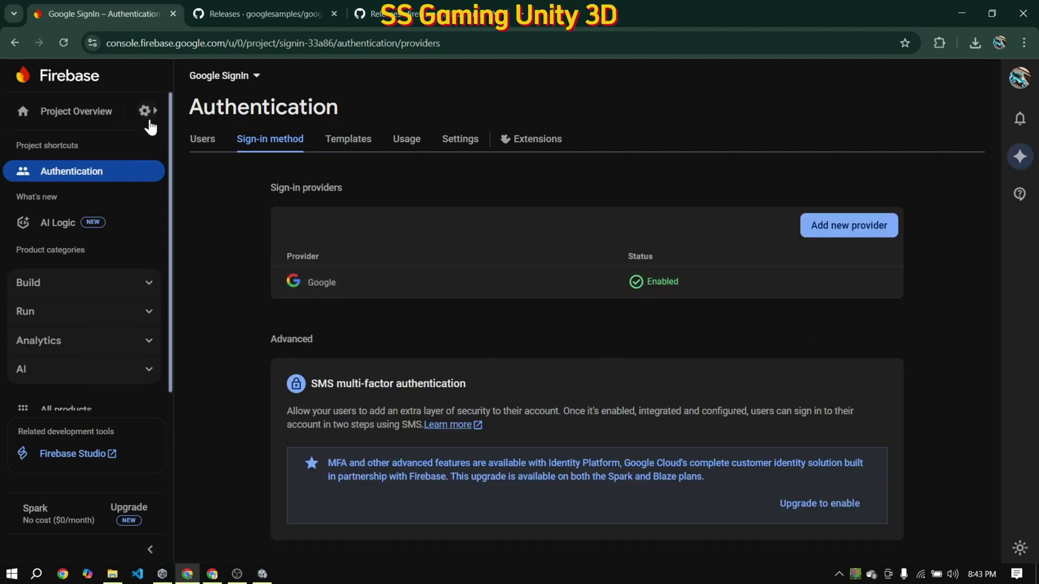
Return to the project settings and examine the SHA certificate fingerprints section of the google sign in unity 6 app
left_click(147, 110)
left_click(209, 114)
scroll(499, 278, "down", 9)
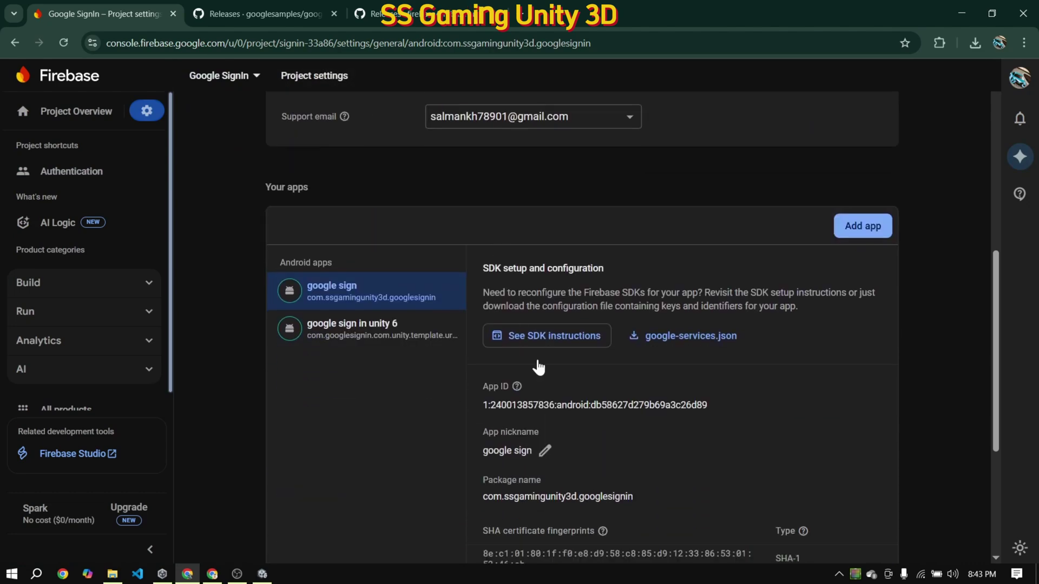
scroll(572, 406, "up", 3)
left_click(378, 258)
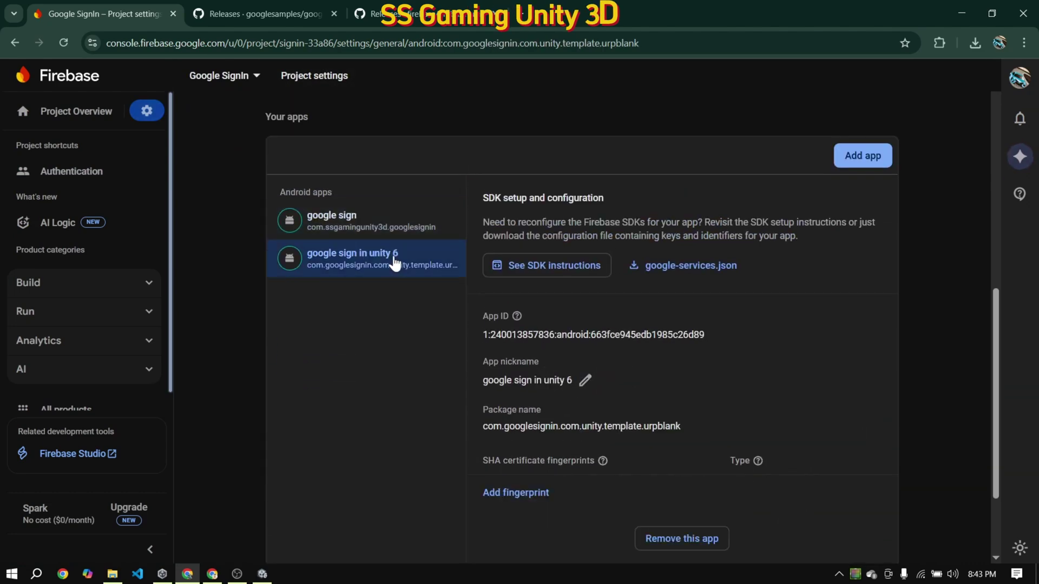
scroll(534, 406, "down", 2)
Back in Unity's Player settings, expand Publishing Settings and enable Custom Keystore
left_click(262, 574)
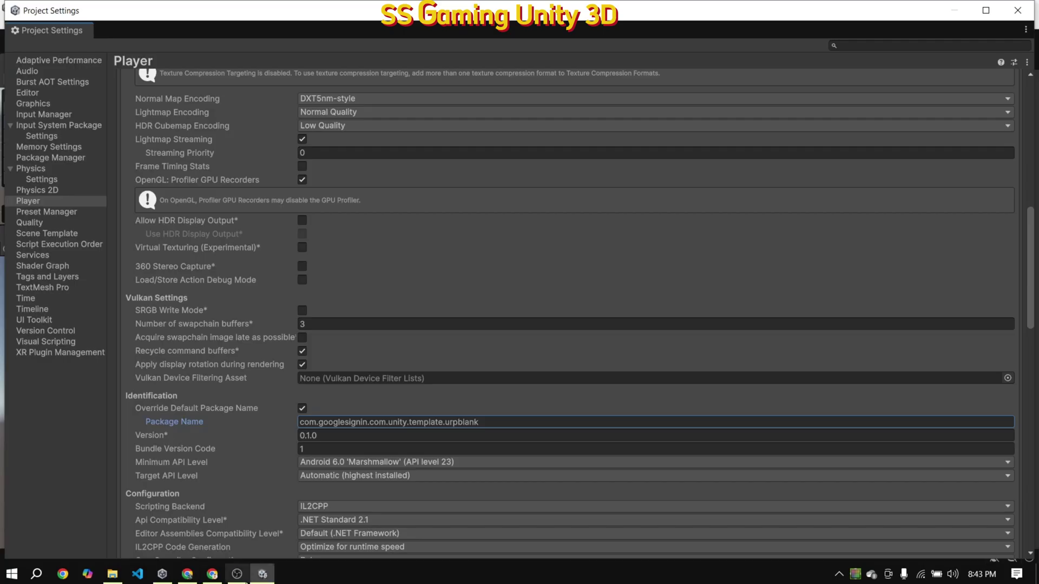
scroll(277, 472, "down", 10)
scroll(215, 514, "down", 15)
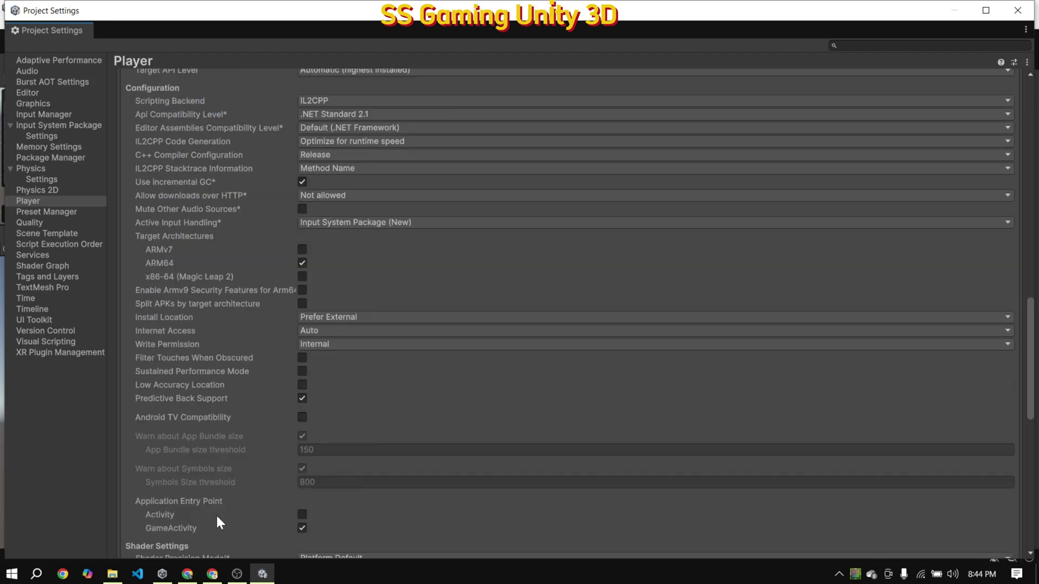
left_click(193, 534)
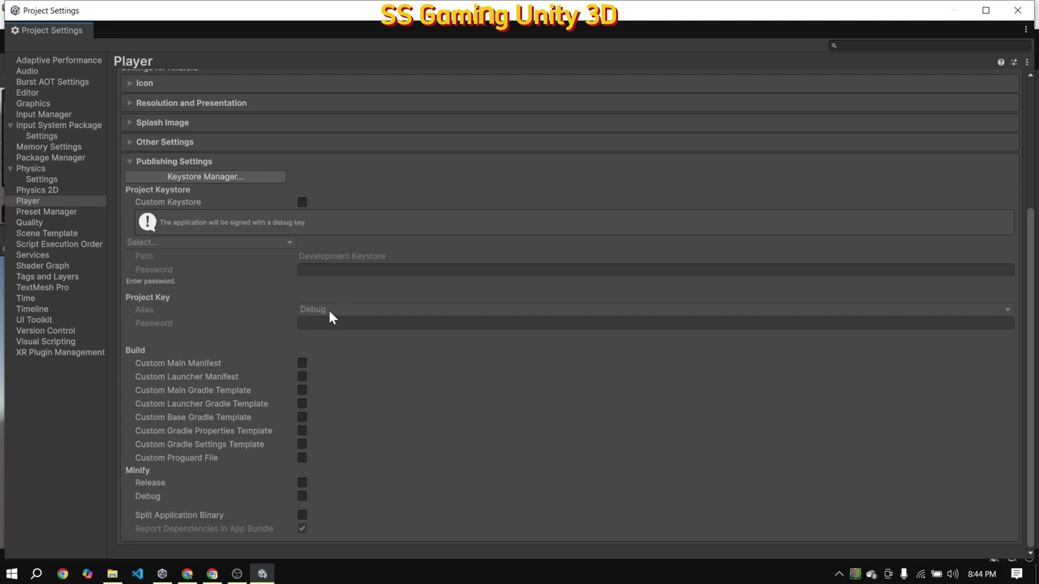
left_click(302, 202)
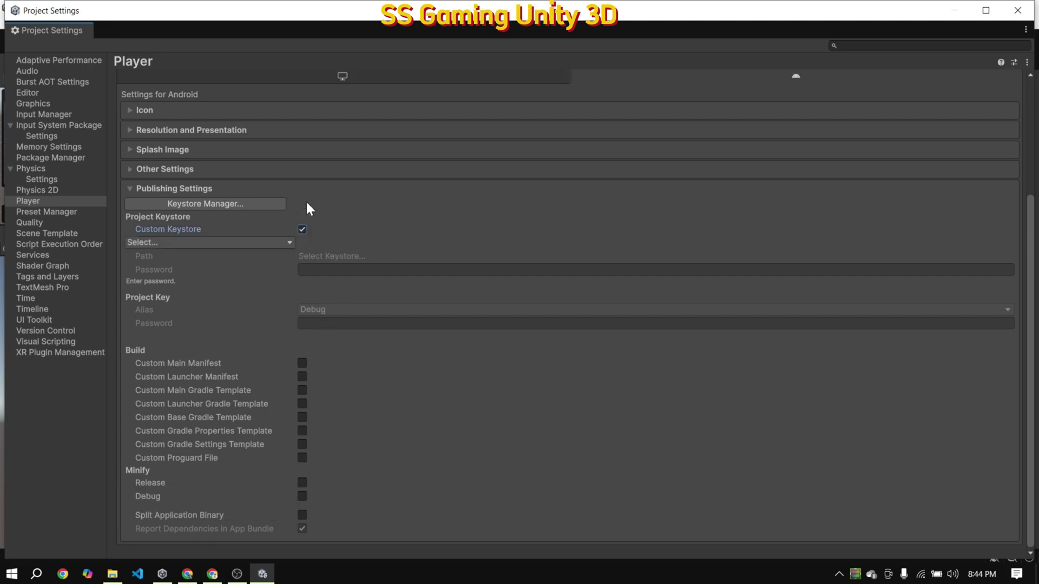
In the Keystore Manager, create a new keystore file named user in the Downloads folder
left_click(291, 243)
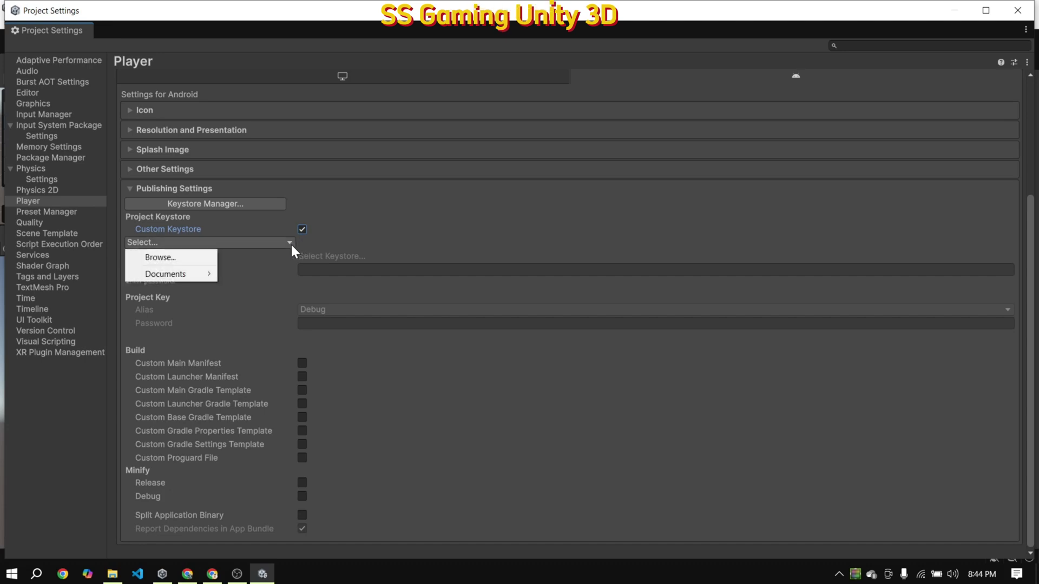
left_click(228, 204)
left_click(229, 204)
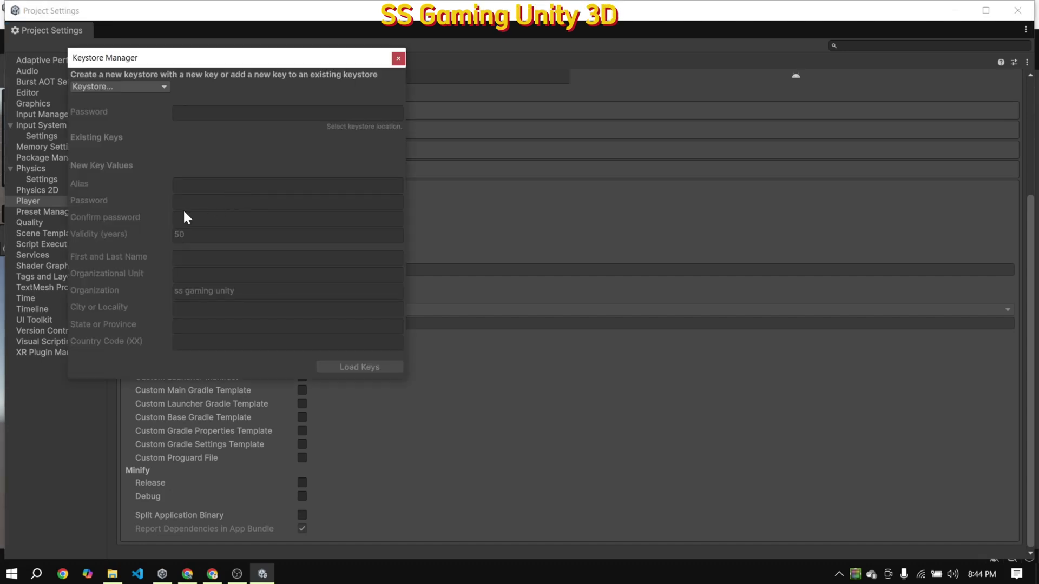
left_click(150, 87)
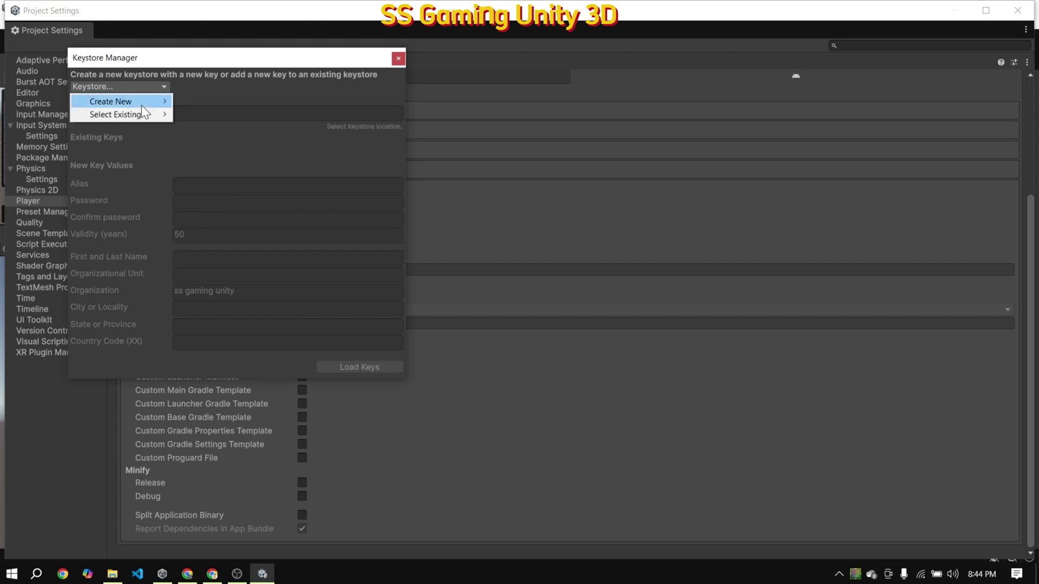
mouse_move(141, 103)
left_click(206, 101)
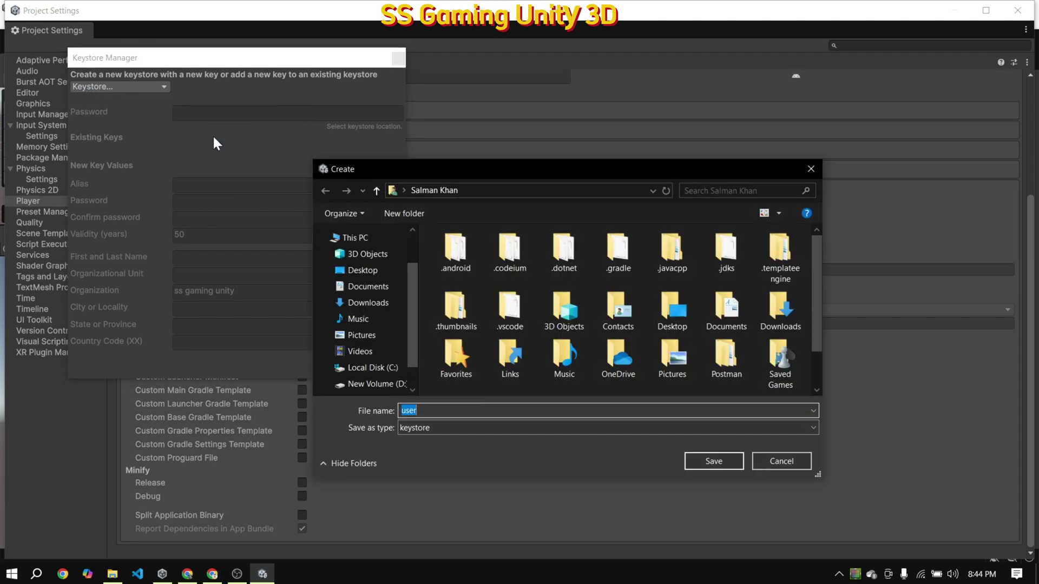
left_click(366, 302)
left_click(698, 461)
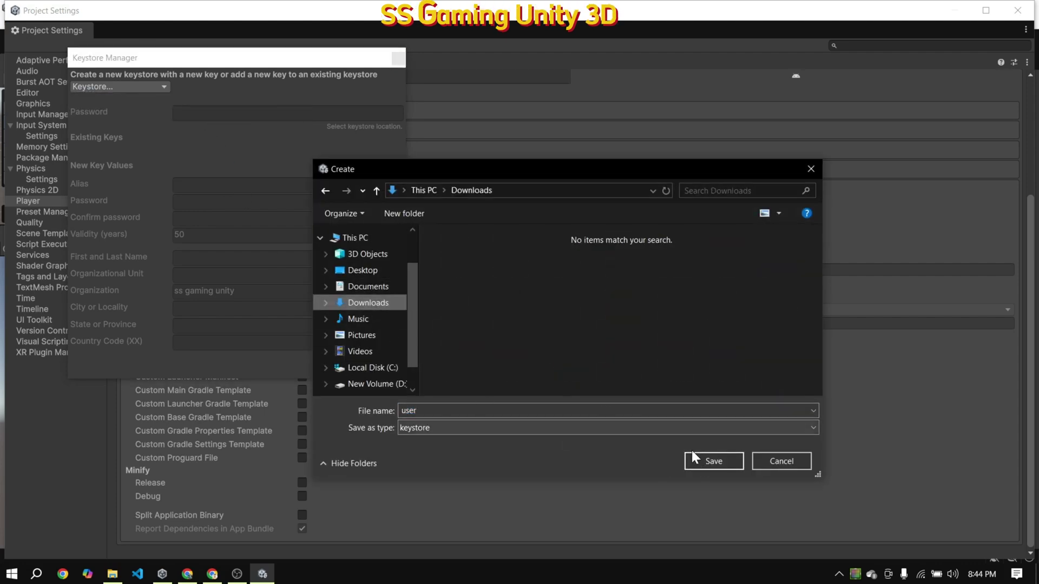
Enter and confirm the password for the new keystore
left_click(207, 115)
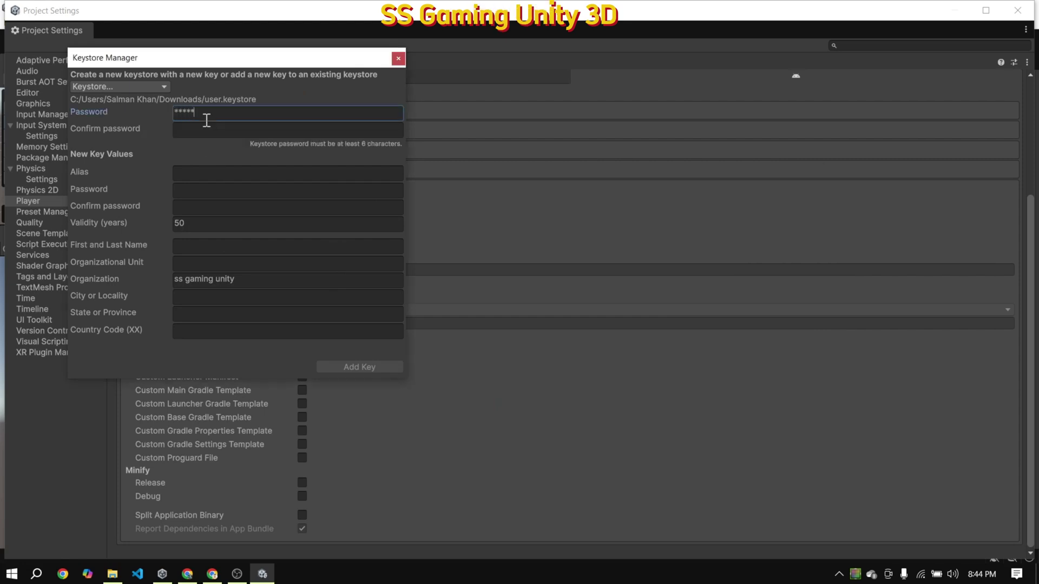
type("*********")
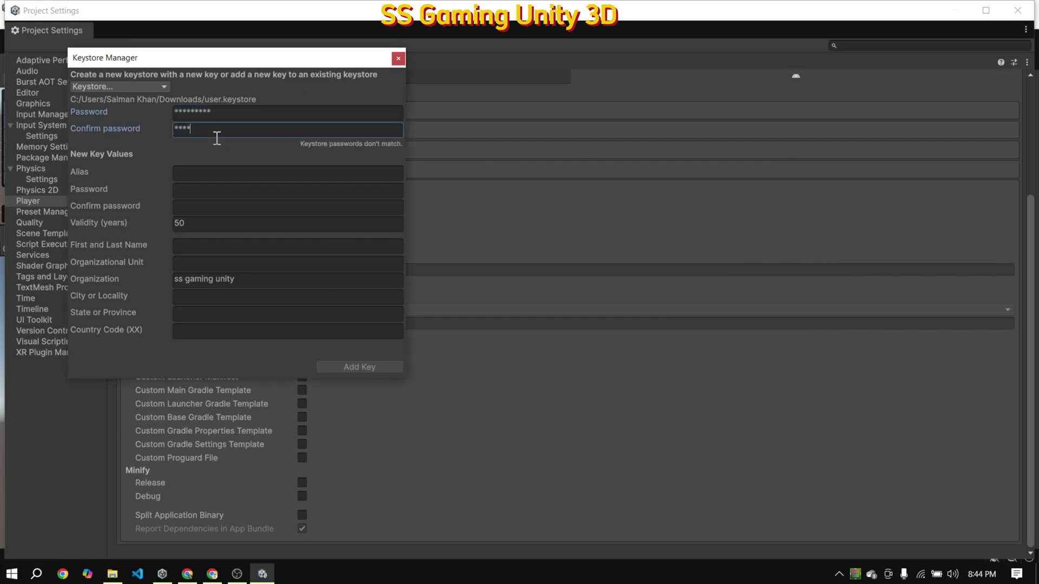
left_click(217, 138)
type("*********")
Add a new key with alias ssgaming to the keystore, entering and confirming the key password
type("ssgaming")
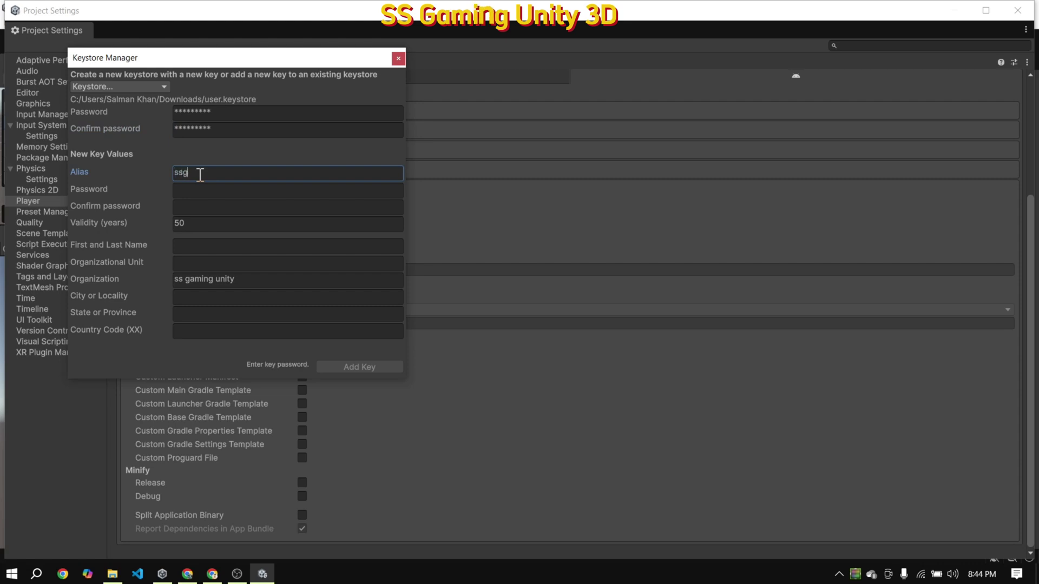
left_click(196, 189)
type("****")
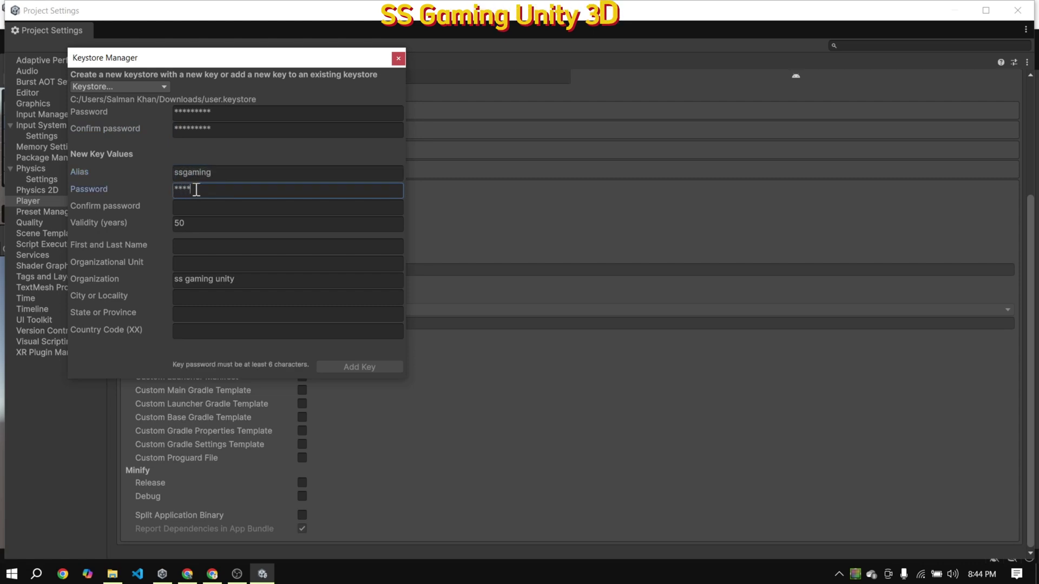
type("*****")
left_click(201, 206)
type("*******")
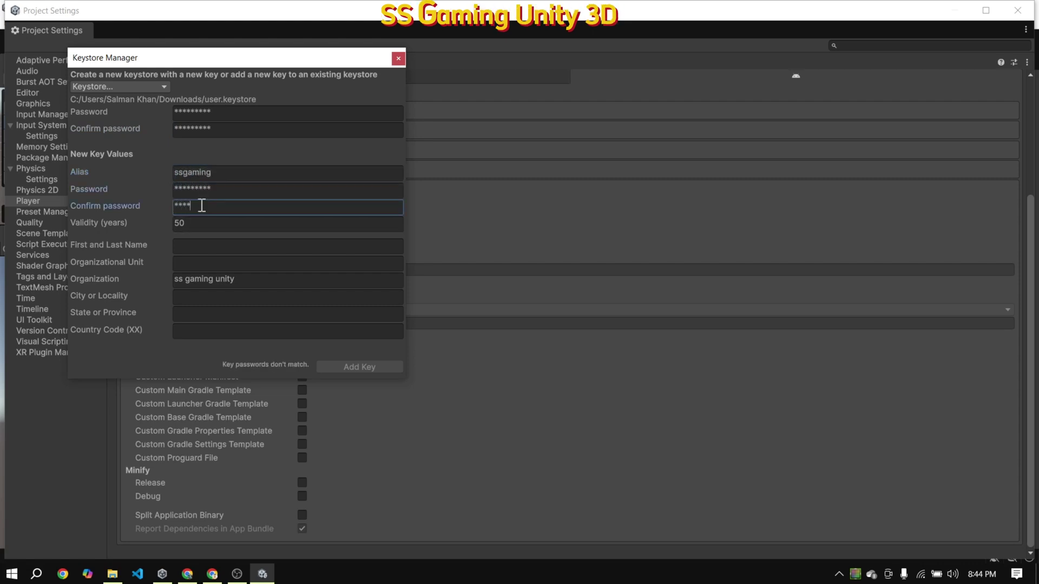
type("**")
left_click(330, 365)
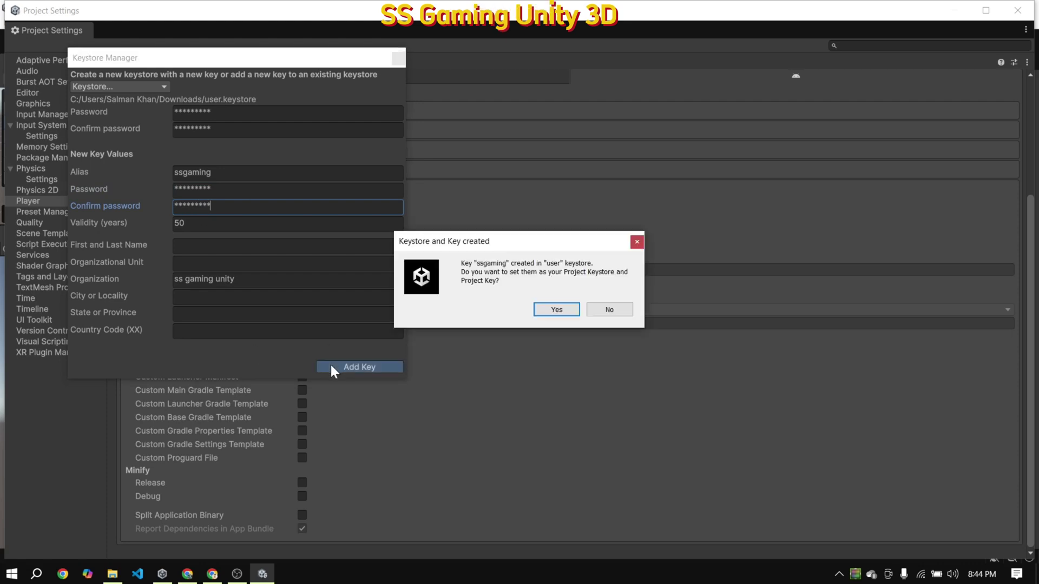
Use the new user keystore and ssgaming key as the project keystore and key, and copy the keystore's path
left_click(551, 310)
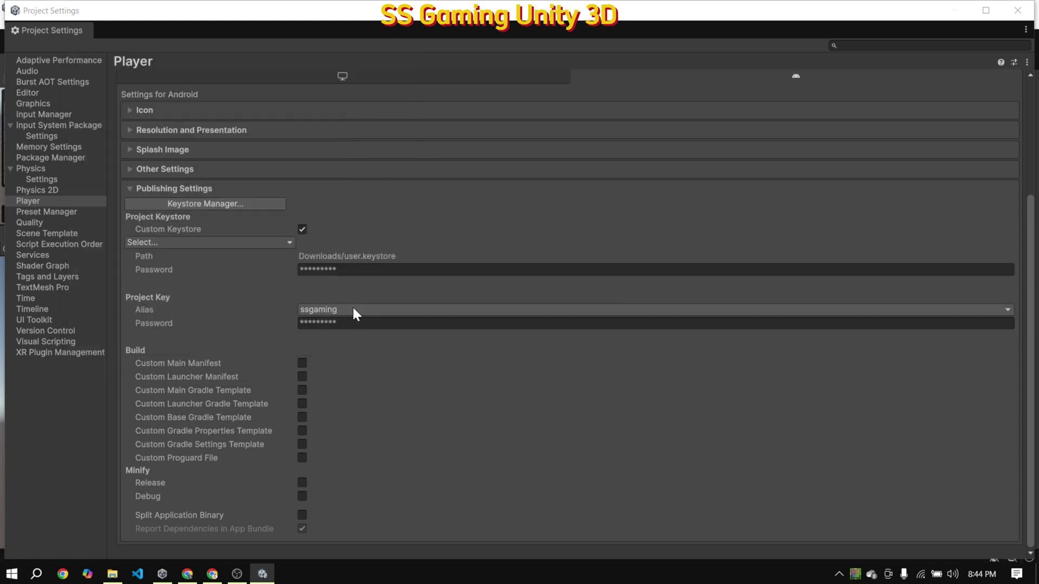
left_click(338, 257)
key("ctrl+c")
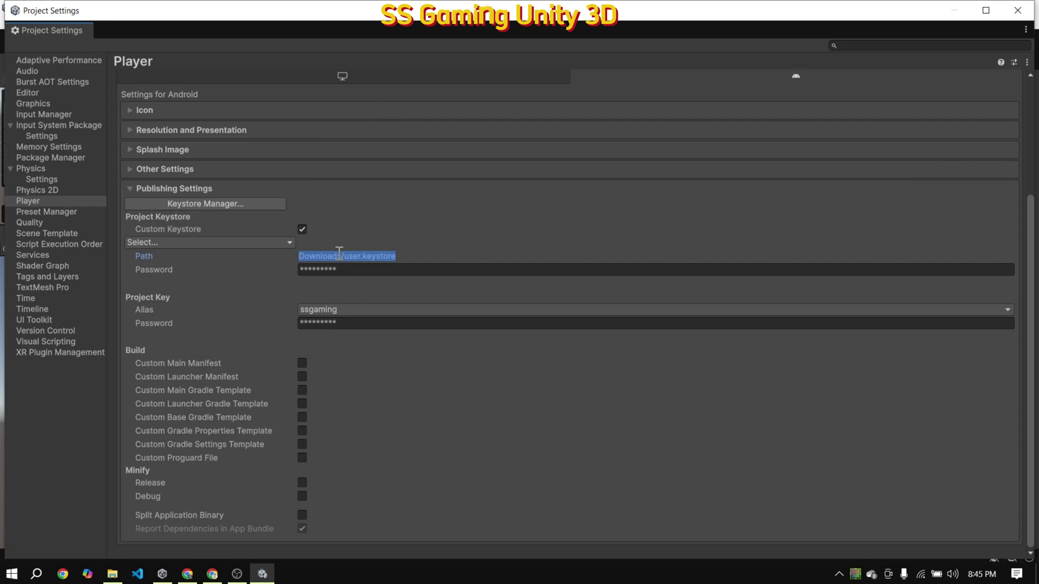
left_click(193, 188)
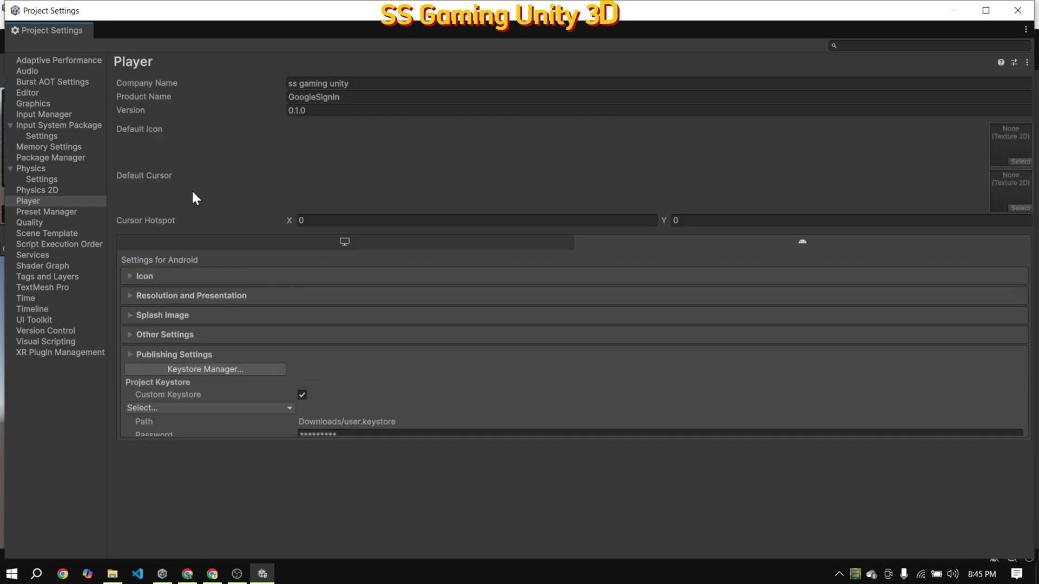
Switch to a new Command Prompt window and place it over the Project Settings
key("super+s")
type("ter")
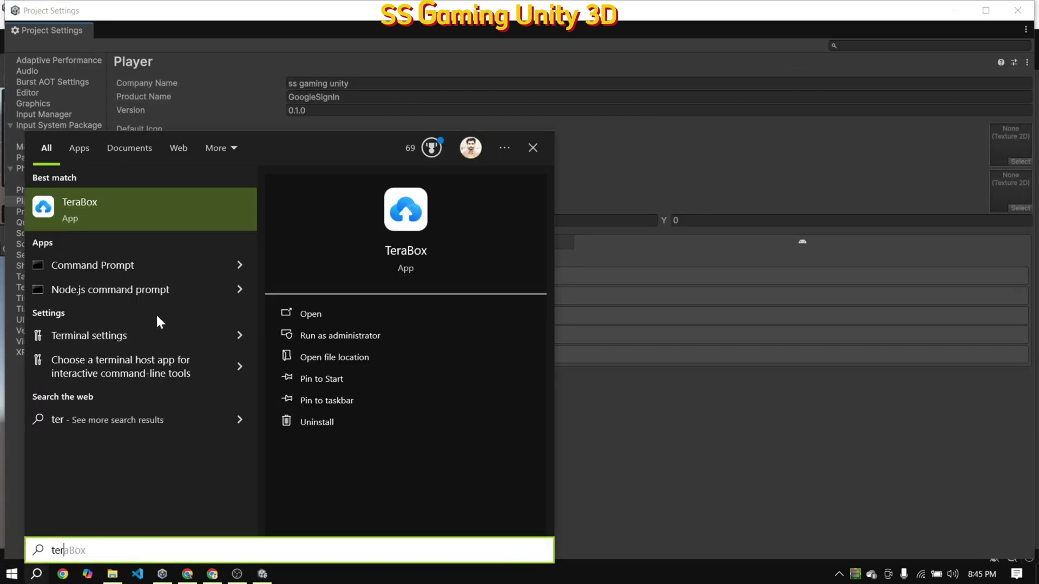
left_click(144, 266)
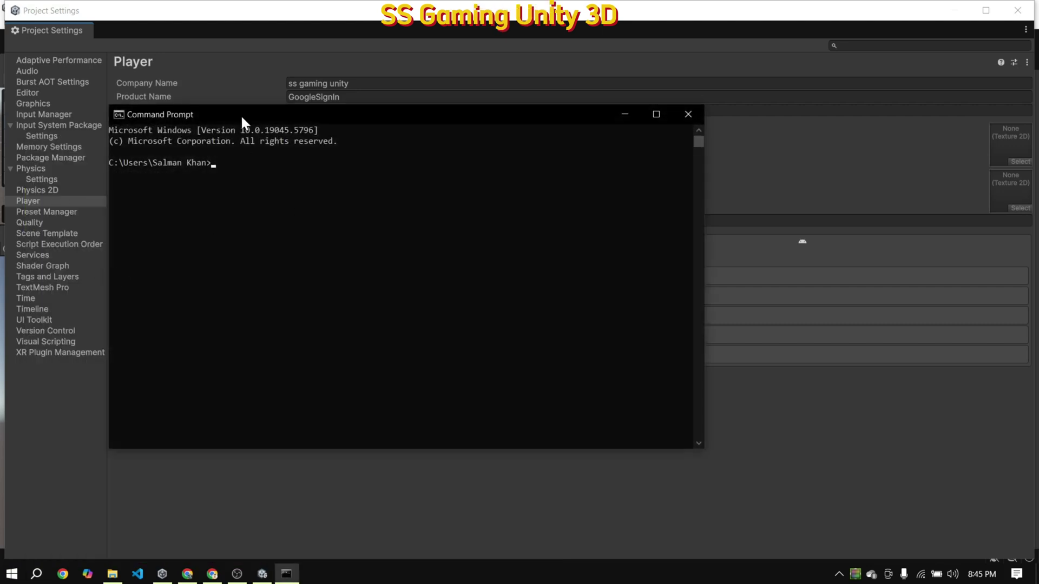
left_click_drag(242, 120, 272, 139)
Run keytool -list -v -keystore Downloads/user.keystore and submit the keystore password
type("keytool")
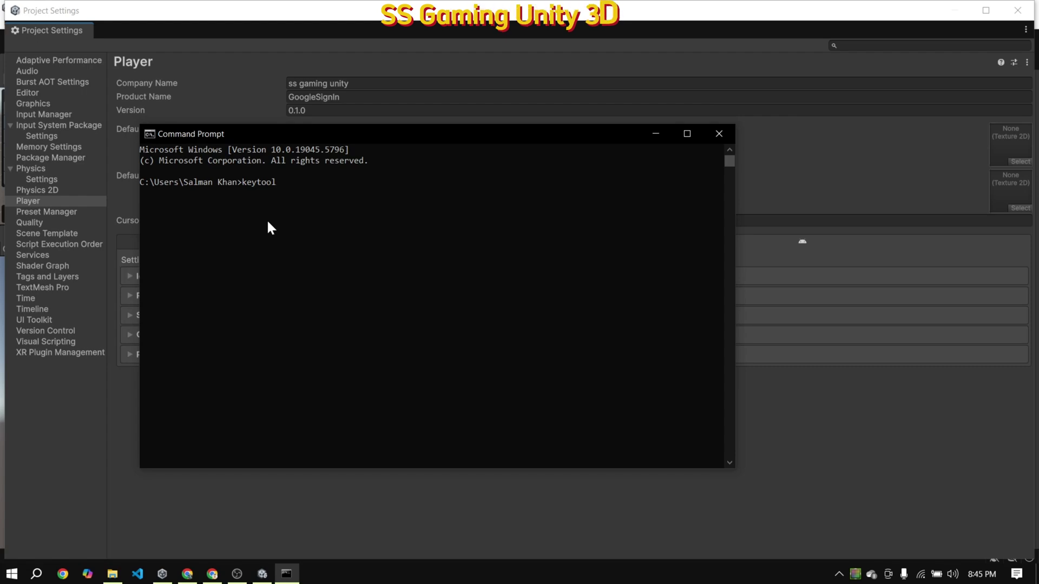
type(" -list ")
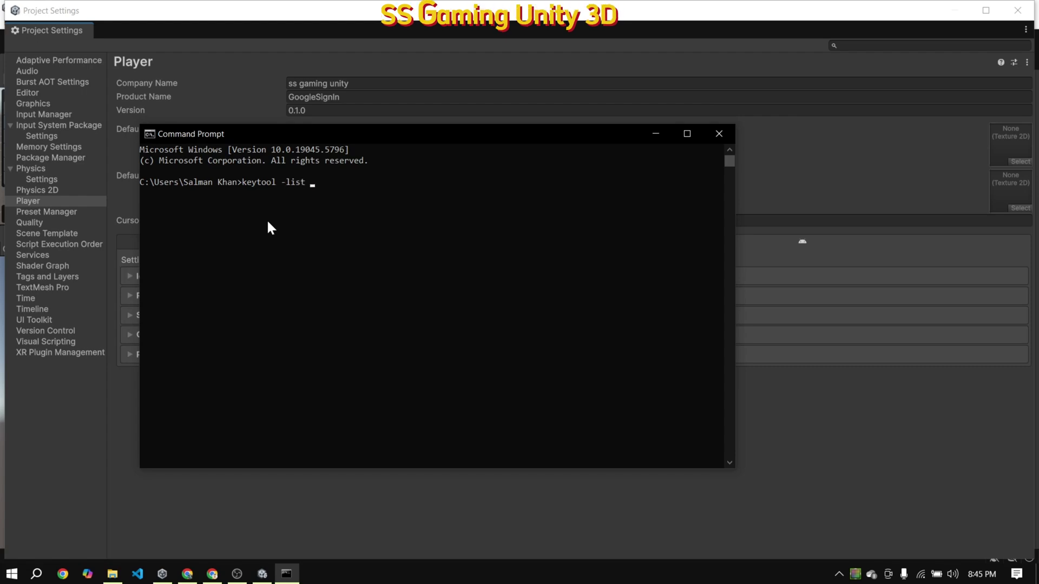
type("-v -keystore")
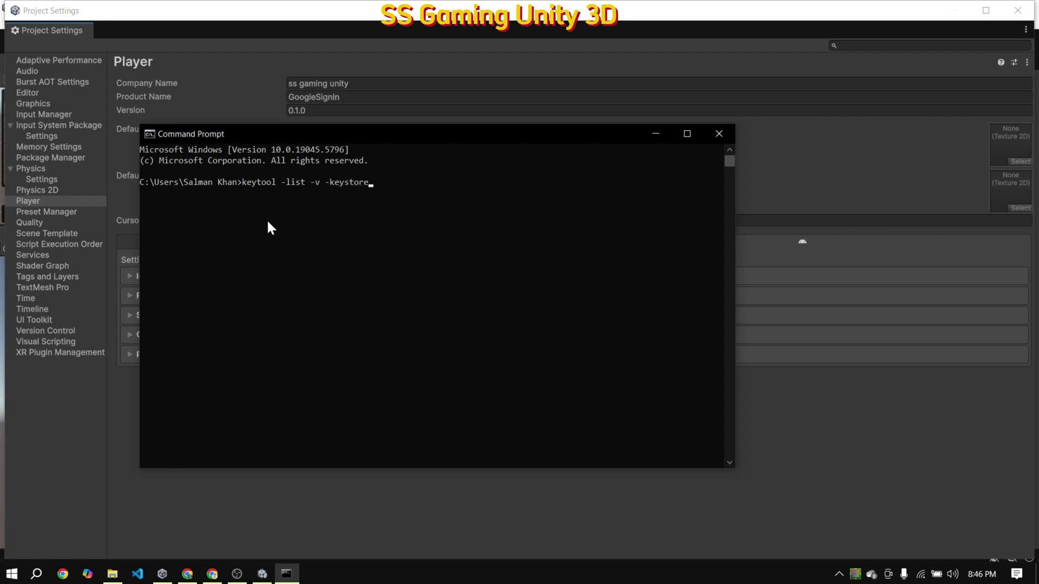
key("ctrl+v")
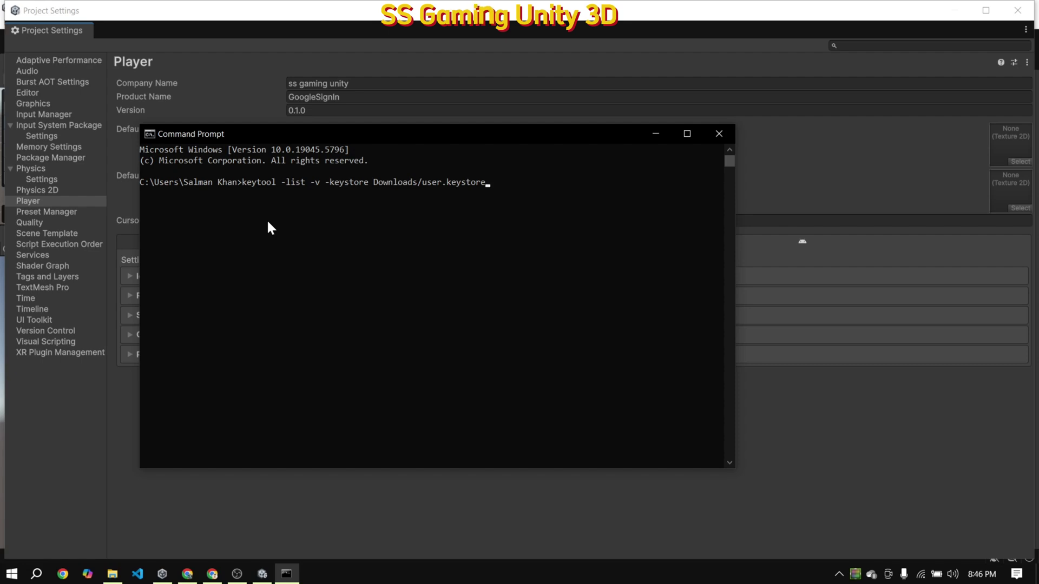
key("Return")
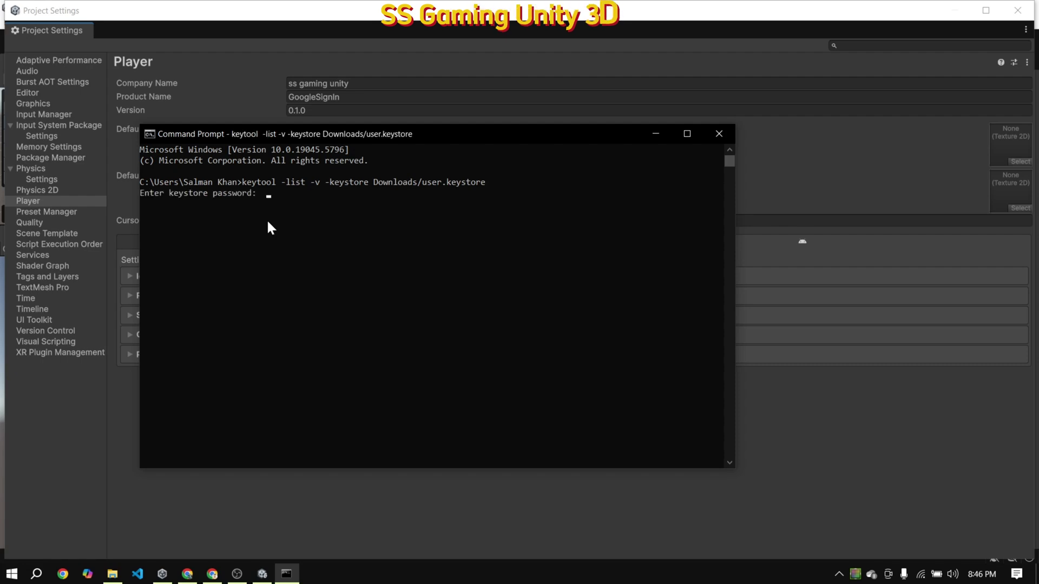
key("Return")
Copy the keystore's SHA1 fingerprint and save it as a certificate fingerprint for the google sign in unity 6 app in Firebase
left_click_drag(212, 301, 466, 308)
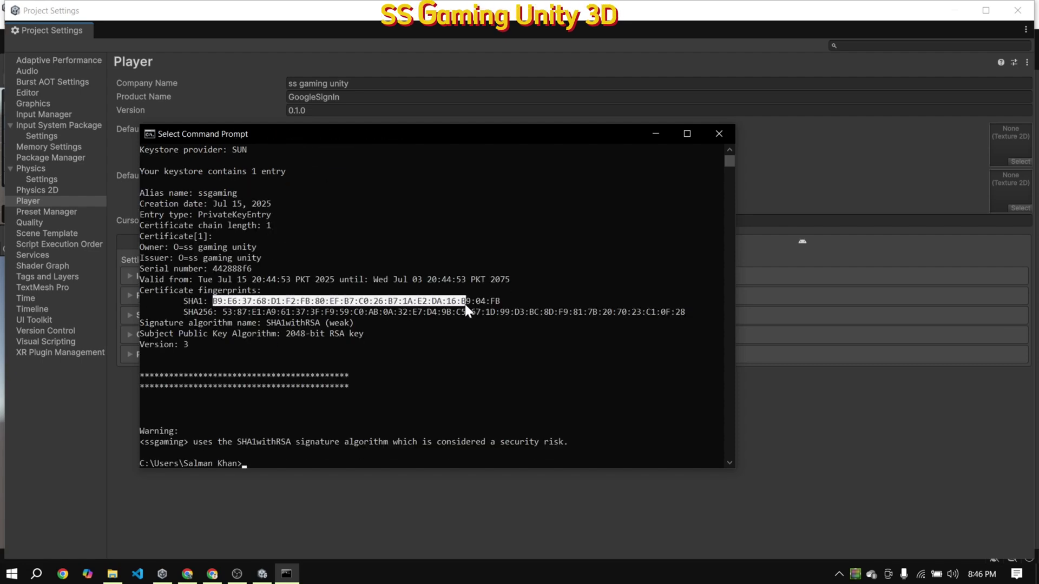
key("ctrl+c")
left_click(188, 574)
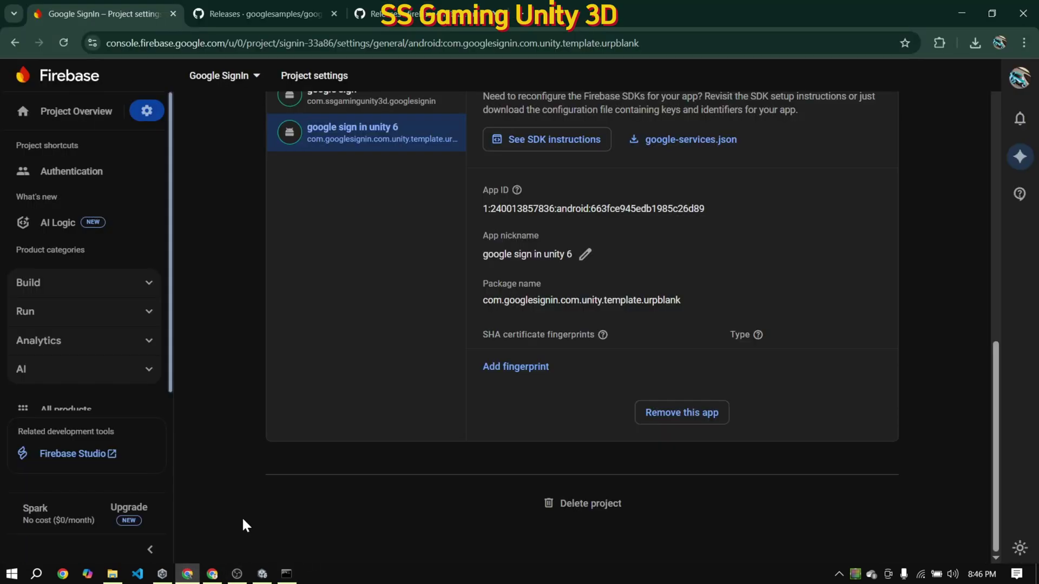
left_click(524, 368)
key("ctrl+v")
left_click(859, 444)
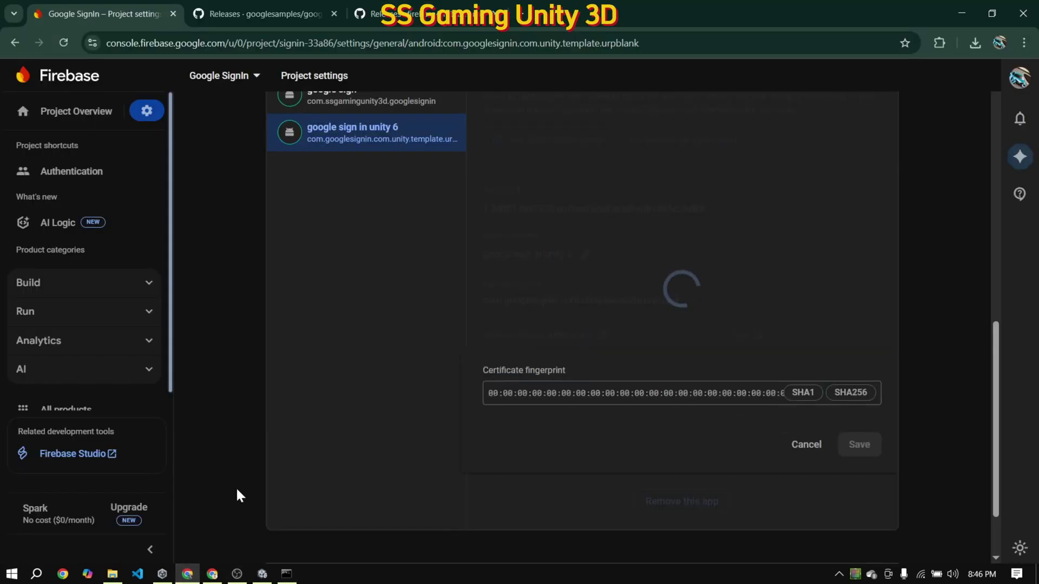
Add the keystore's SHA256 fingerprint to the same Firebase app and download its google-services.json file
left_click(286, 574)
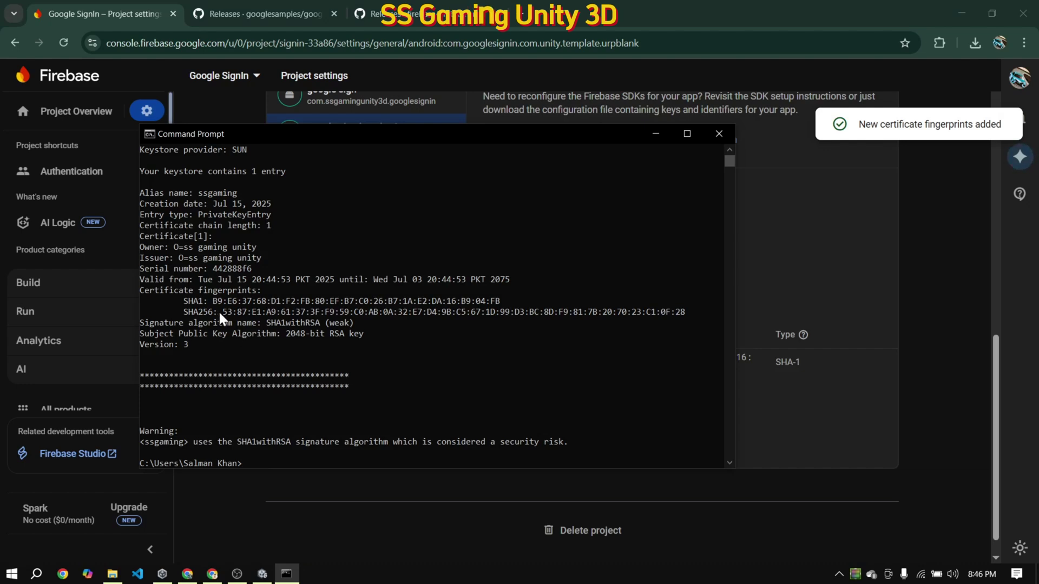
left_click_drag(221, 312, 681, 313)
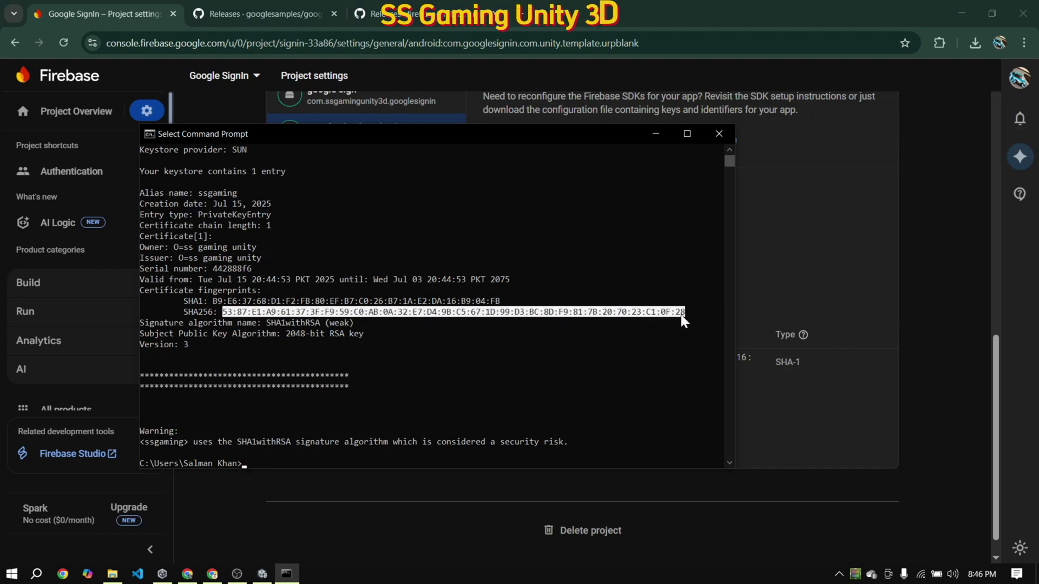
right_click(680, 314)
left_click(655, 134)
left_click(501, 385)
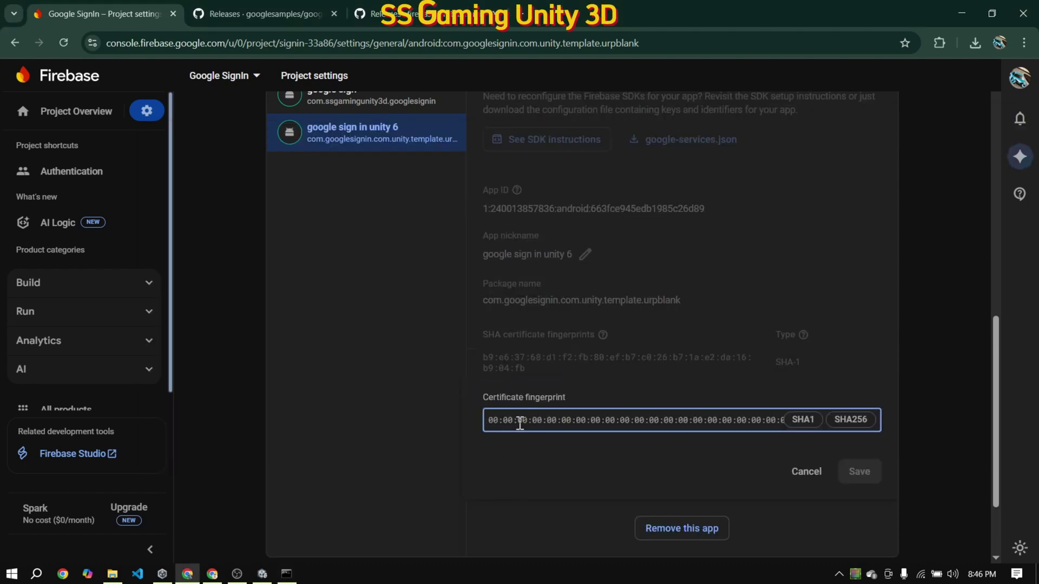
key("ctrl+v")
left_click(859, 471)
scroll(572, 420, "up", 4)
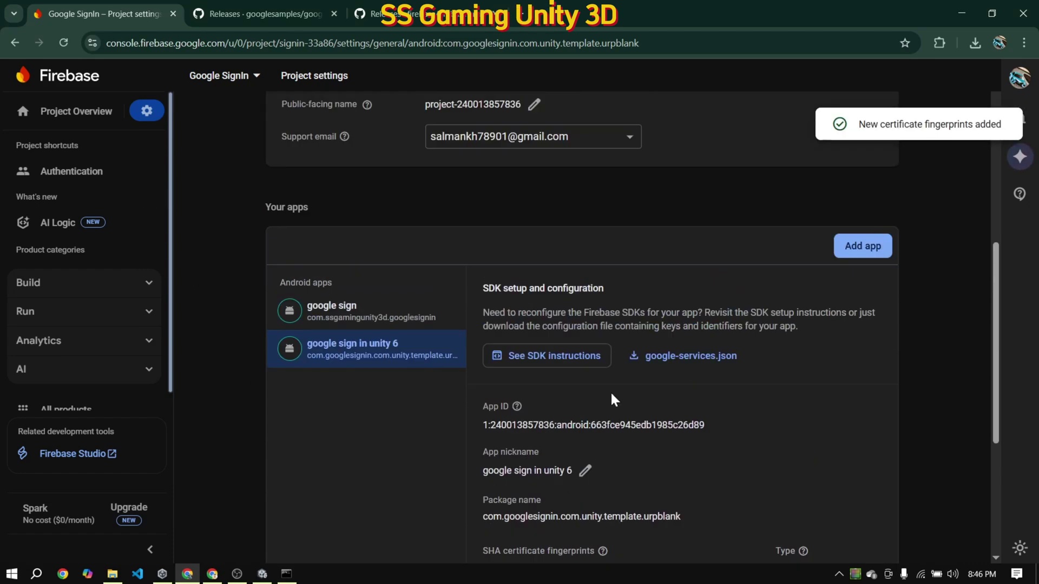
left_click(654, 357)
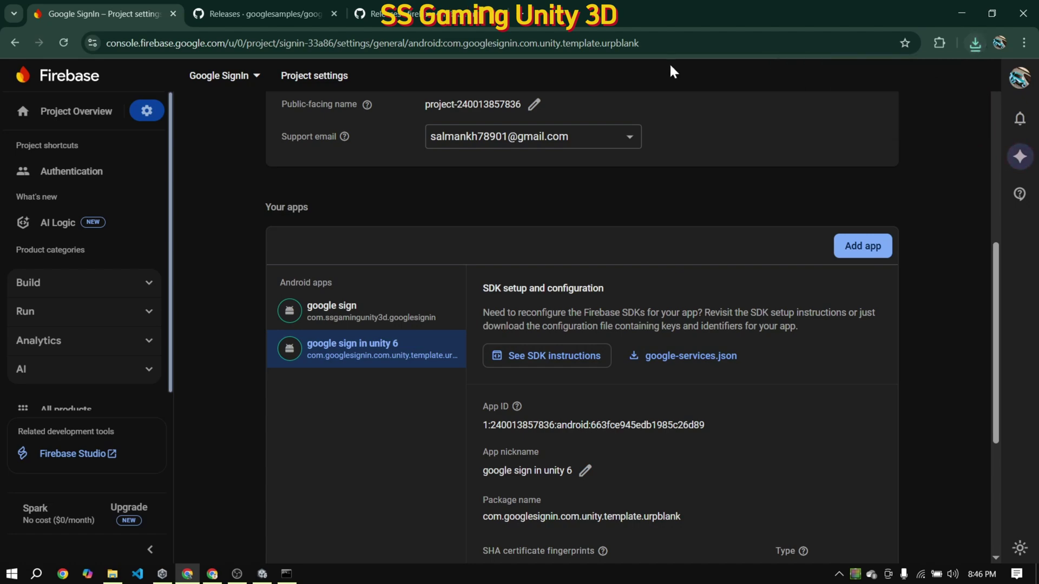
Import the FirebaseAuth package from the firebase_unity_sdk folder into the Unity project and dismiss the dependency resolution window
left_click(112, 573)
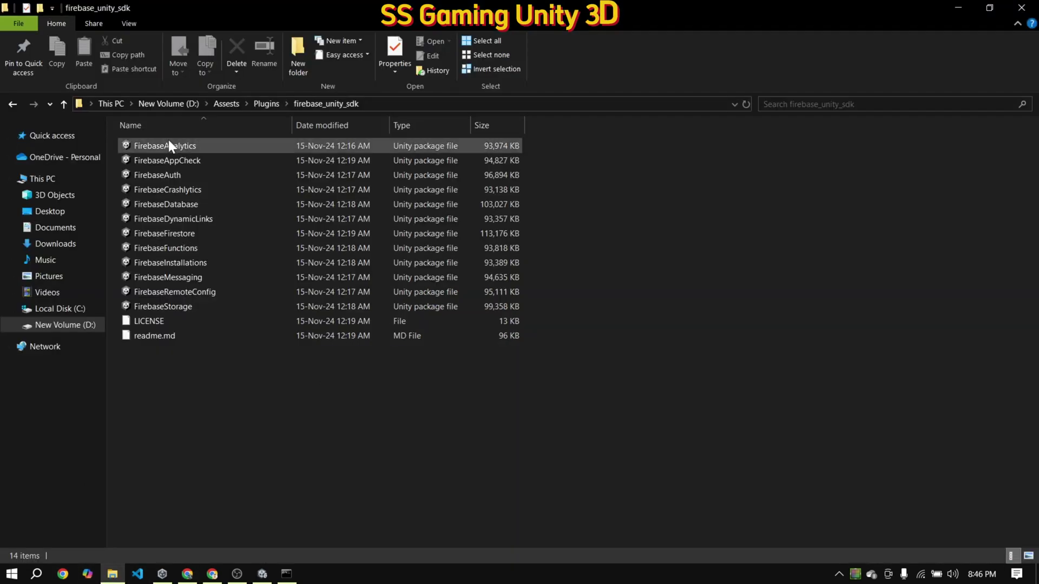
left_click_drag(168, 139, 719, 250)
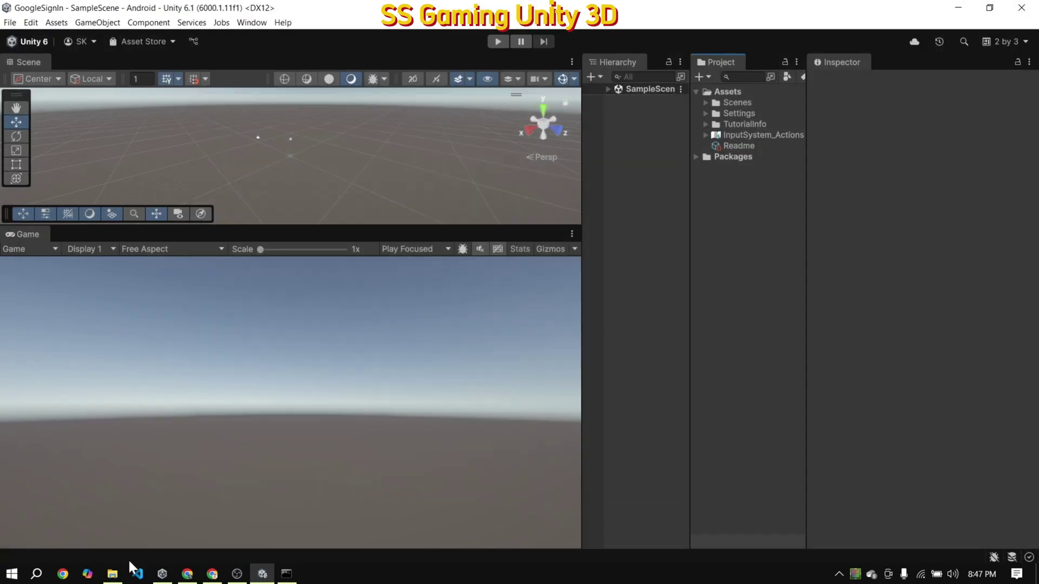
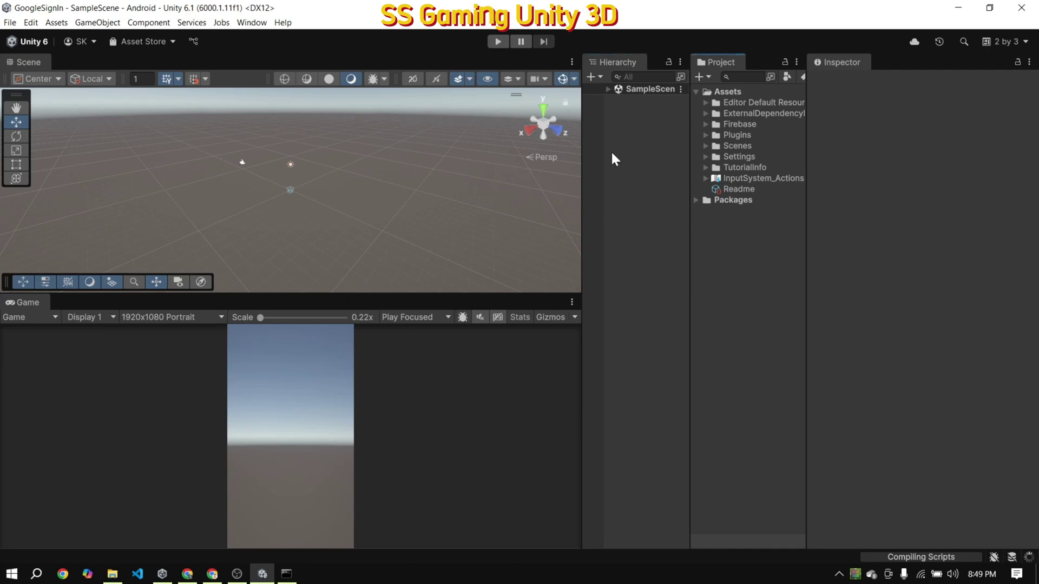
left_click_drag(582, 173, 573, 174)
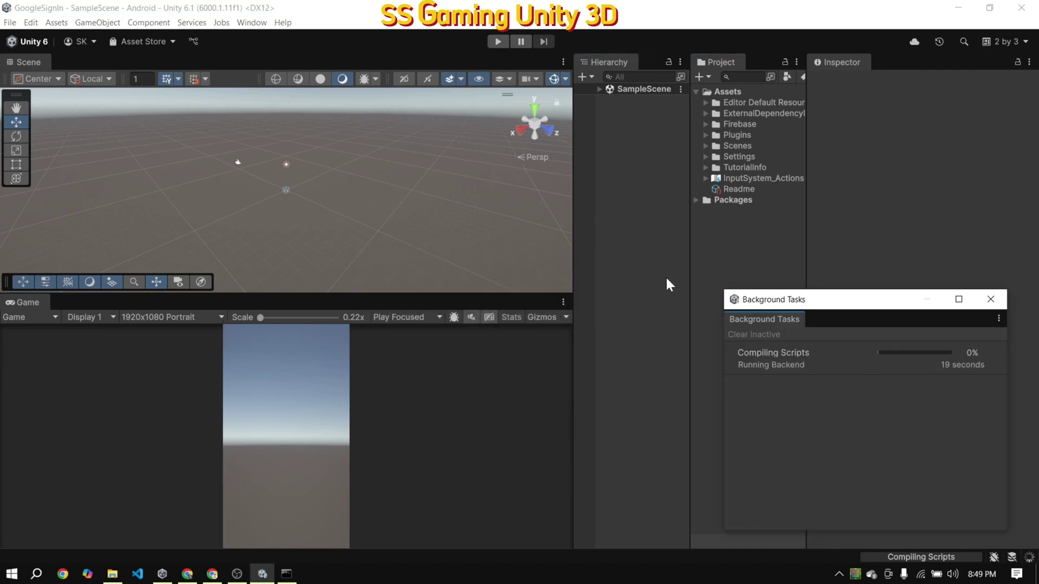
left_click(509, 382)
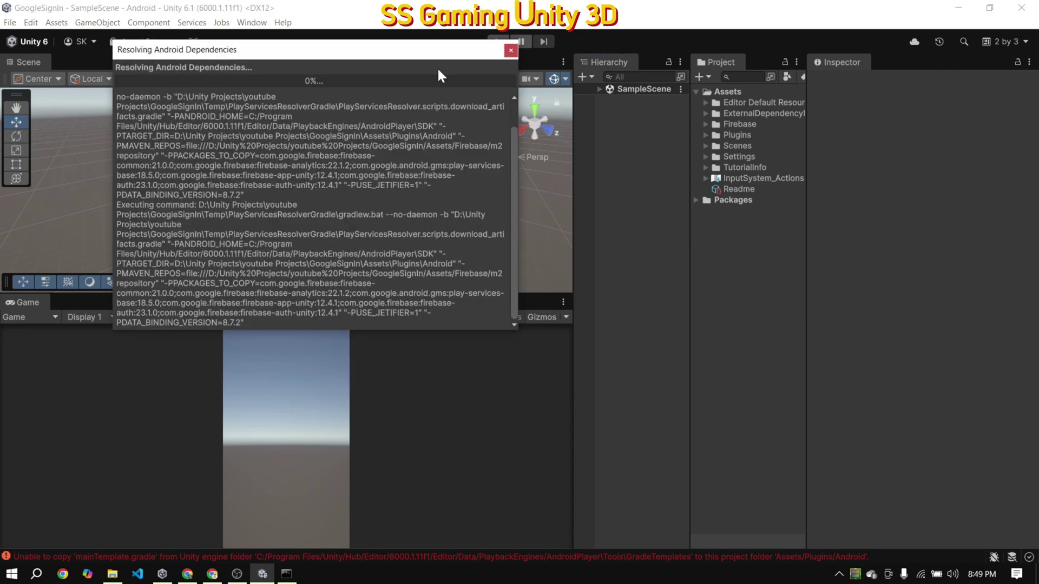
left_click(510, 51)
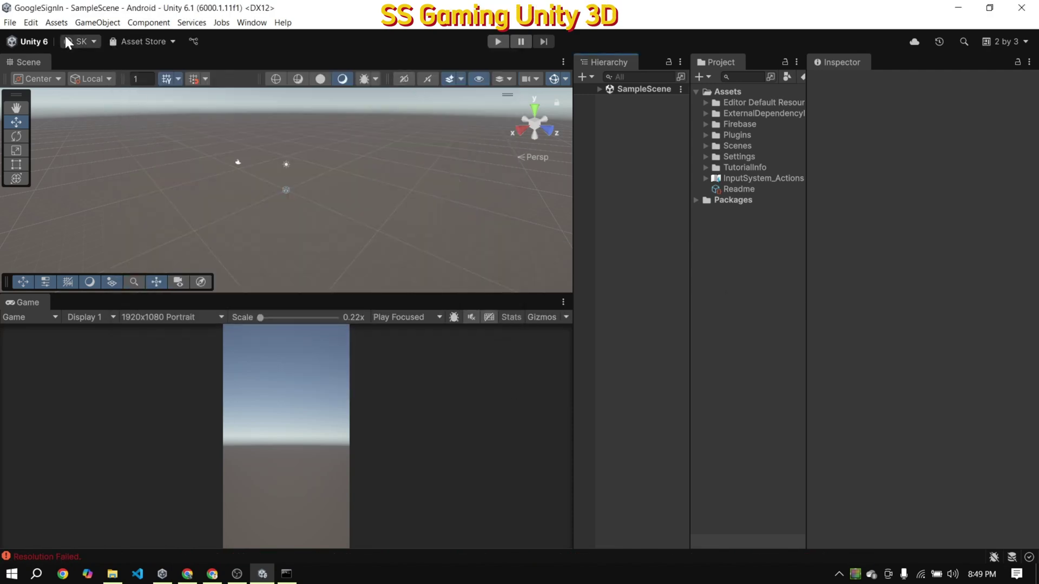
Resolve the Android dependencies with the External Dependency Manager's Android Resolver
left_click(50, 22)
mouse_move(119, 286)
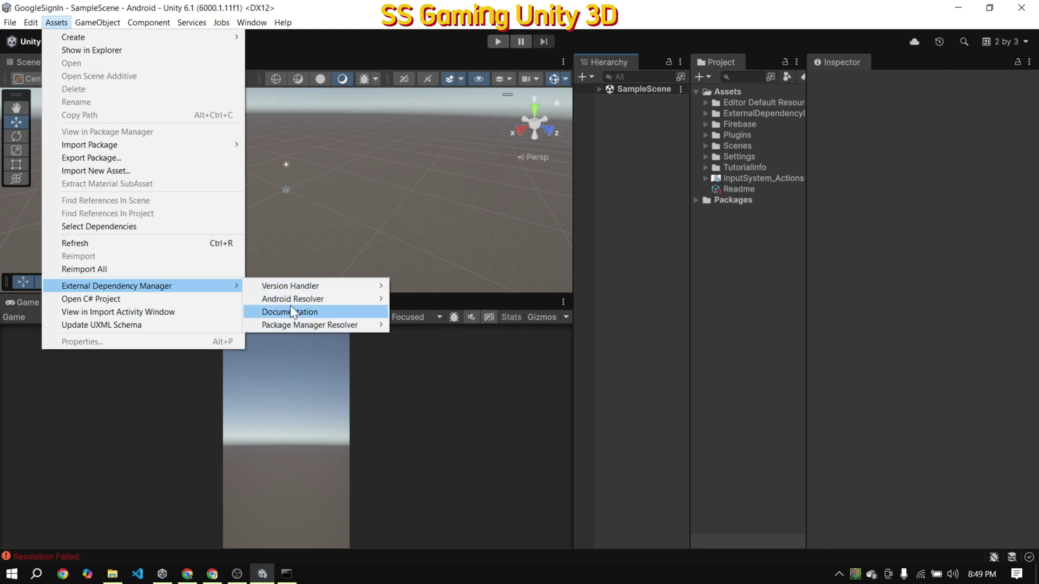
mouse_move(292, 299)
left_click(473, 338)
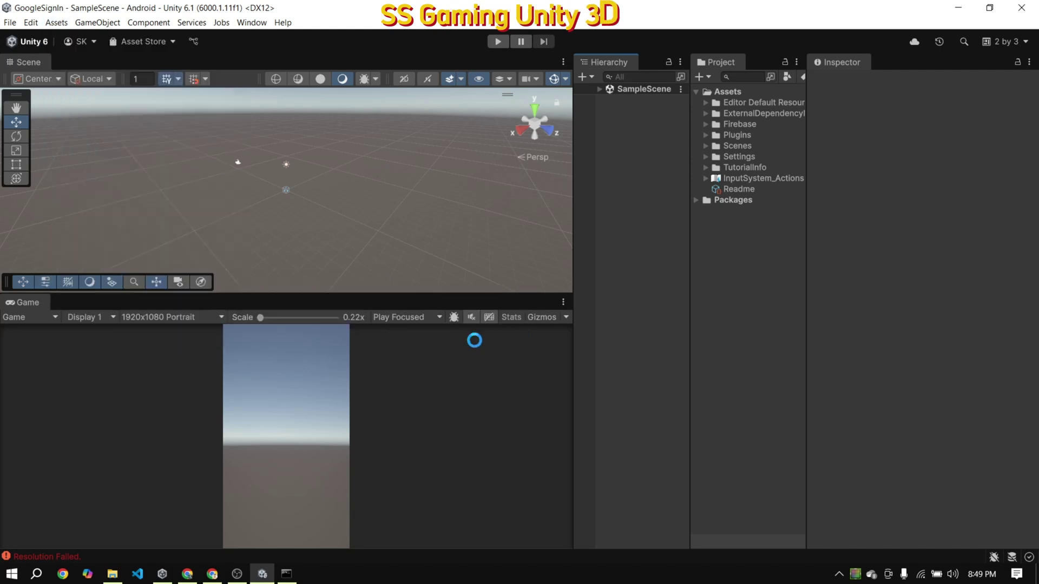
left_click(513, 295)
Clear the Console, locate the Google.IOSResolver.dll from its error, and disable Validate References in its import settings
left_click(115, 556)
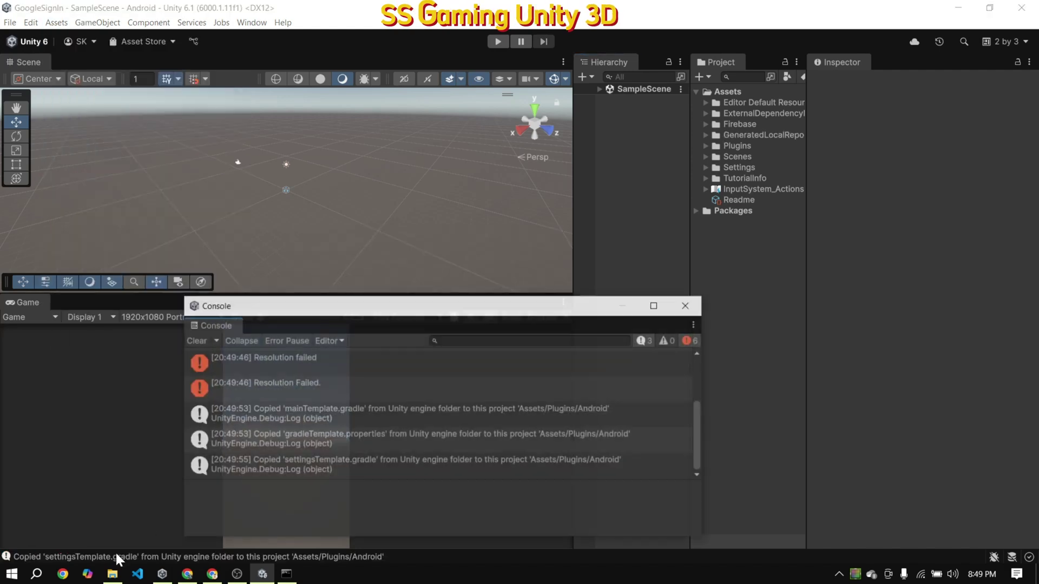
left_click(195, 340)
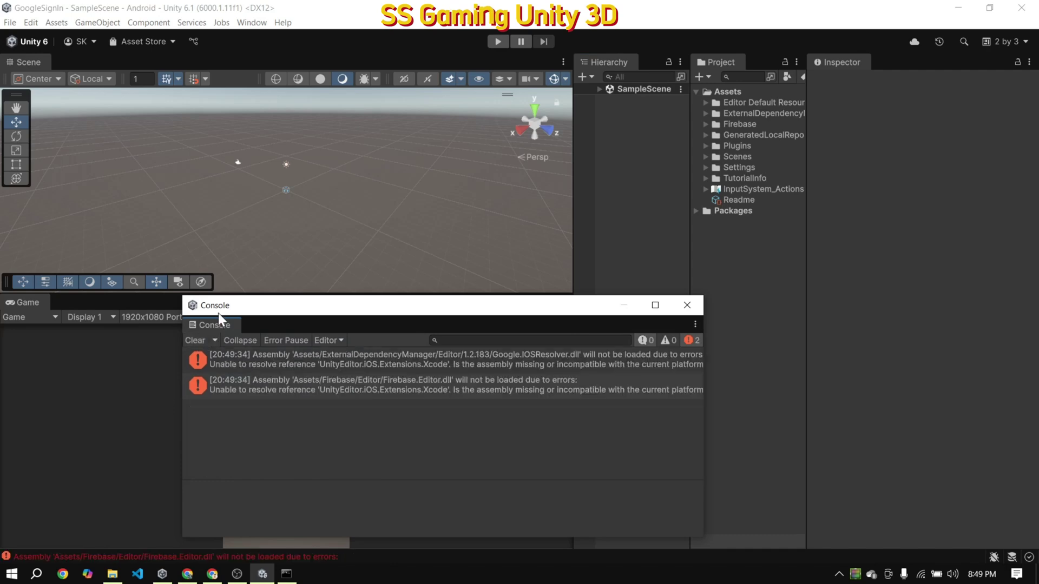
left_click(352, 360)
left_click_drag(465, 306, 378, 315)
left_click(785, 147)
left_click(908, 147)
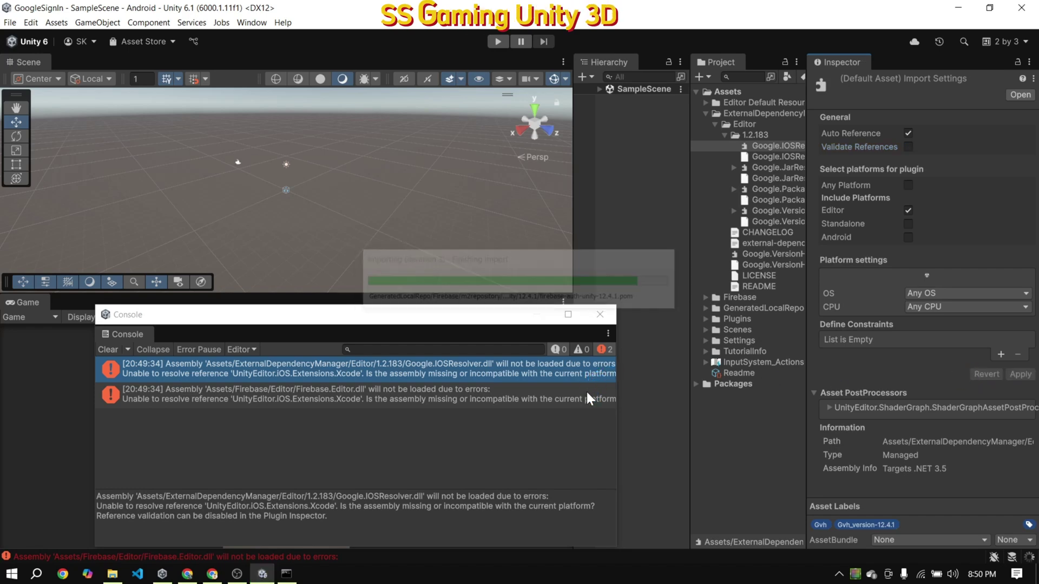
Locate Firebase.Editor.dll from its Console error, disable its Validate References setting, and clear the Console
left_click(408, 369)
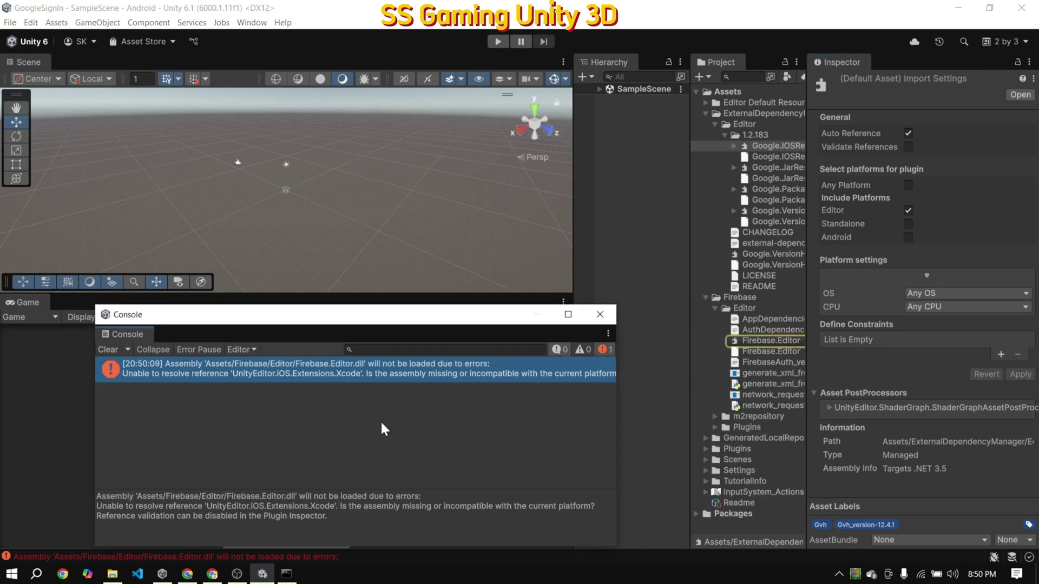
left_click(775, 340)
left_click(908, 147)
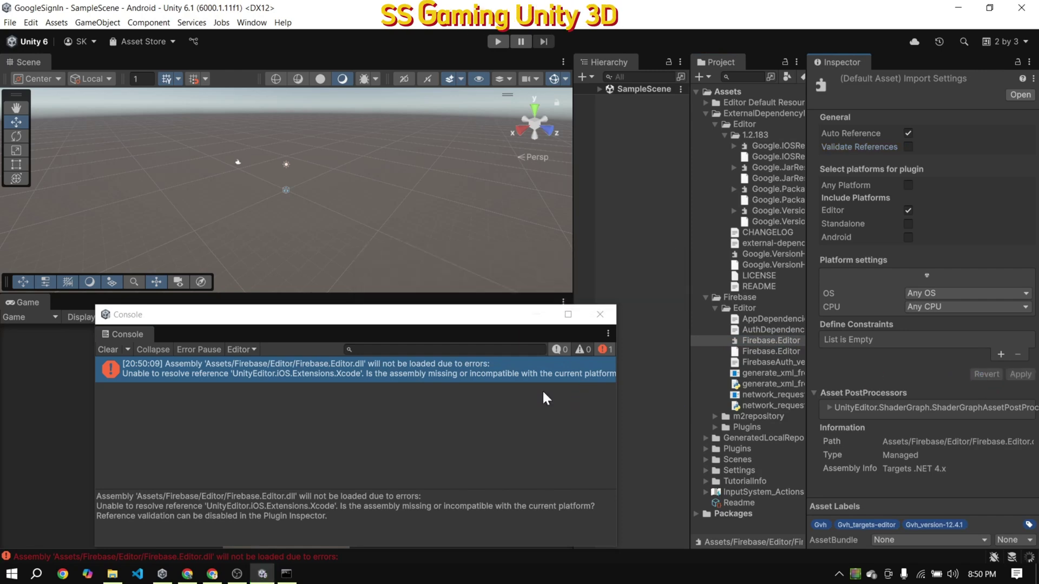
left_click(100, 347)
Dock the Console beside the Game view, collapse the ExternalDependencyManager and Firebase folders, and widen the Project window
left_click_drag(127, 334, 94, 310)
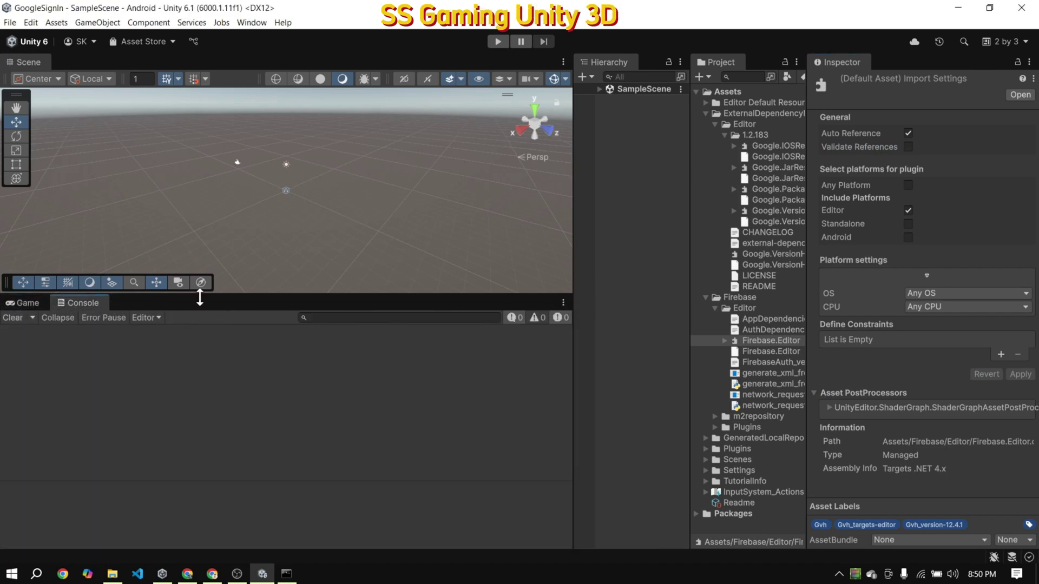
left_click(25, 300)
left_click(705, 114)
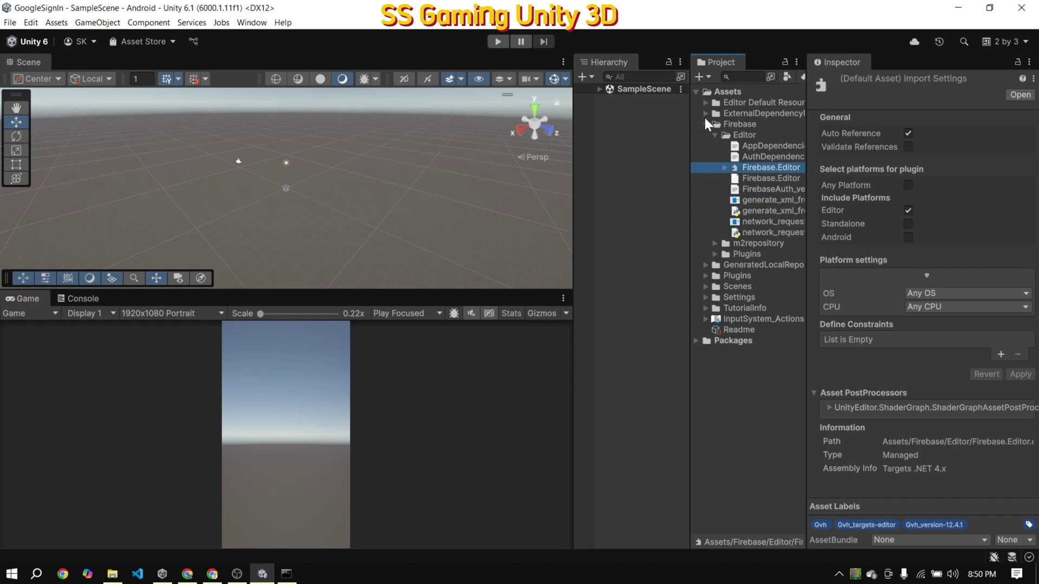
left_click(704, 123)
left_click_drag(807, 276, 826, 277)
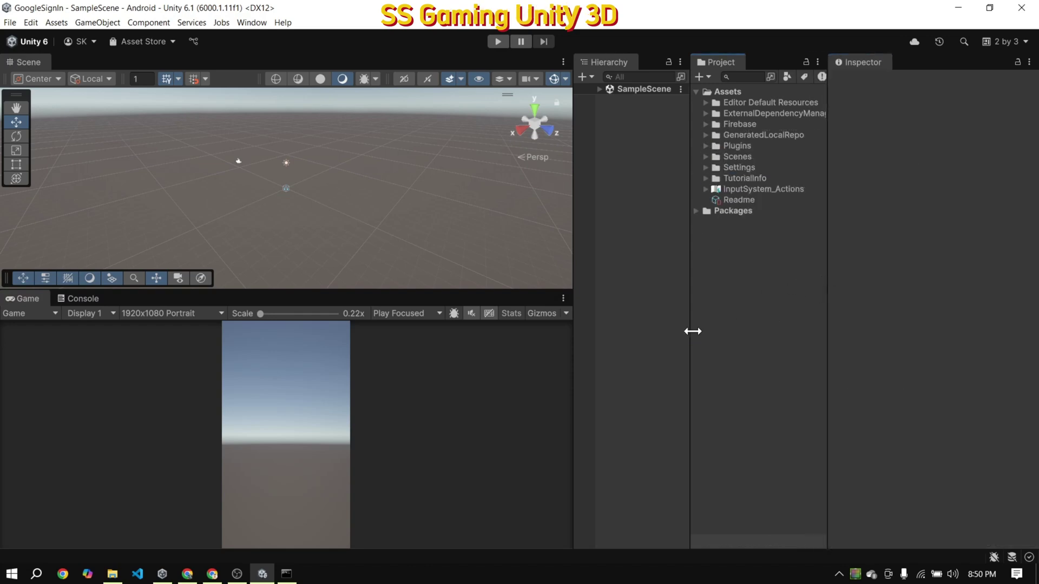
Bring the google-signin-plugin-1.0.4 package from the Downloads folder into the Unity project's assets
left_click(112, 572)
left_click(51, 244)
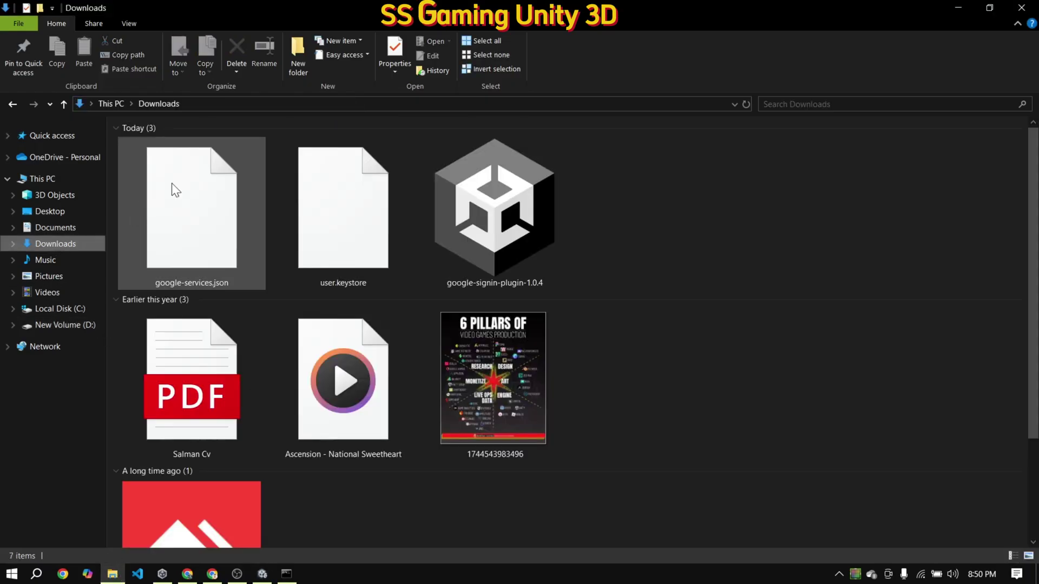
left_click_drag(501, 247, 737, 243)
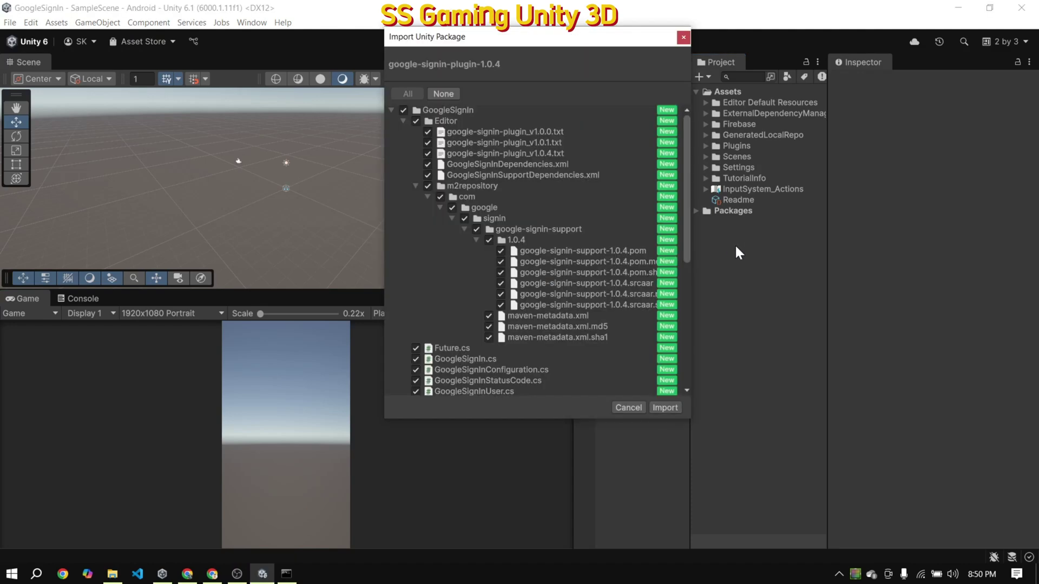
Exclude the Parse and PlayServicesResolver folders from the package import and import the GoogleSignIn and Plugins folders
left_click(391, 109)
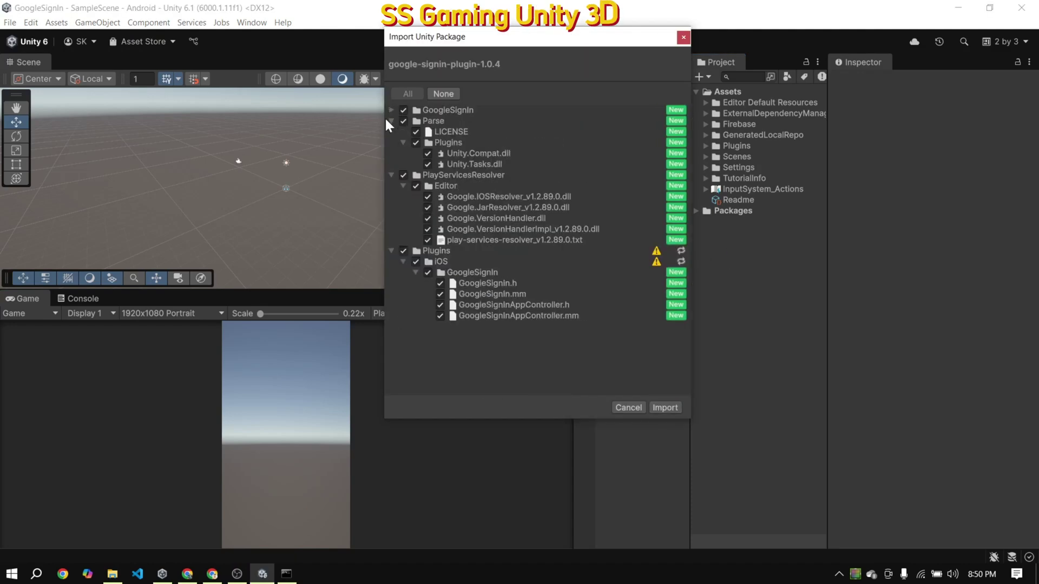
left_click(390, 121)
left_click(392, 132)
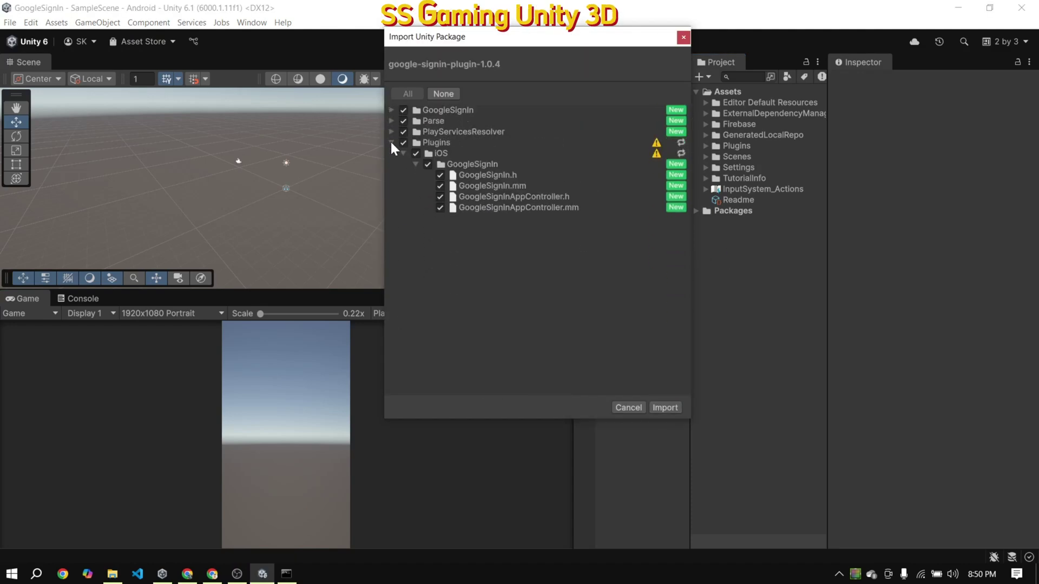
left_click(391, 142)
left_click(403, 121)
left_click(403, 131)
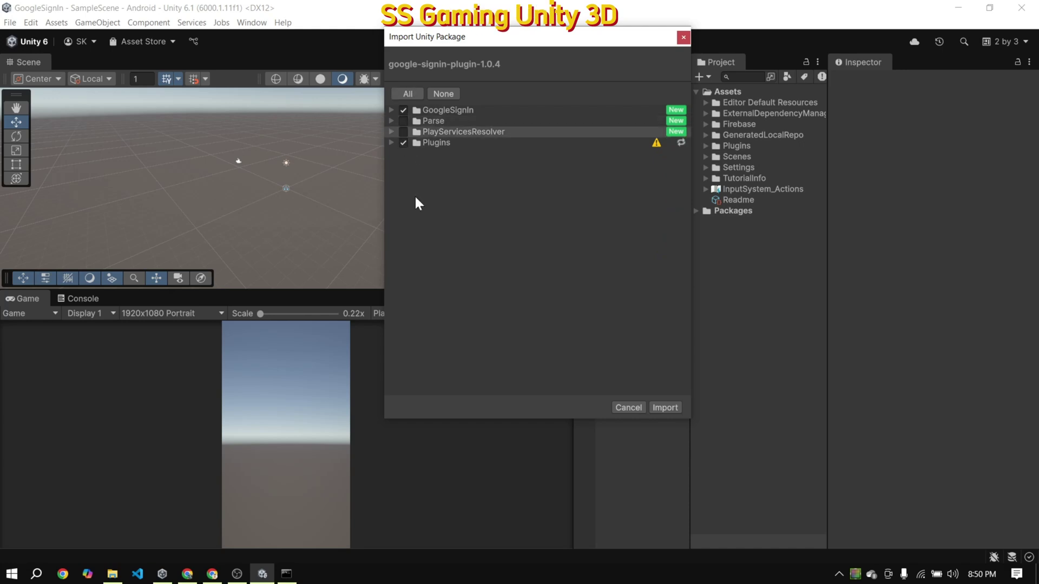
left_click(664, 407)
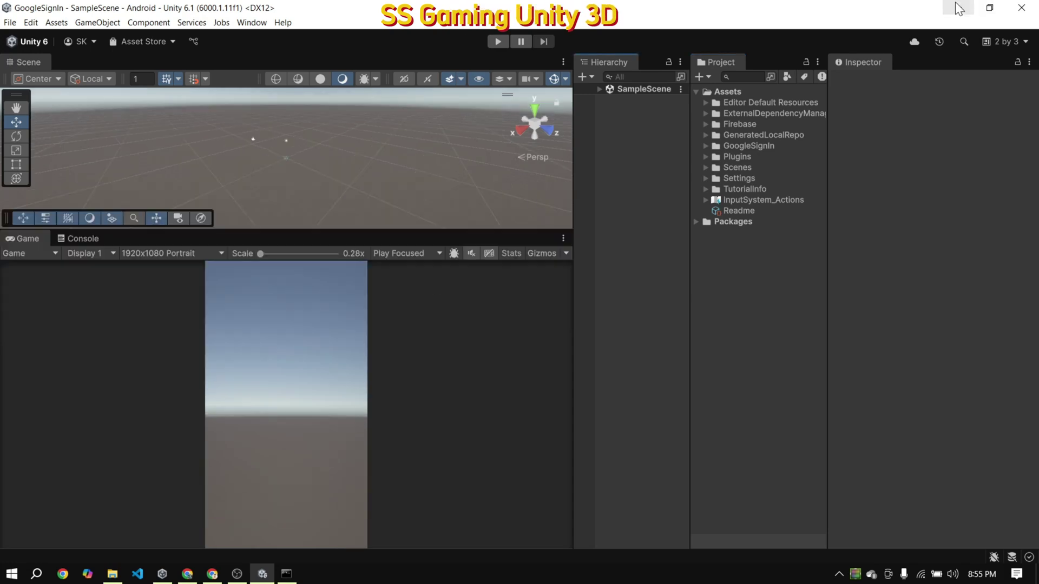
Add the LoginWithGoogle script from the desktop to the Unity project's Assets folder
left_click(955, 2)
left_click(953, 7)
left_click(963, 8)
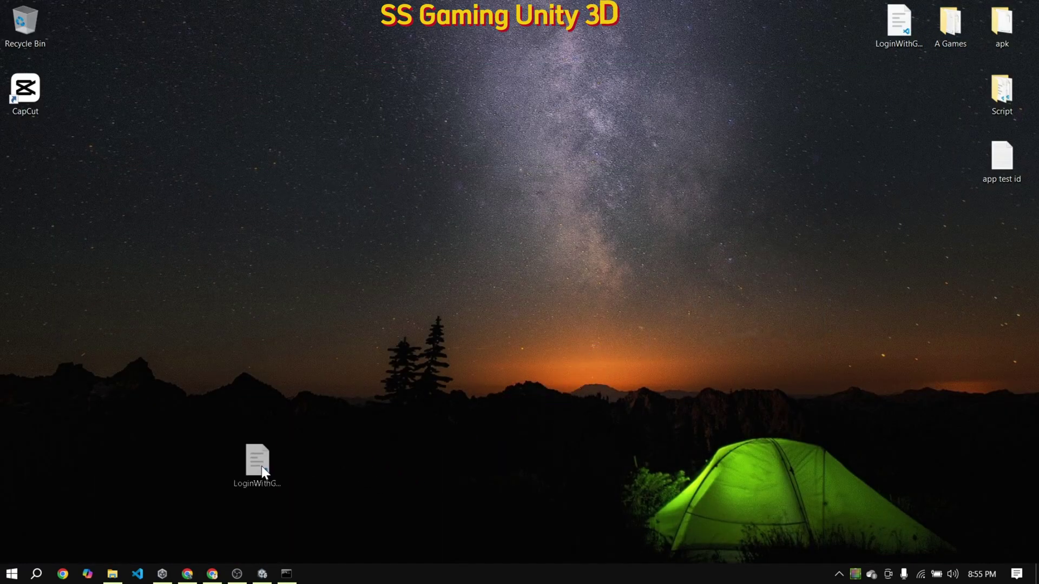
left_click_drag(268, 577, 723, 272)
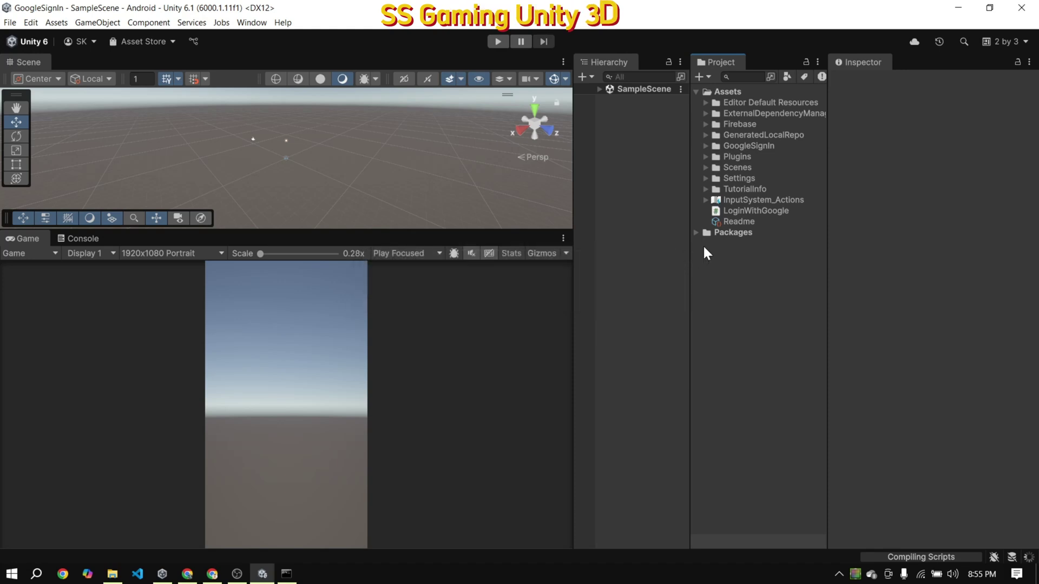
Expand SampleScene in a widened Hierarchy and collapse the Volume component of Global Volume
left_click(598, 88)
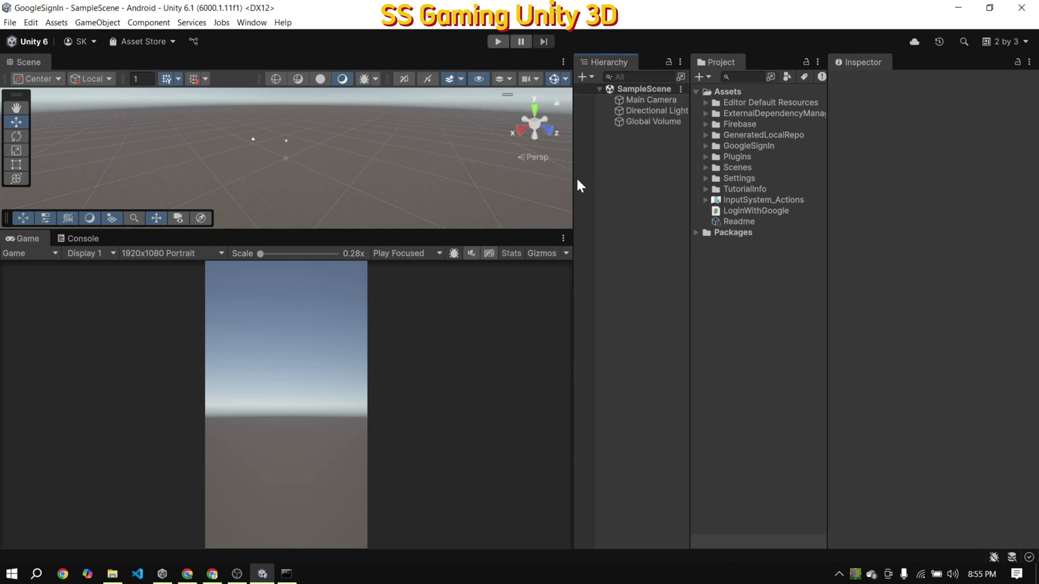
left_click_drag(572, 179, 549, 177)
left_click(593, 121)
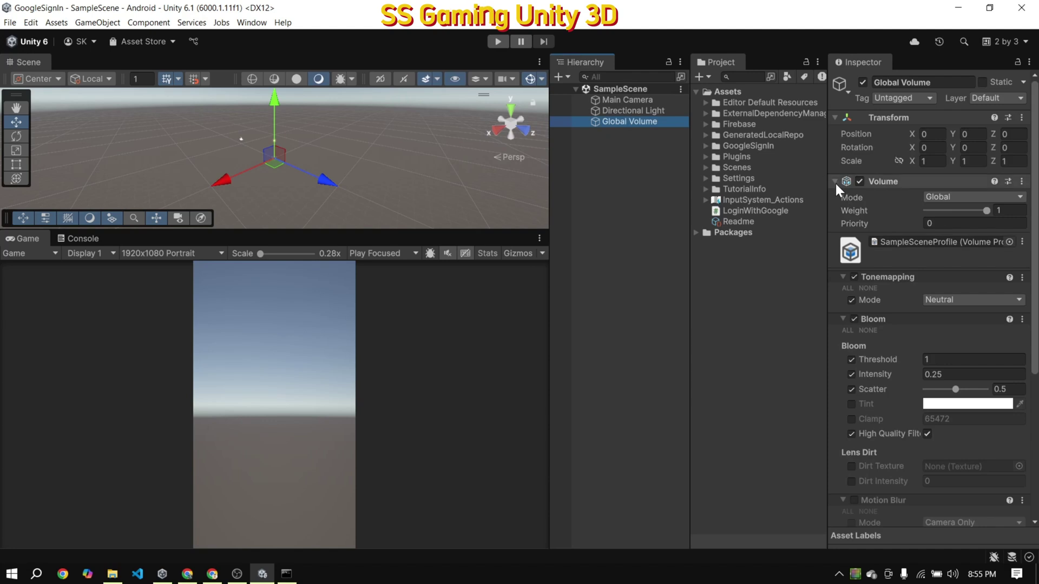
left_click(834, 181)
left_click(614, 158)
Create an empty game object named SignInManager in SampleScene
right_click(609, 140)
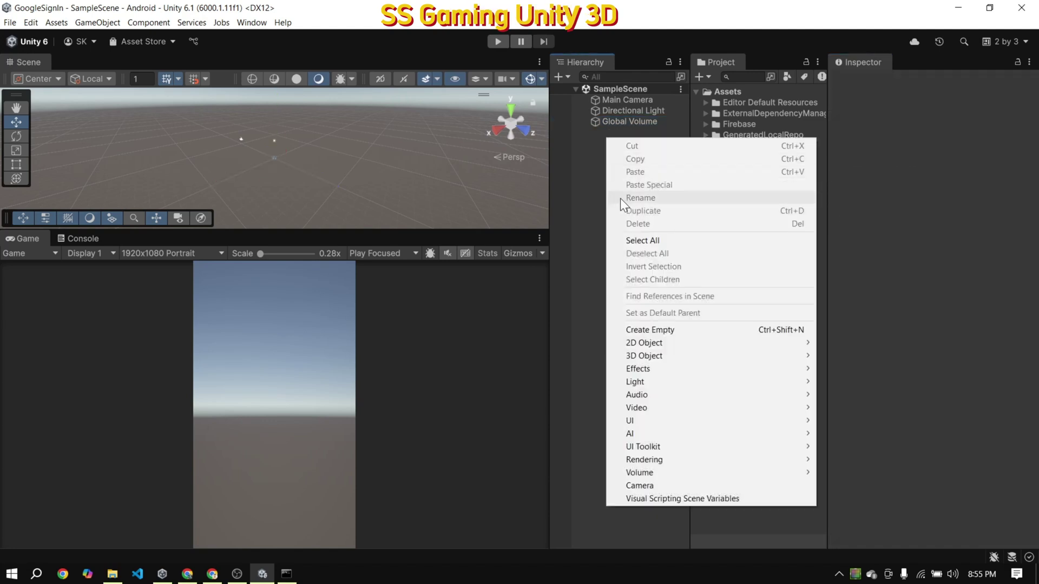
left_click(640, 329)
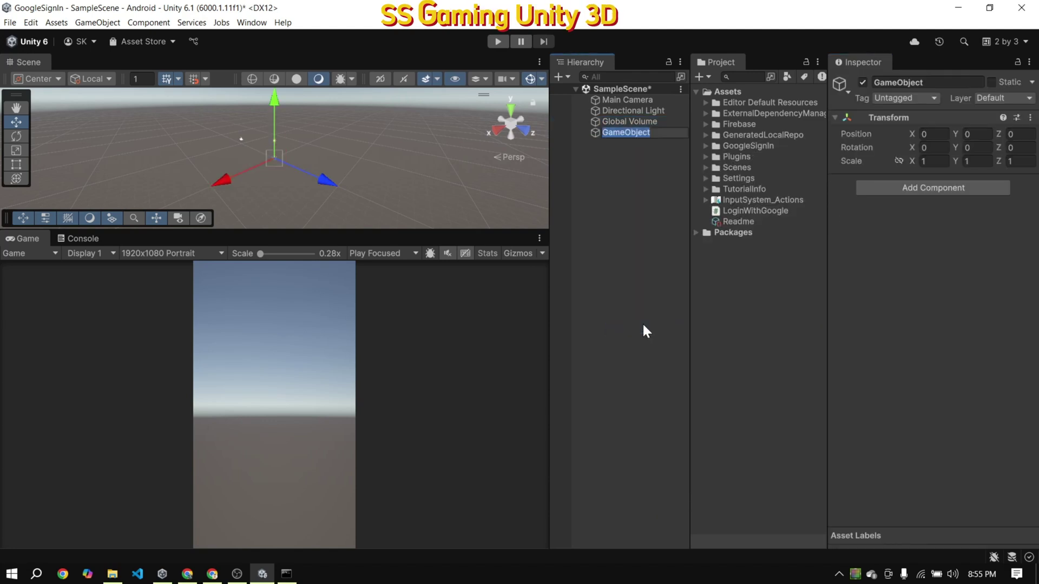
type("Sign")
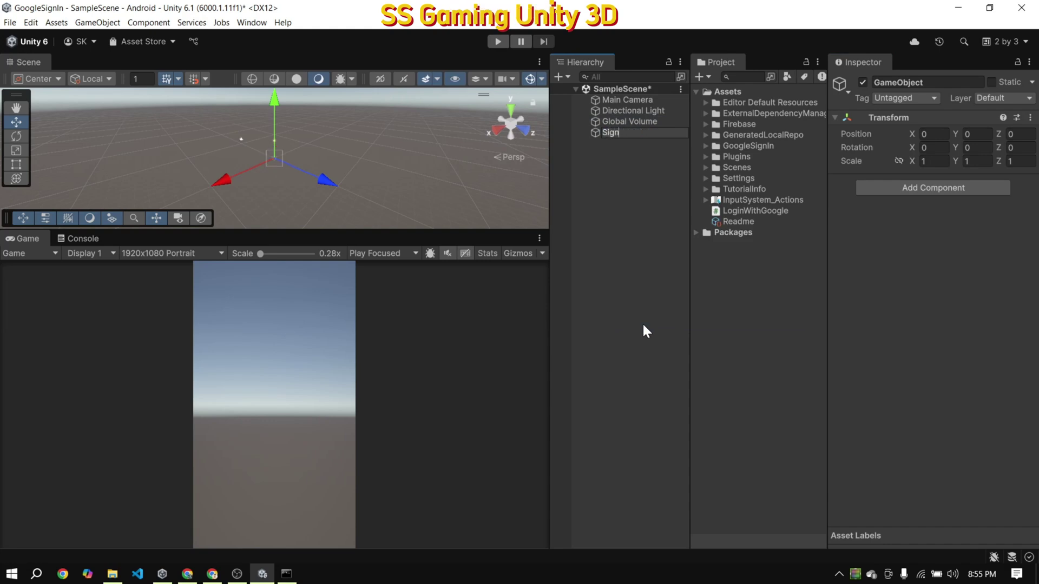
type("InManager")
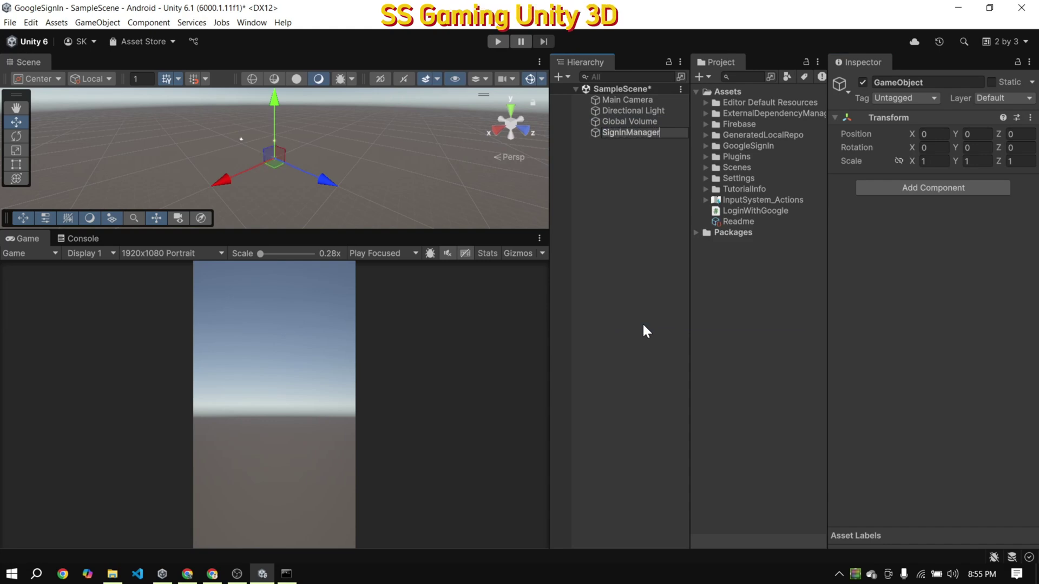
key("Return")
Attach the LoginWithGoogle script to the SignInManager object and save the scene
left_click_drag(752, 211, 872, 238)
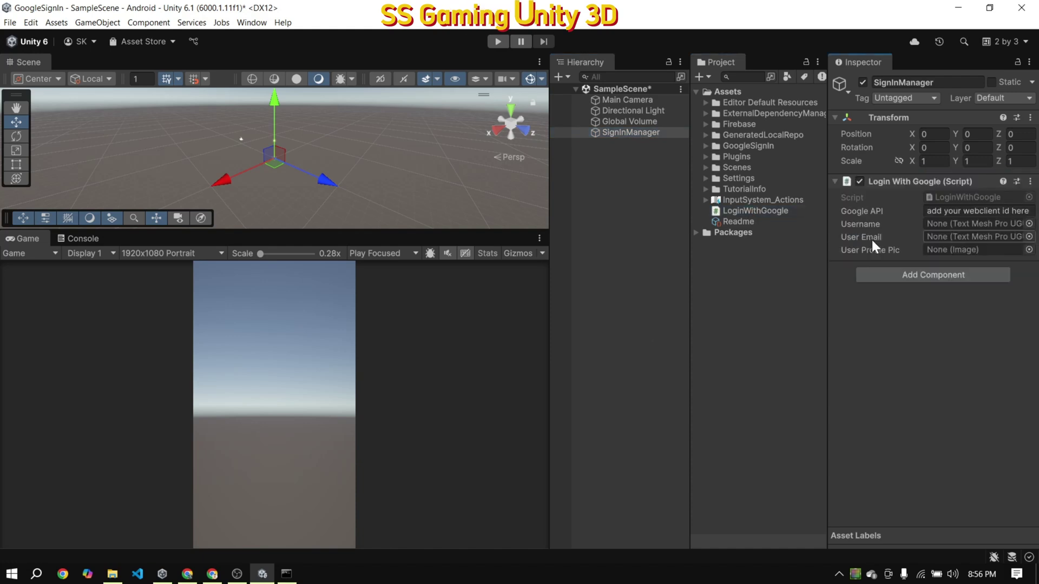
key("ctrl+s")
left_click(619, 193)
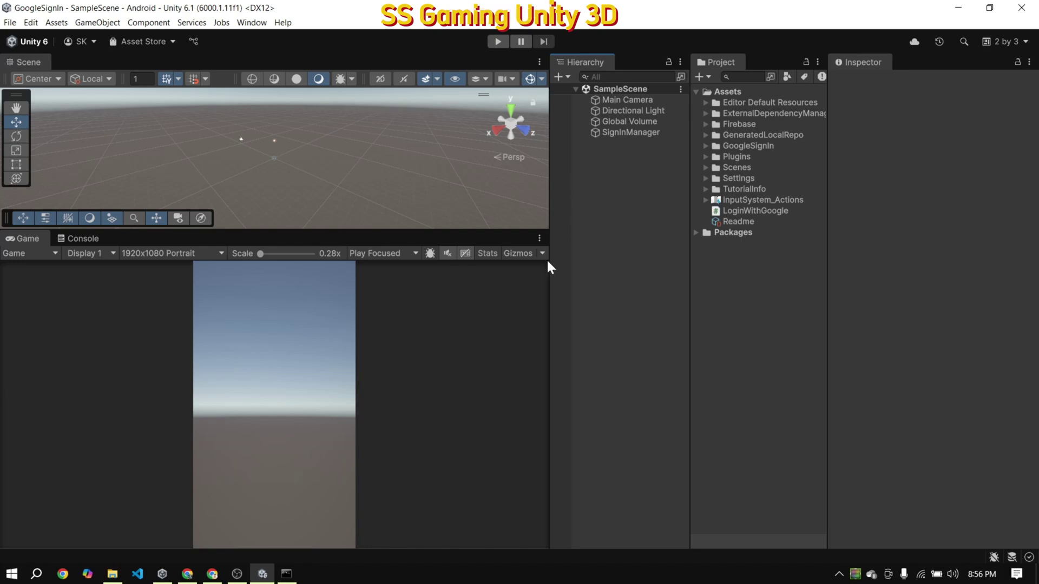
Add google-services.json from the Downloads folder to Assets and clear the resulting Console entries
left_click(113, 573)
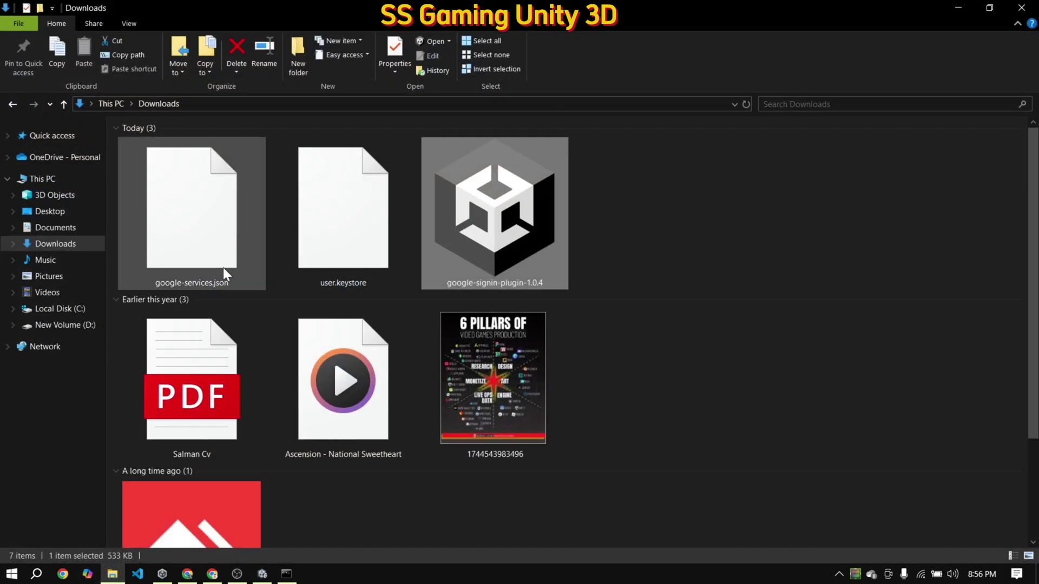
left_click_drag(193, 233, 725, 297)
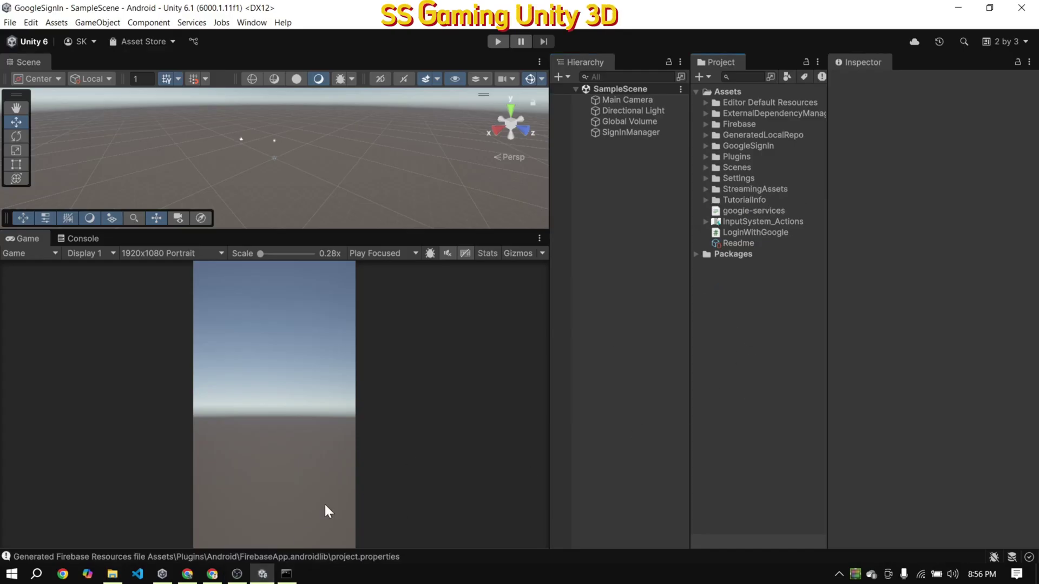
left_click(219, 556)
left_click(12, 253)
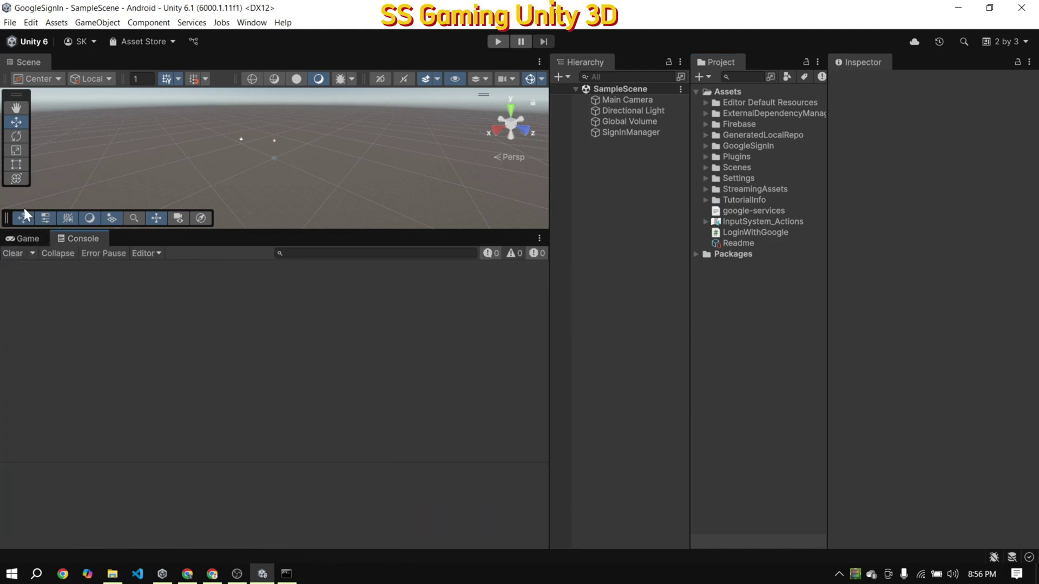
Resolve the Android dependencies again with the External Dependency Manager's Android Resolver and return to the Game view
left_click(56, 22)
mouse_move(113, 286)
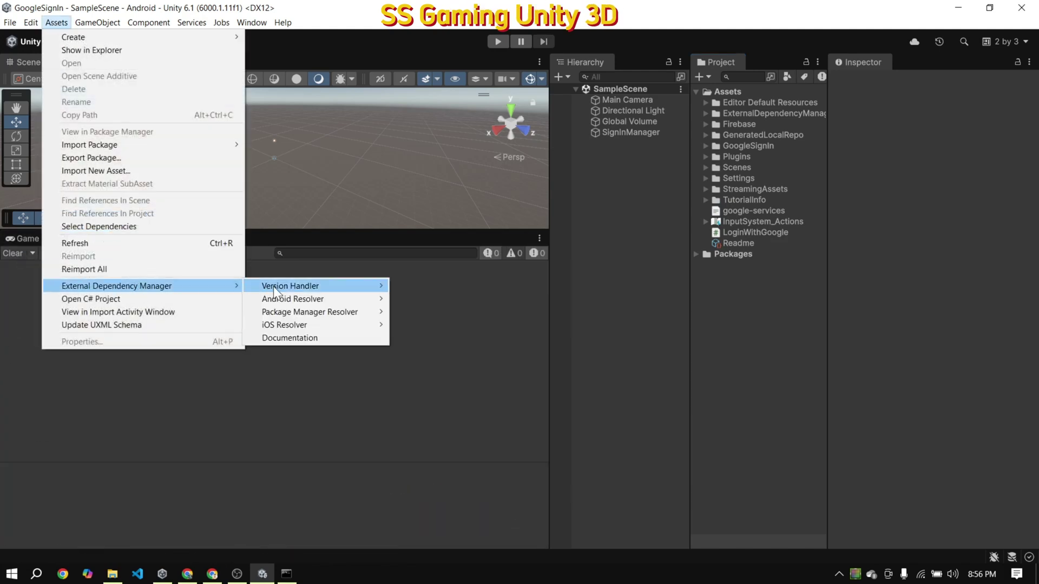
mouse_move(303, 299)
left_click(424, 337)
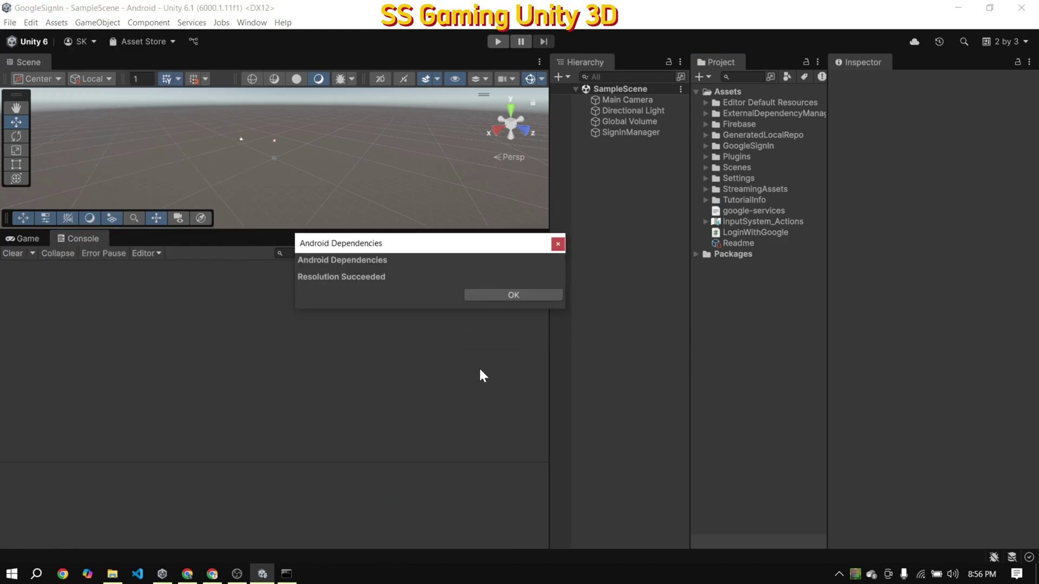
left_click(509, 296)
left_click(8, 239)
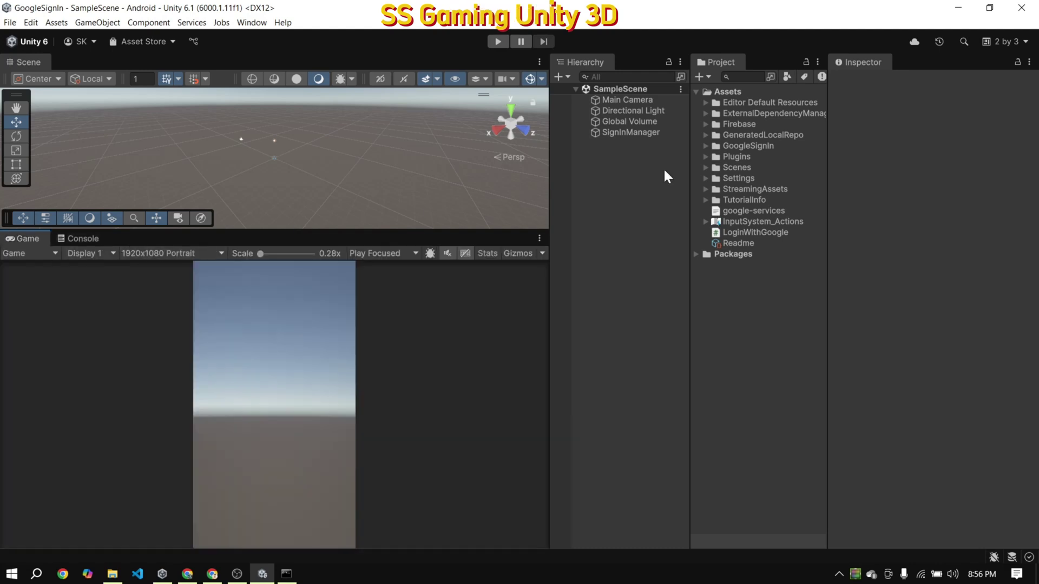
Add a UI Canvas to SampleScene
right_click(598, 156)
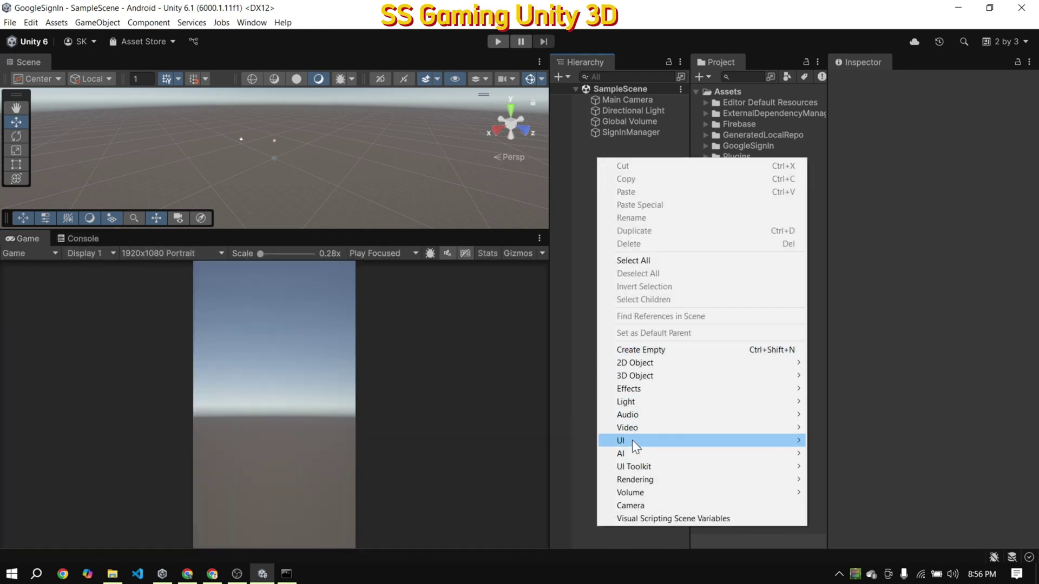
mouse_move(632, 440)
left_click(836, 411)
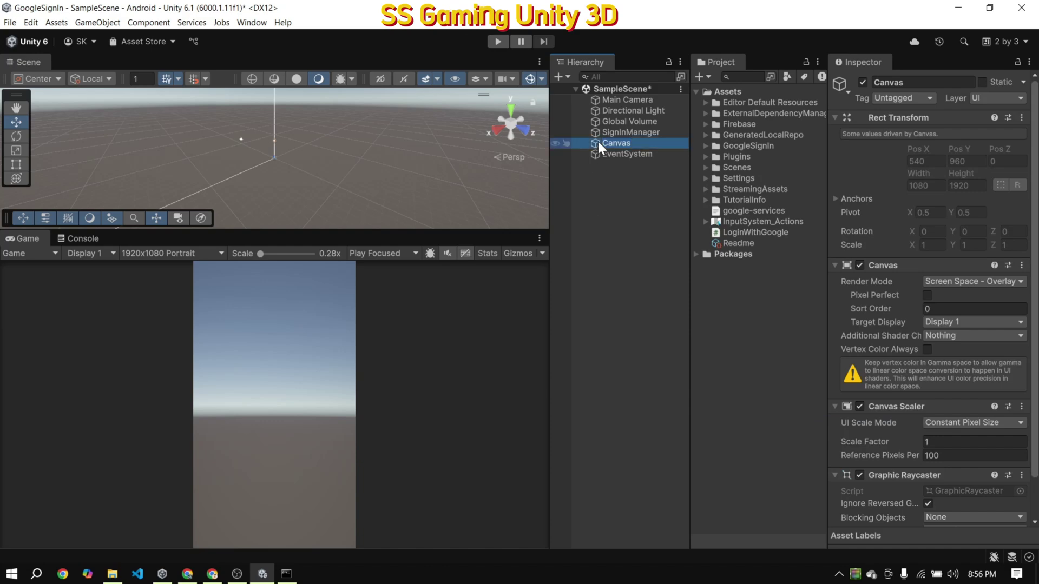
Set the Canvas Scaler to Scale With Screen Size with a reference resolution of 1920 by 1080
scroll(897, 401, "down", 3)
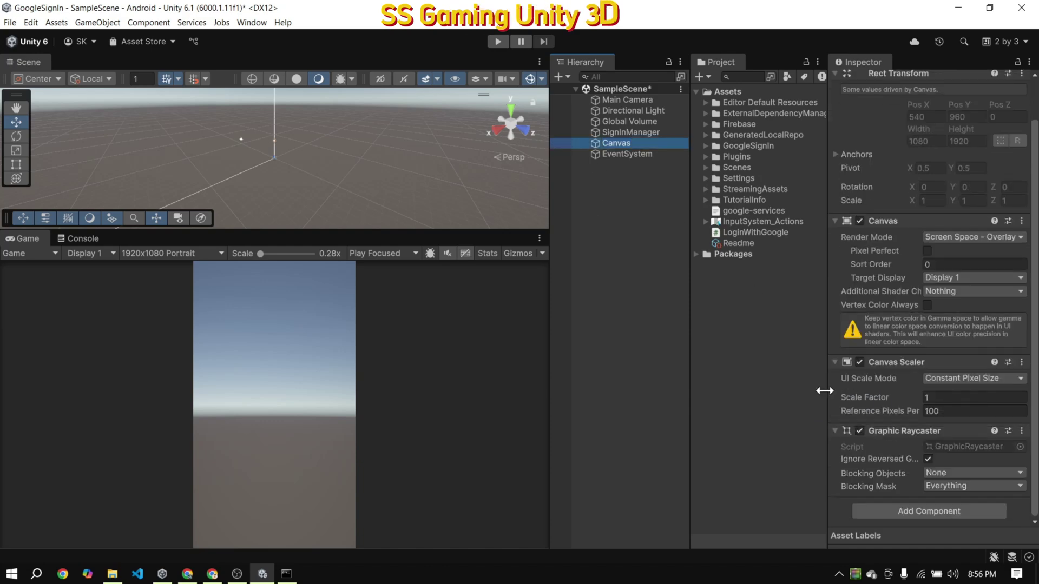
left_click_drag(824, 391, 811, 390)
left_click(966, 379)
left_click(955, 404)
left_click(931, 397)
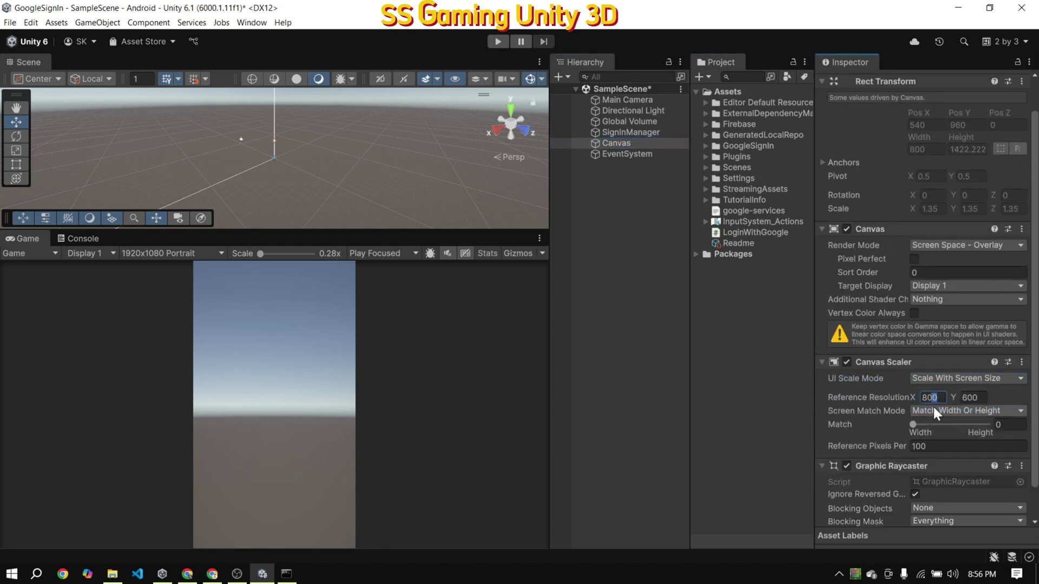
left_click(934, 397)
type("1920")
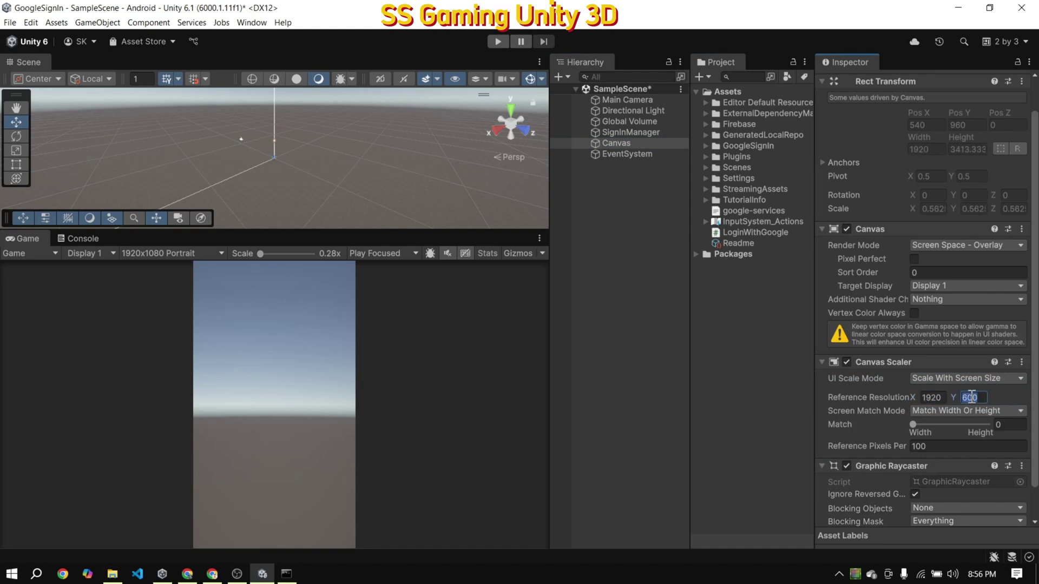
key("BackSpace")
type("080")
left_click(596, 155)
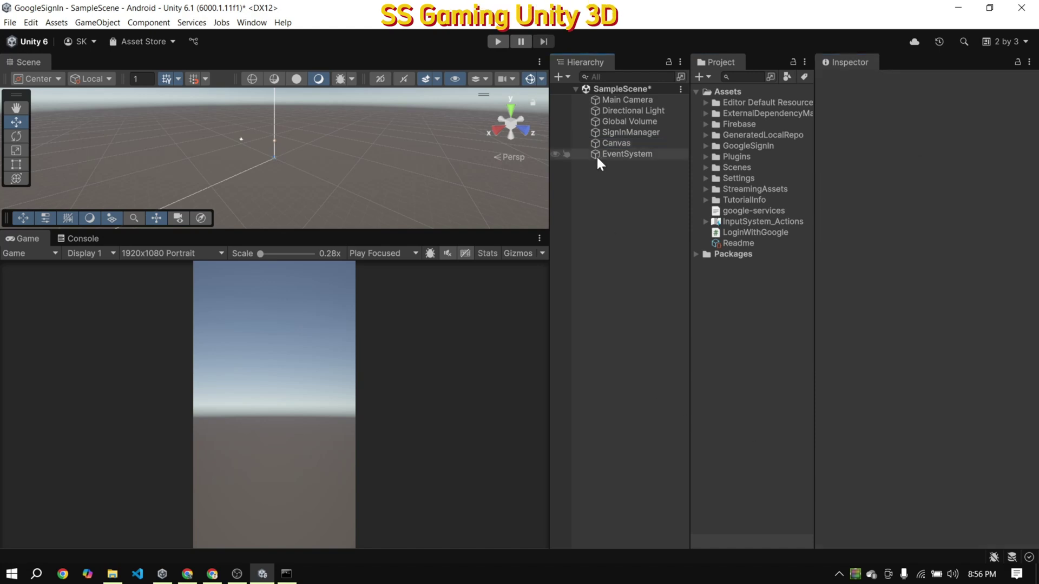
Add a UI Panel under the Canvas and name it LoginPanel
left_click(611, 143)
right_click(609, 140)
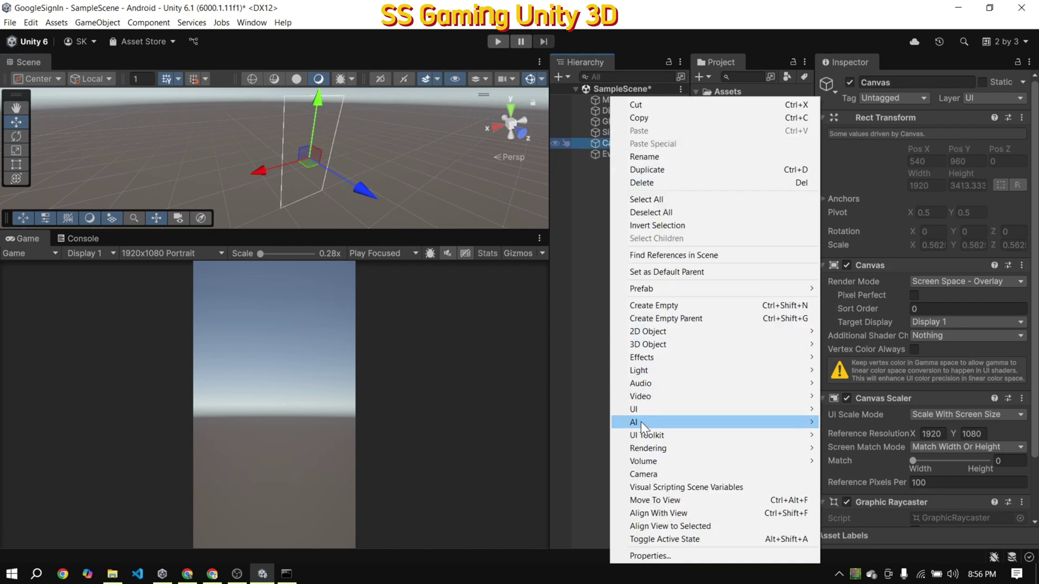
mouse_move(645, 413)
left_click(869, 267)
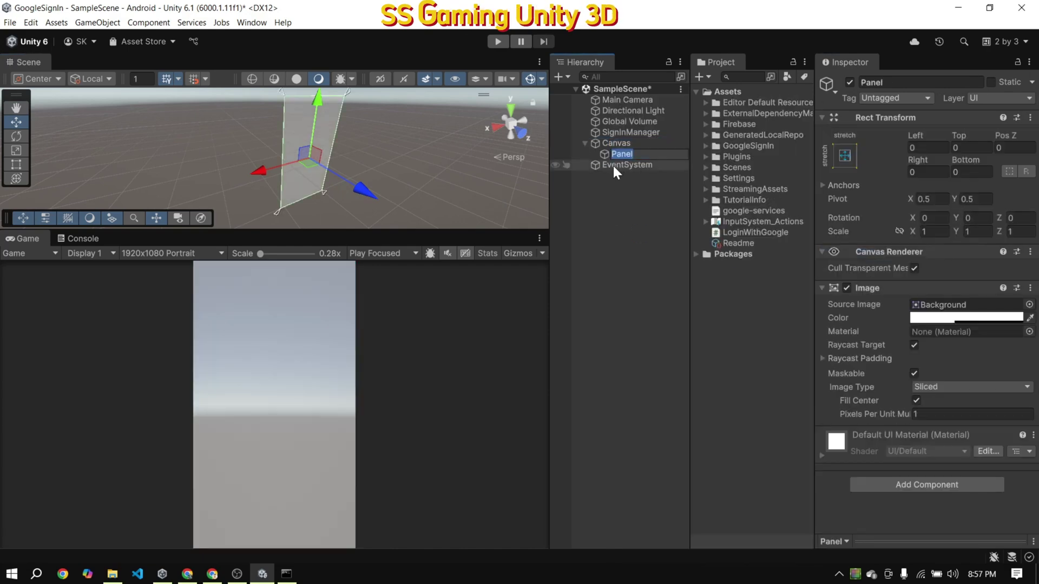
type("Log")
type("inPan")
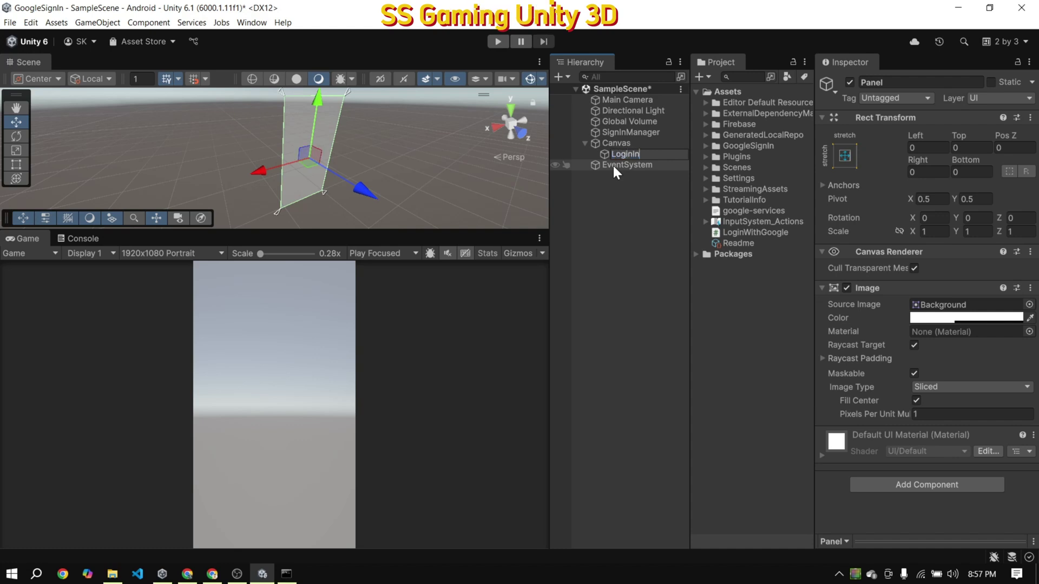
type("el")
key("Return")
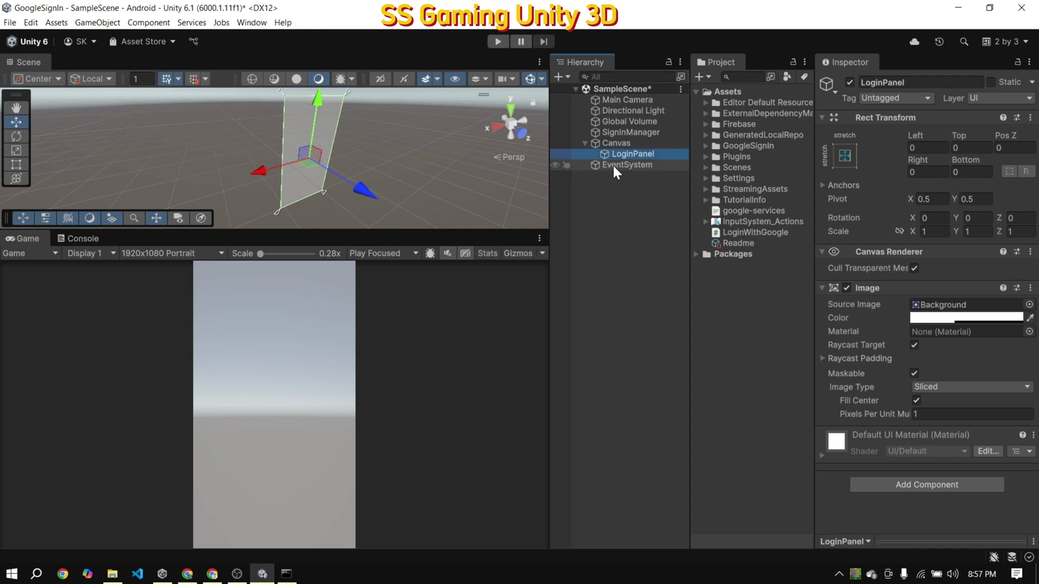
Set LoginPanel's image color to a fully opaque light gray and save the scene
left_click(965, 317)
left_click_drag(949, 395, 991, 397)
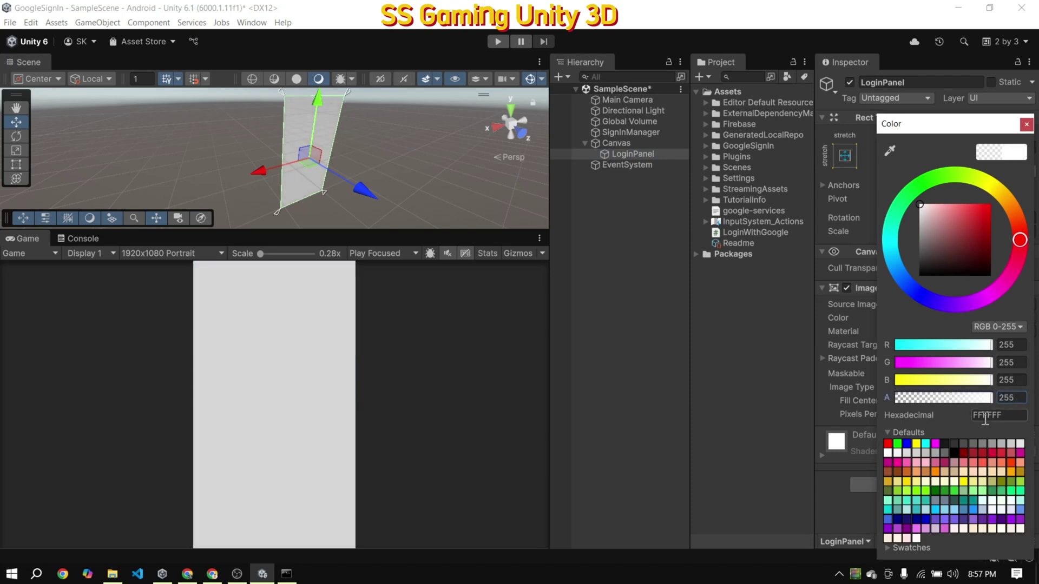
left_click(935, 444)
left_click(945, 444)
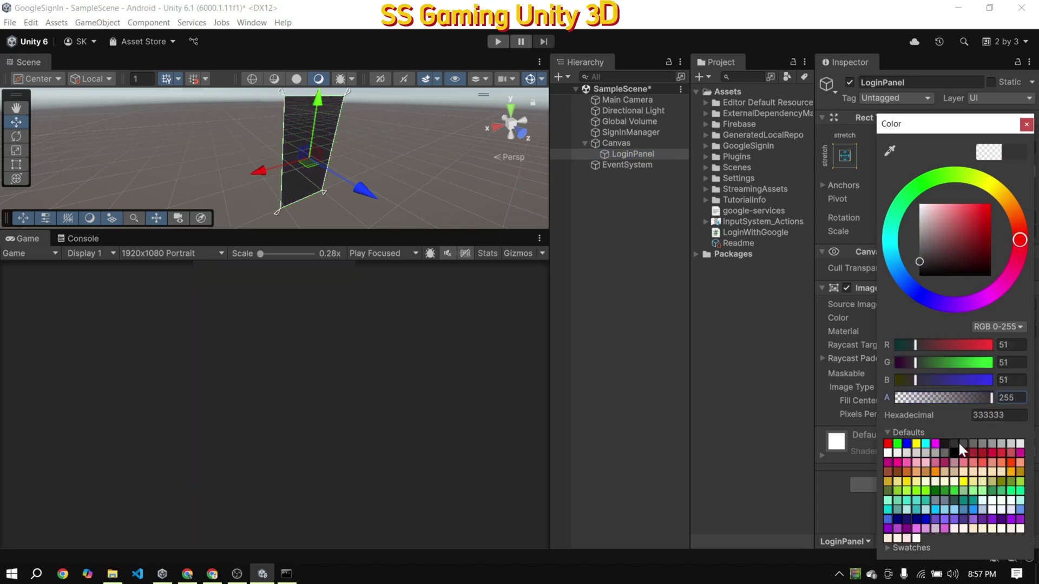
left_click(963, 443)
left_click(973, 443)
left_click(992, 442)
left_click(1002, 442)
left_click(1006, 442)
left_click(619, 203)
key("ctrl+s")
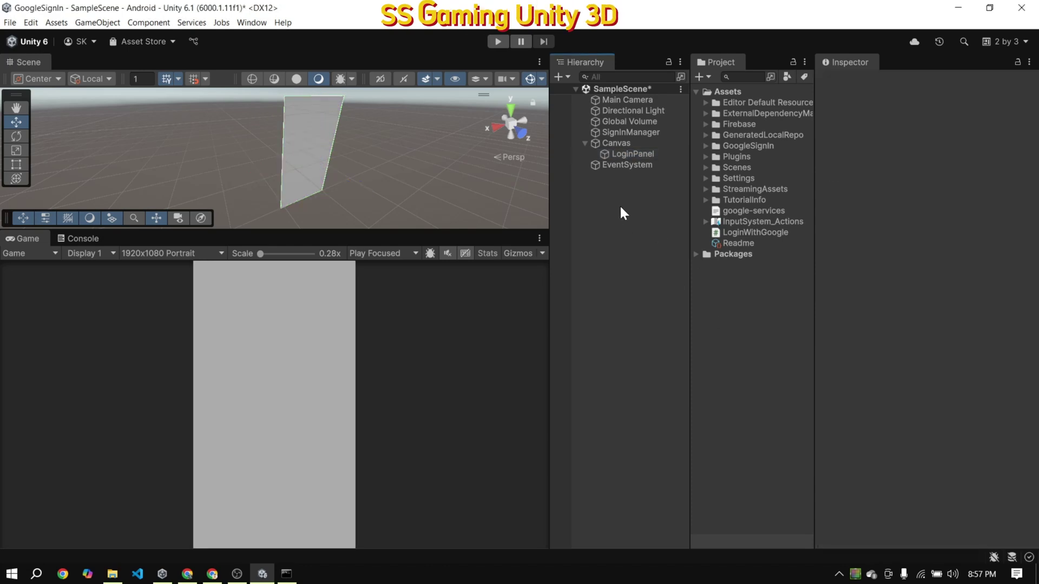
With LoginPanel selected, enlarge the Scene view, switch it to 2D mode and activate the Rect tool
left_click(608, 154)
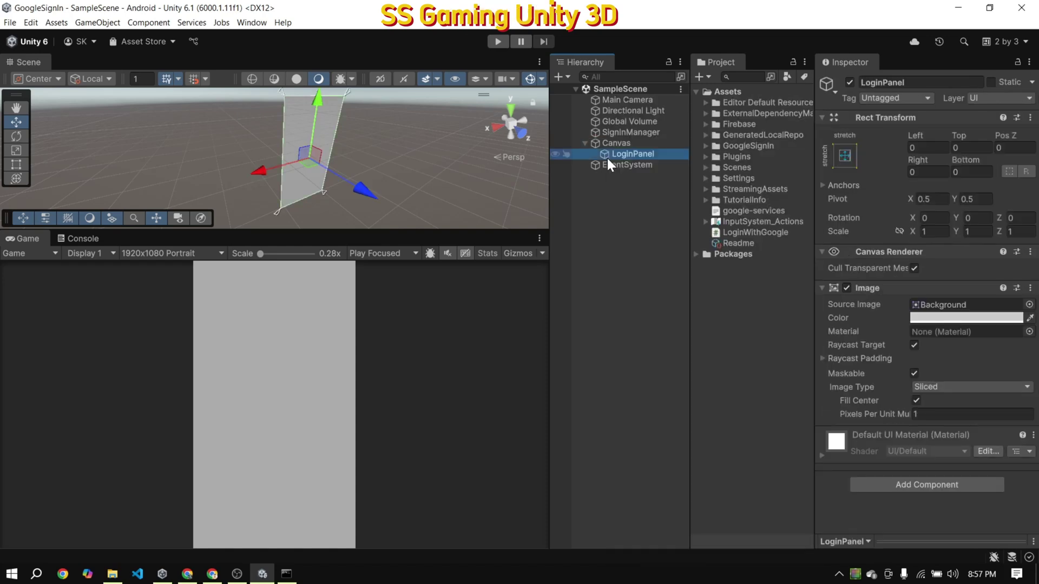
right_click(607, 158)
left_click(391, 225)
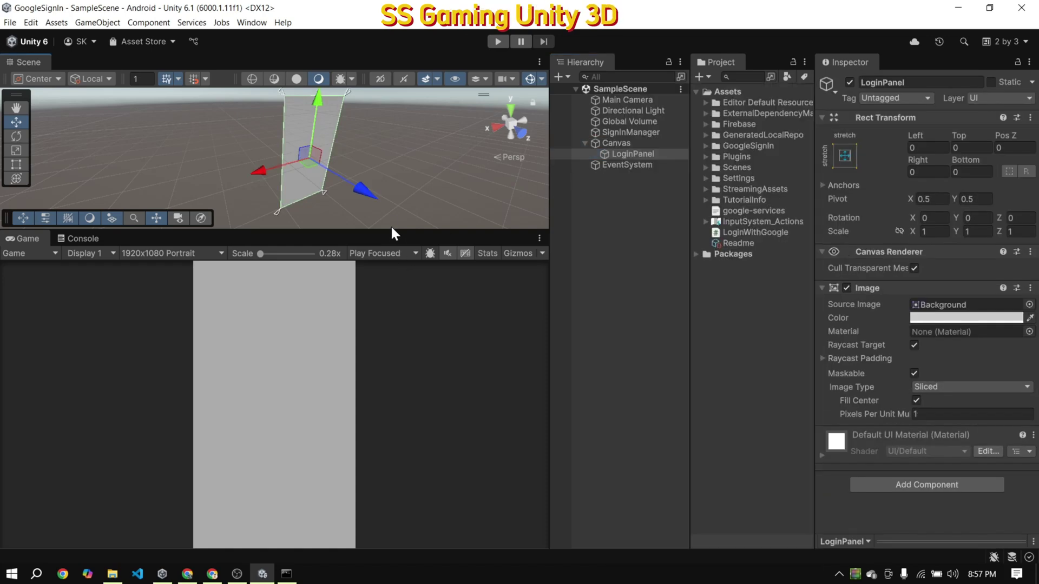
left_click_drag(391, 231, 373, 355)
left_click(381, 78)
key("t")
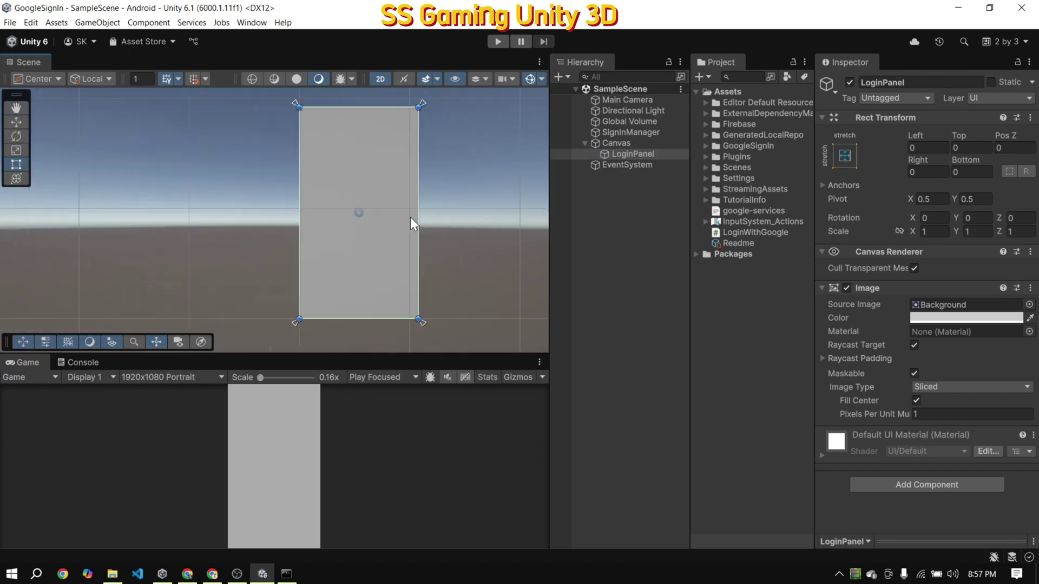
Add a TextMeshPro text object under LoginPanel and import the TMP Essentials resources
right_click(613, 157)
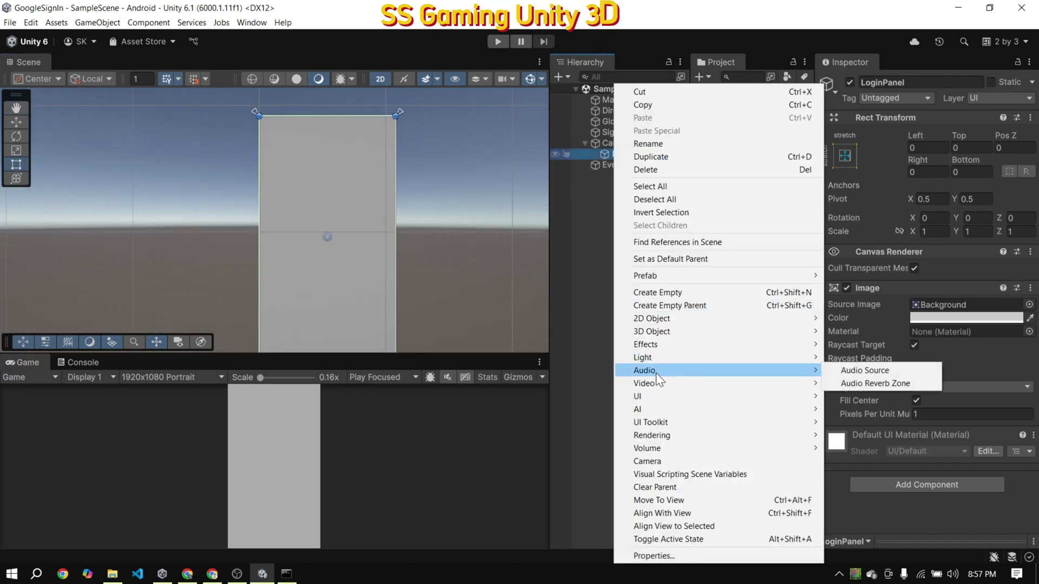
mouse_move(659, 394)
left_click(852, 409)
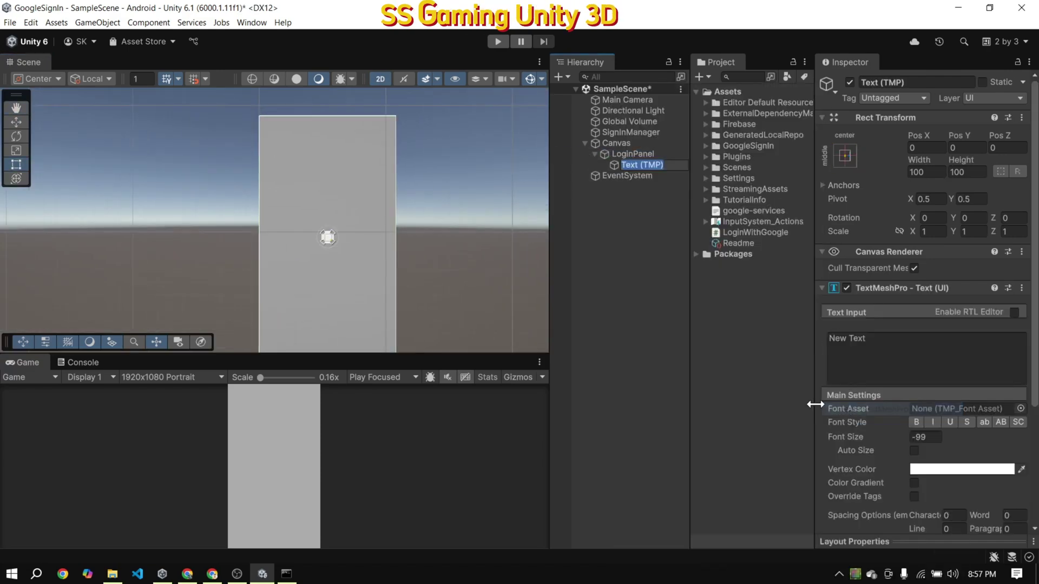
left_click(694, 257)
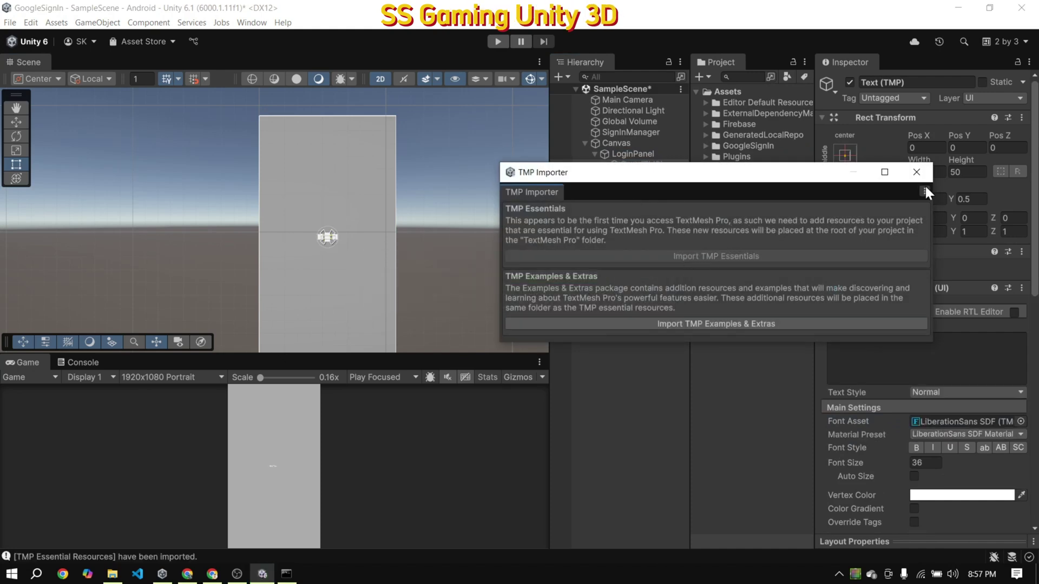
left_click(916, 172)
Rename the new text object Title and set its text to "SS GAMING UNITY 3D"
left_click(632, 164)
type("Ti")
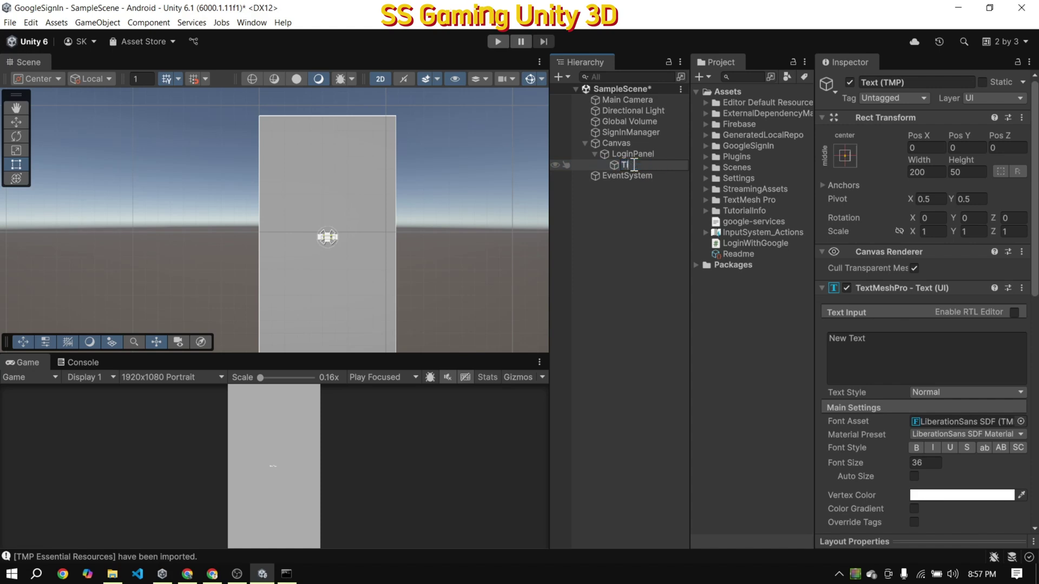
type("tle")
key("Return")
scroll(326, 238, "up", 2)
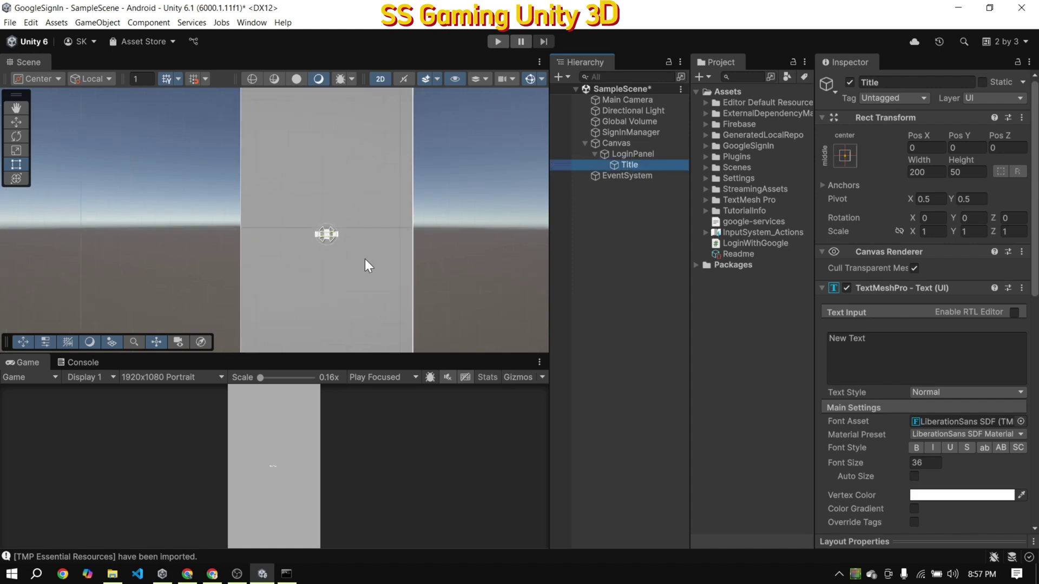
left_click(895, 345)
type("SS GAM")
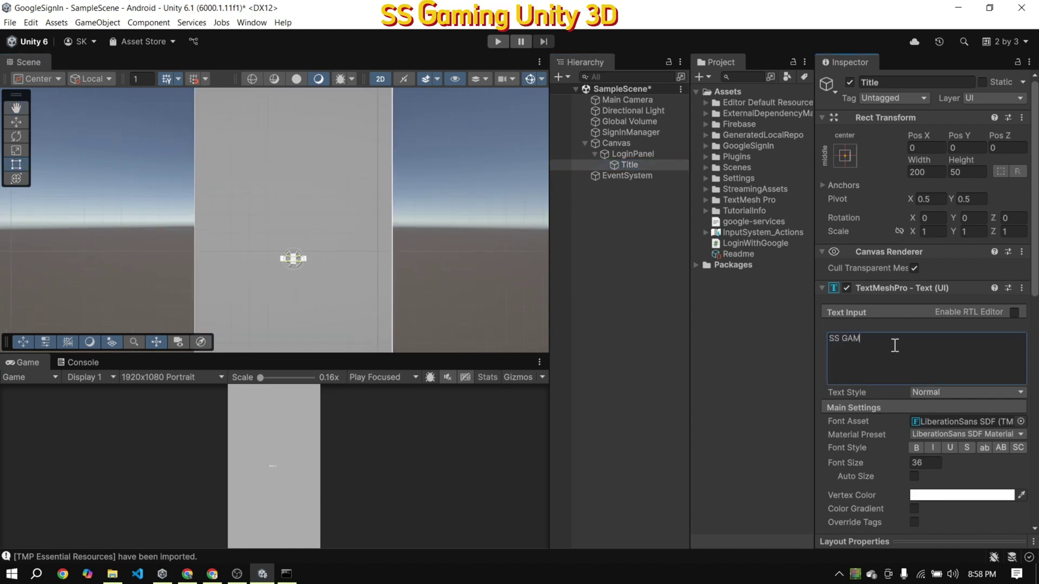
type("ING UNITY 3D")
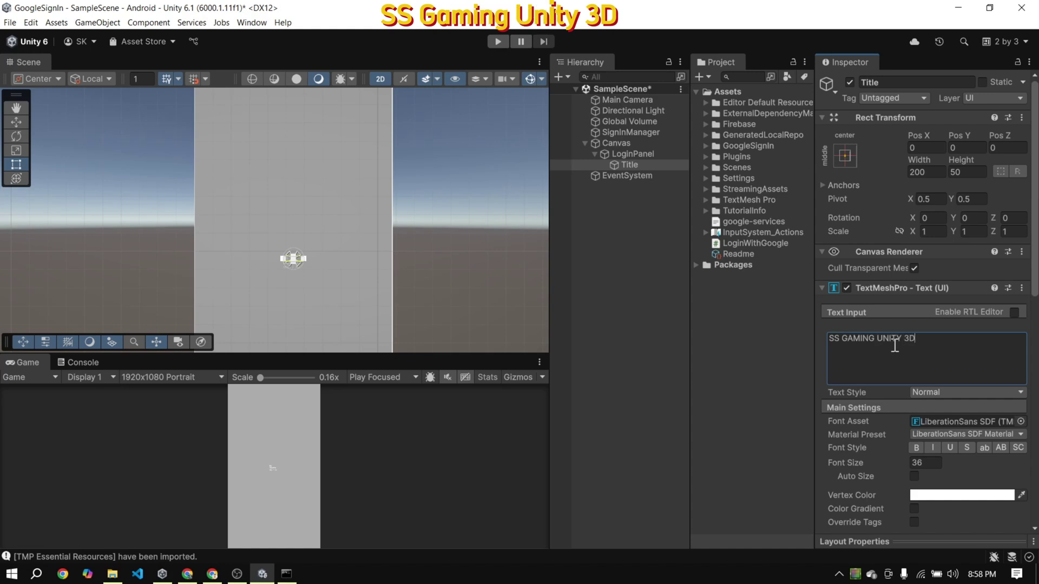
Scale the Title text to about 5.03 and widen its box to about 382 so it spans the panel
left_click(311, 275)
key("w")
key("r")
left_click_drag(299, 278, 334, 320)
left_click_drag(349, 278, 395, 276)
left_click_drag(244, 276, 196, 278)
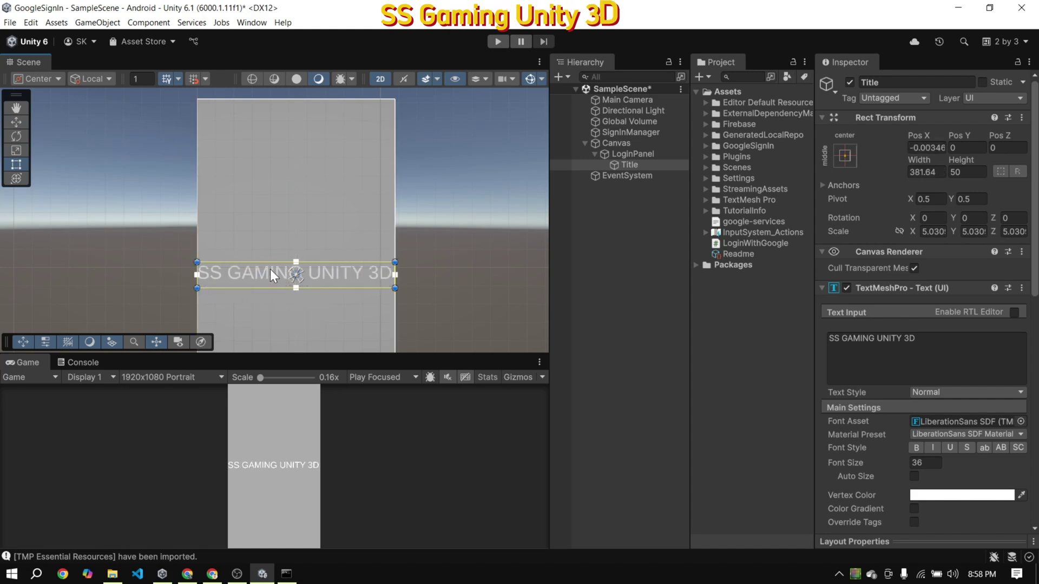
Anchor Title to the top center of the panel and place it at a Y position of about -161
key("w")
left_click(845, 156)
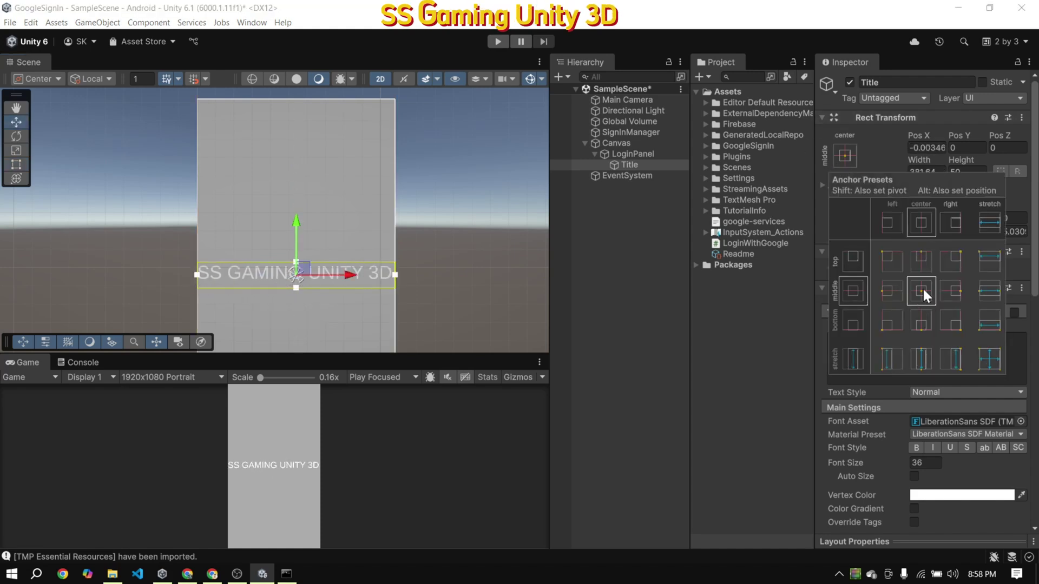
left_click(920, 262, "alt")
left_click_drag(296, 95, 298, 110)
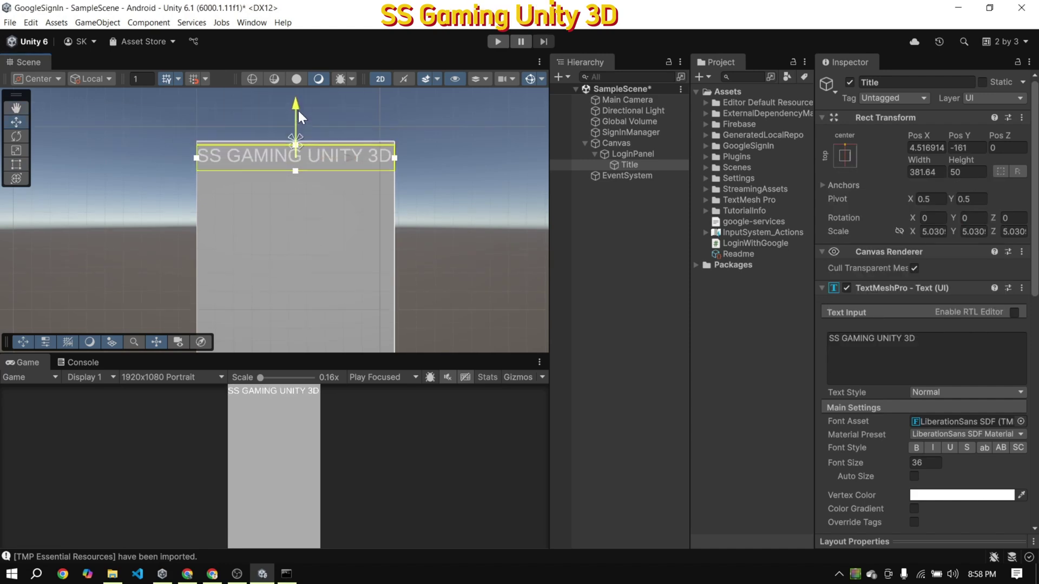
Set Title's vertex color to black
scroll(953, 332, "down", 3)
left_click(926, 422)
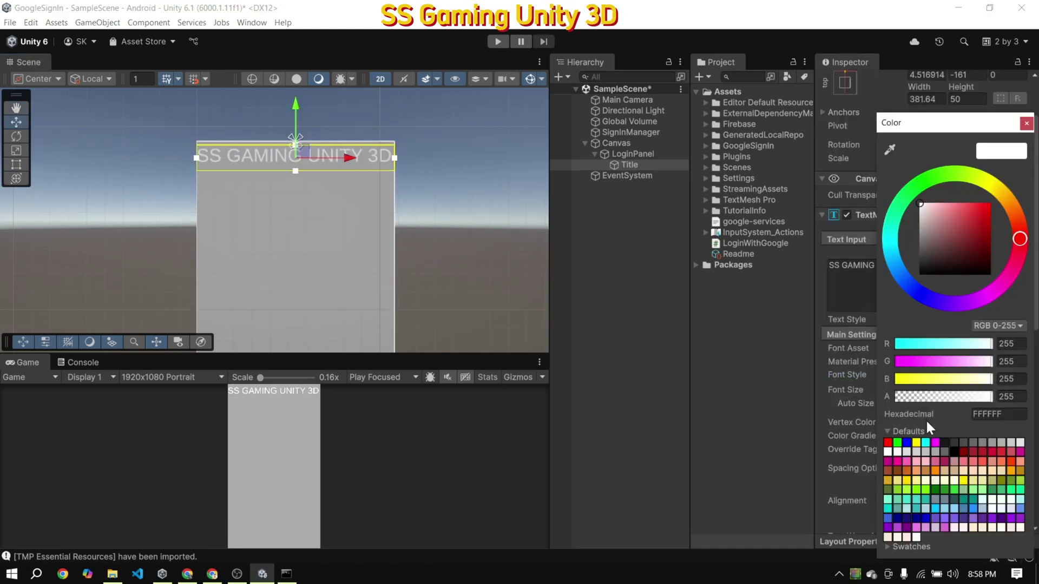
left_click(951, 451)
left_click(638, 189)
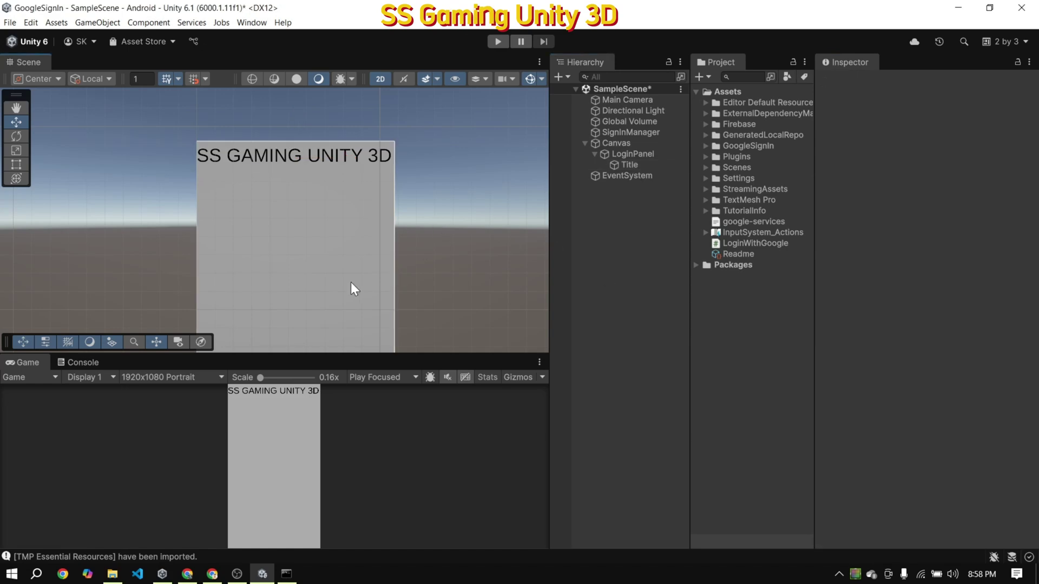
Add a legacy UI Button named Login under LoginPanel and scale it to about 8.55
scroll(352, 284, "down", 2)
left_click_drag(336, 355, 346, 375)
left_click(629, 164)
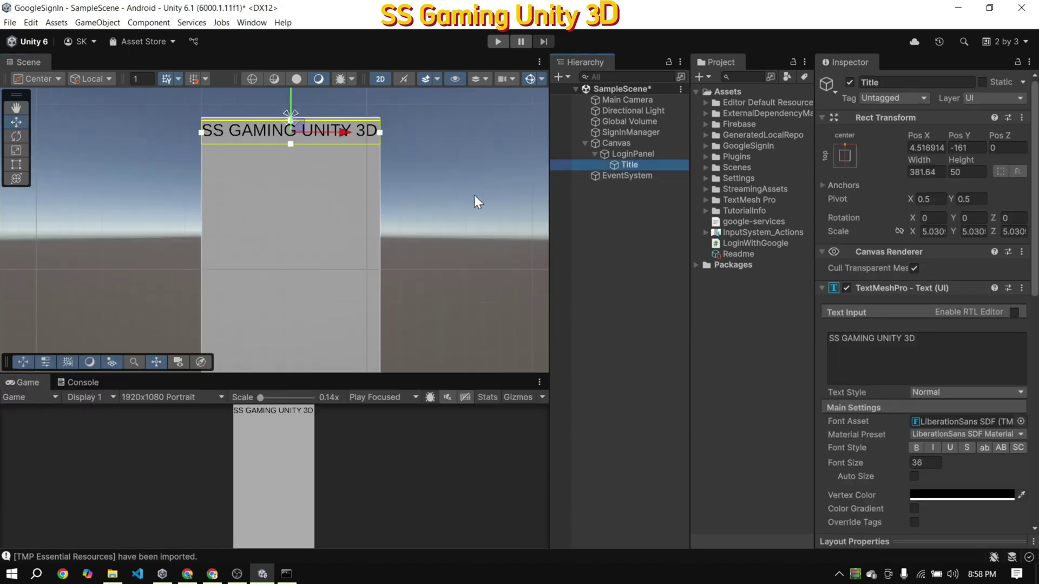
right_click(605, 155)
mouse_move(644, 400)
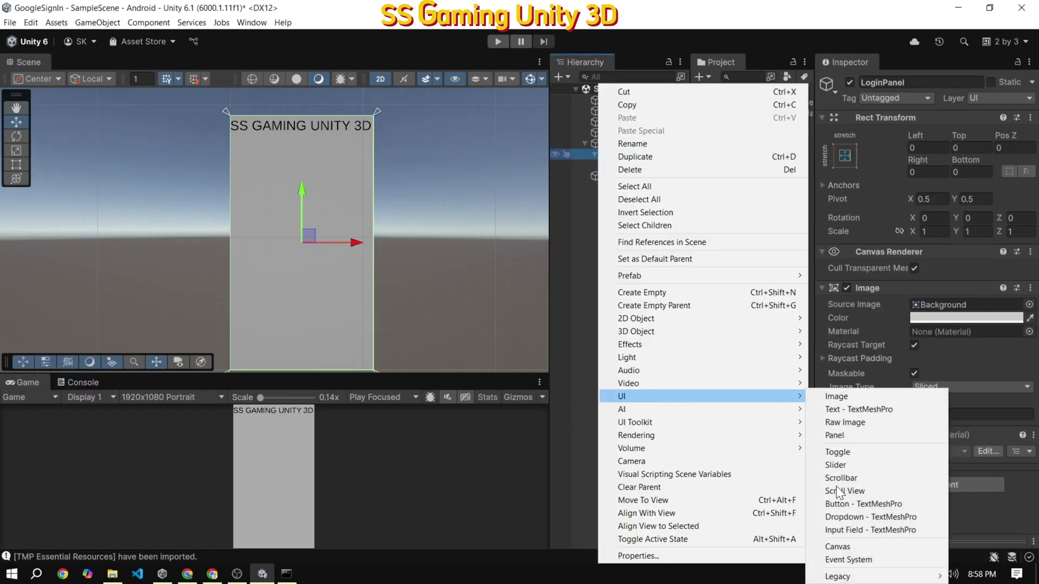
mouse_move(892, 573)
left_click(974, 550)
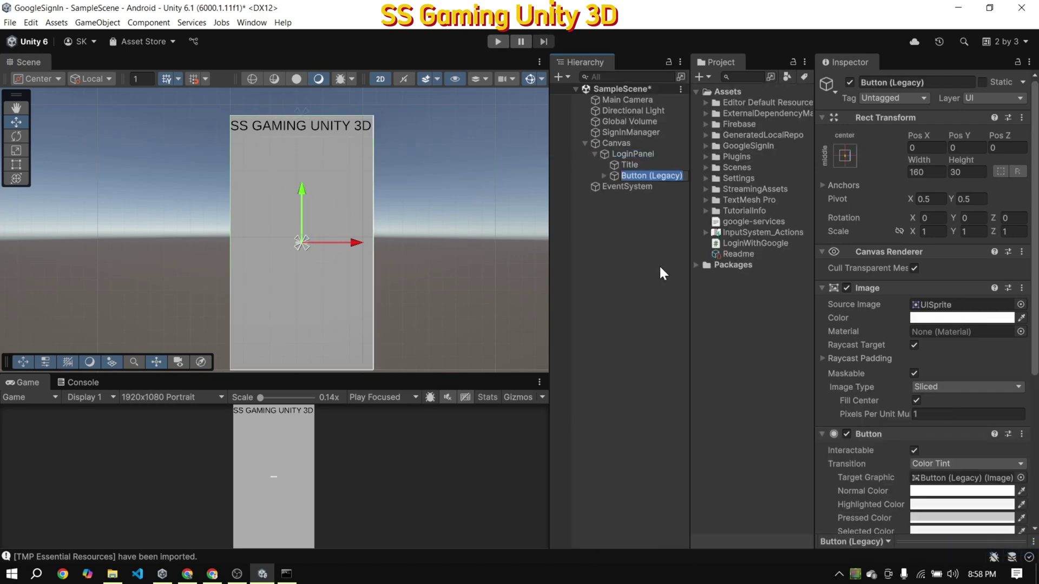
type("Login")
key("Return")
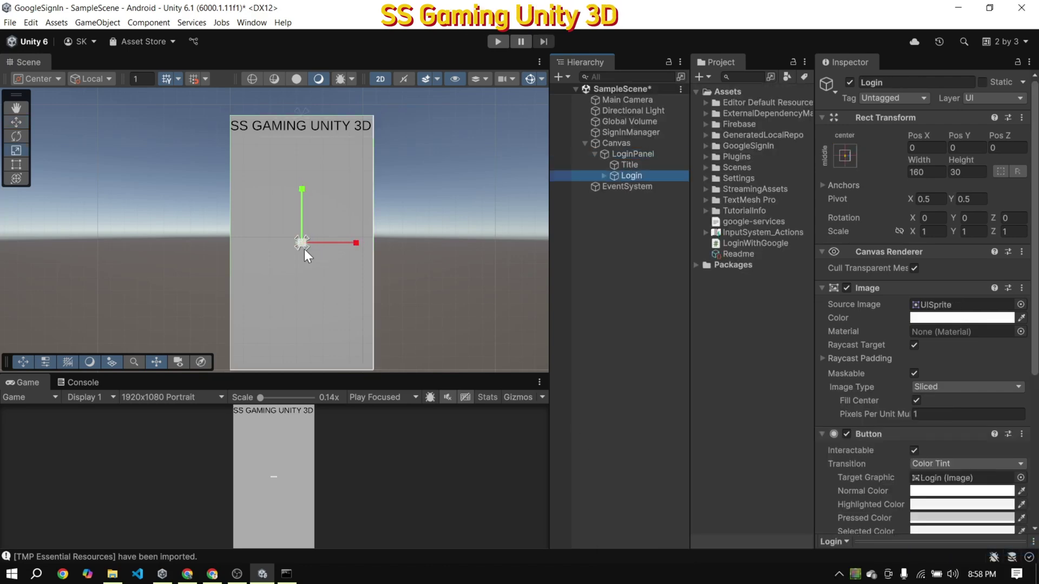
left_click_drag(303, 244, 910, 275)
Set the Login button's label text to "Login" with font size 23 and bold style
left_click(604, 175)
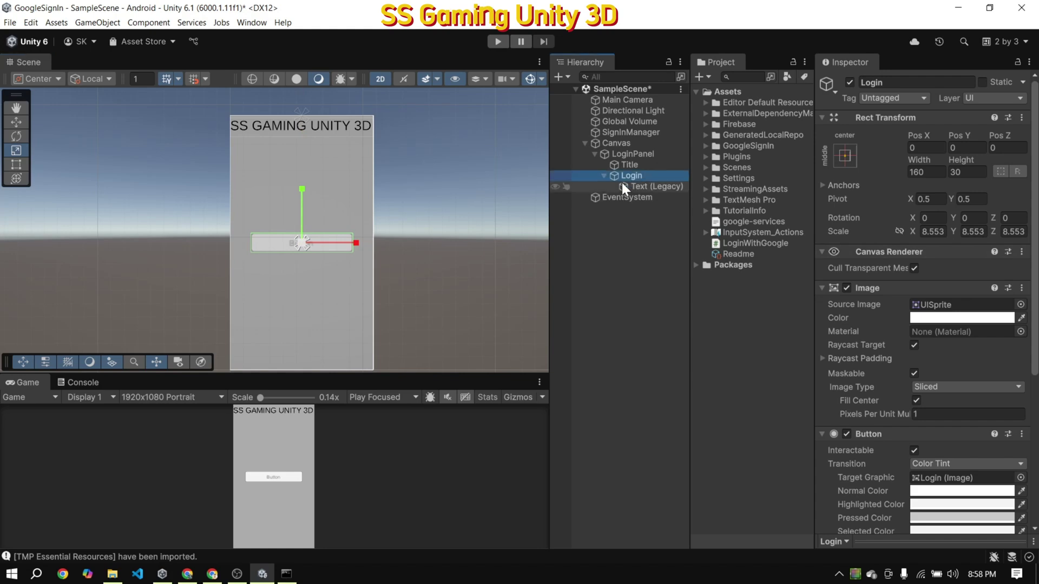
left_click(624, 186)
left_click(894, 325)
type("Login")
scroll(896, 325, "down", 3)
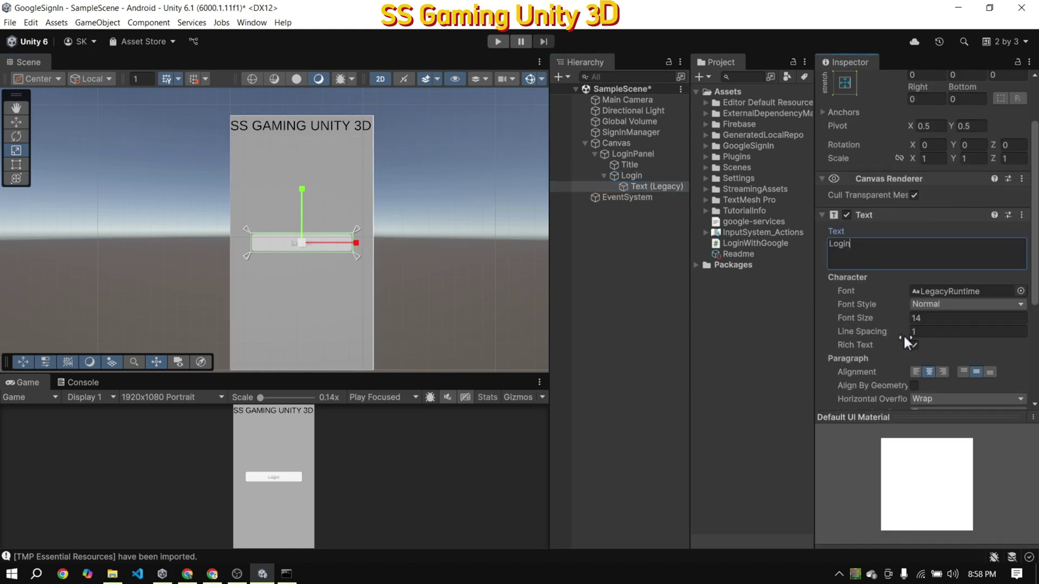
left_click(898, 318)
type("26")
key("BackSpace")
type("3")
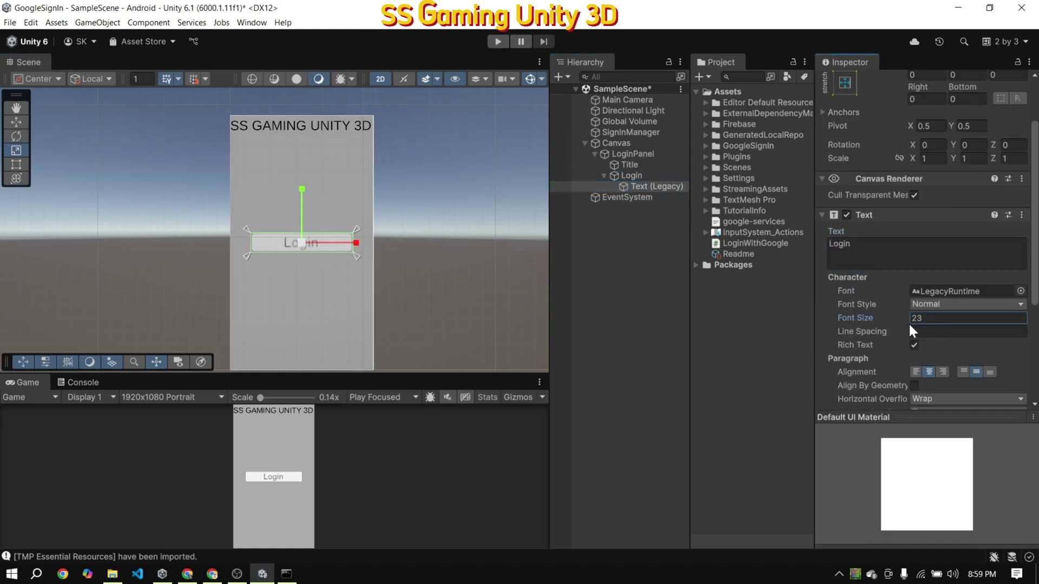
left_click(930, 305)
left_click(936, 330)
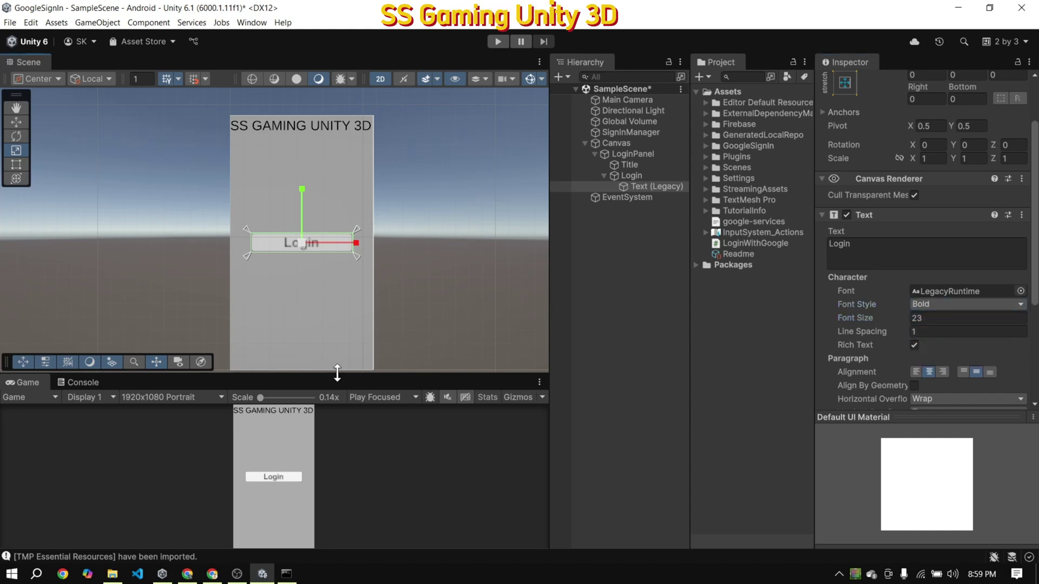
Duplicate LoginPanel under the Canvas and name the copy UserInfo
left_click_drag(336, 373, 340, 186)
left_click(604, 175)
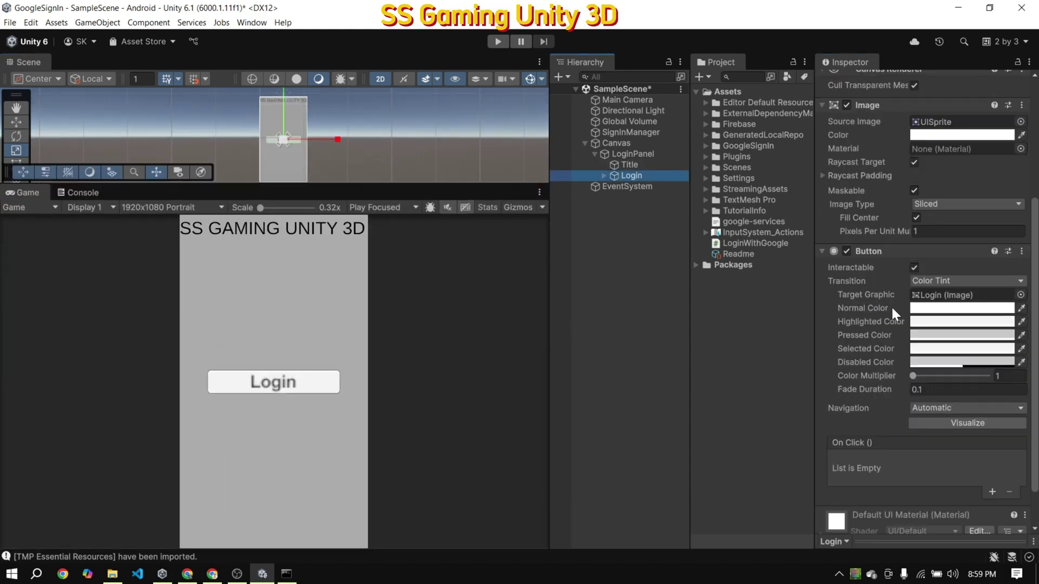
left_click(612, 155)
key("ctrl+d")
key("F2")
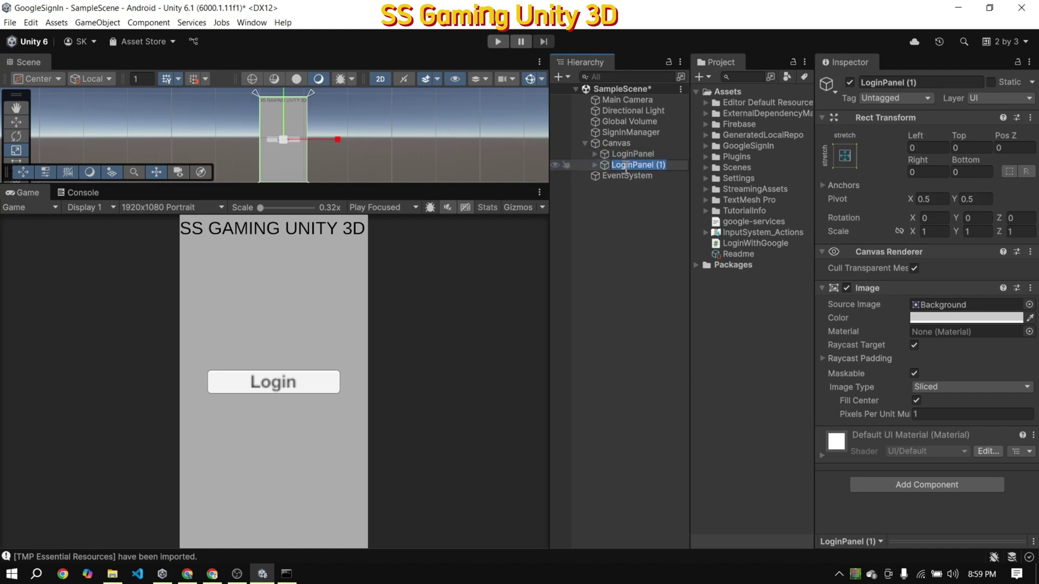
type("Us")
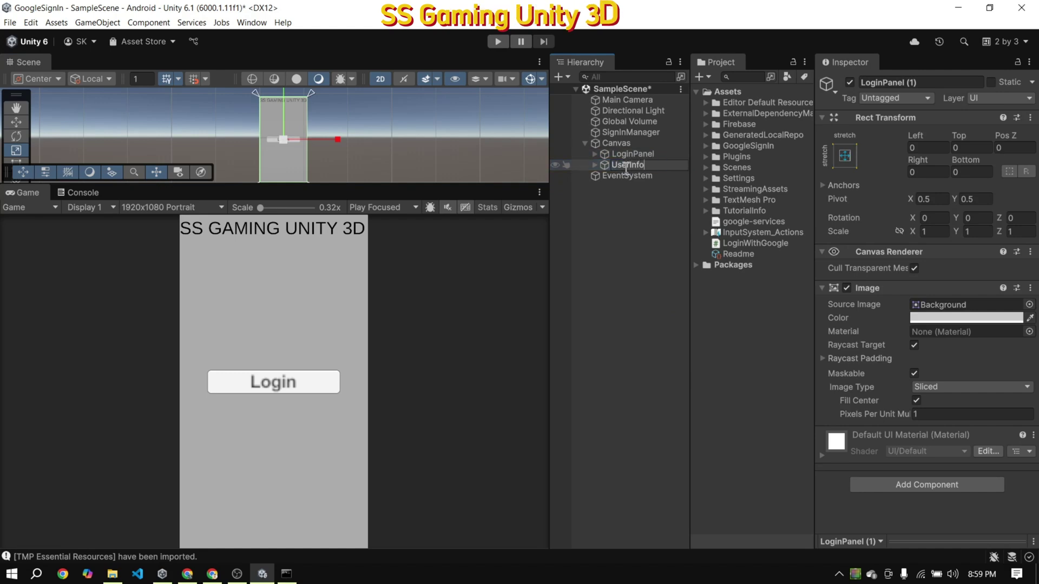
type("erInfo")
key("Return")
Delete the Login button from the UserInfo panel
key("Right")
left_click(621, 187)
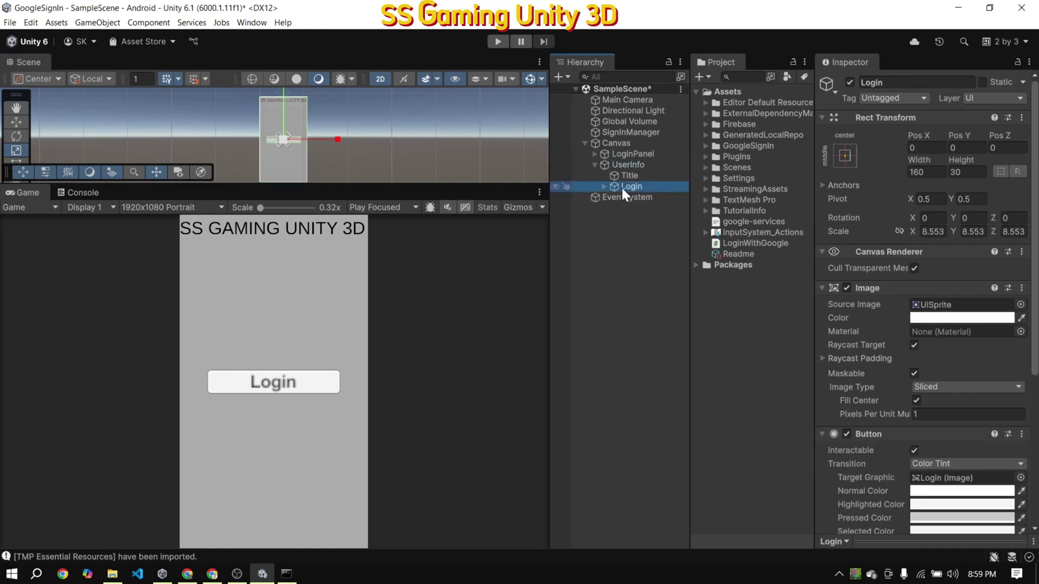
key("Delete")
Add a UI Image under UserInfo and name it Profile Image
right_click(619, 164)
mouse_move(760, 382)
left_click(865, 383)
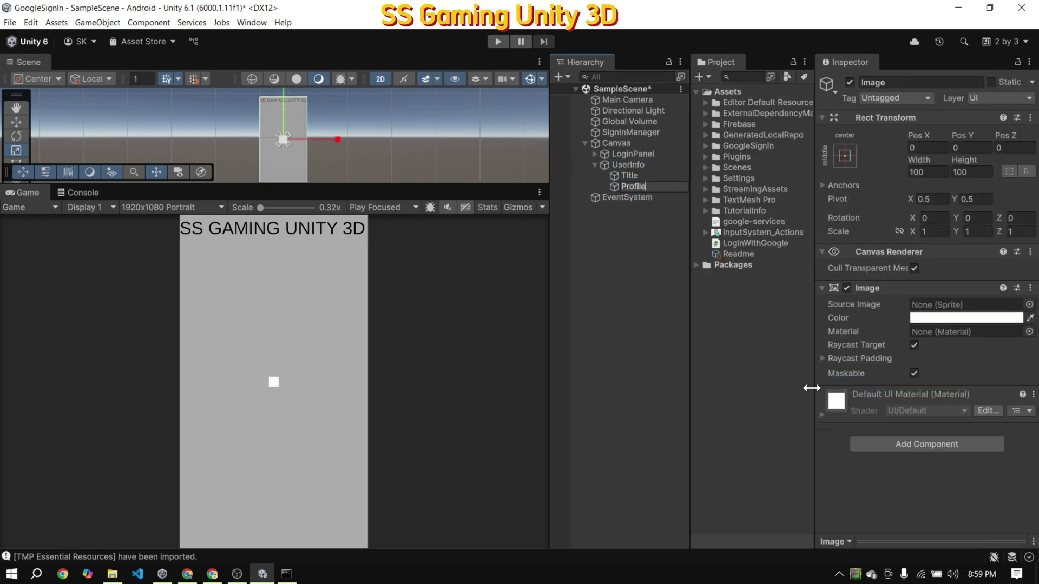
type("Profile Image")
key("Return")
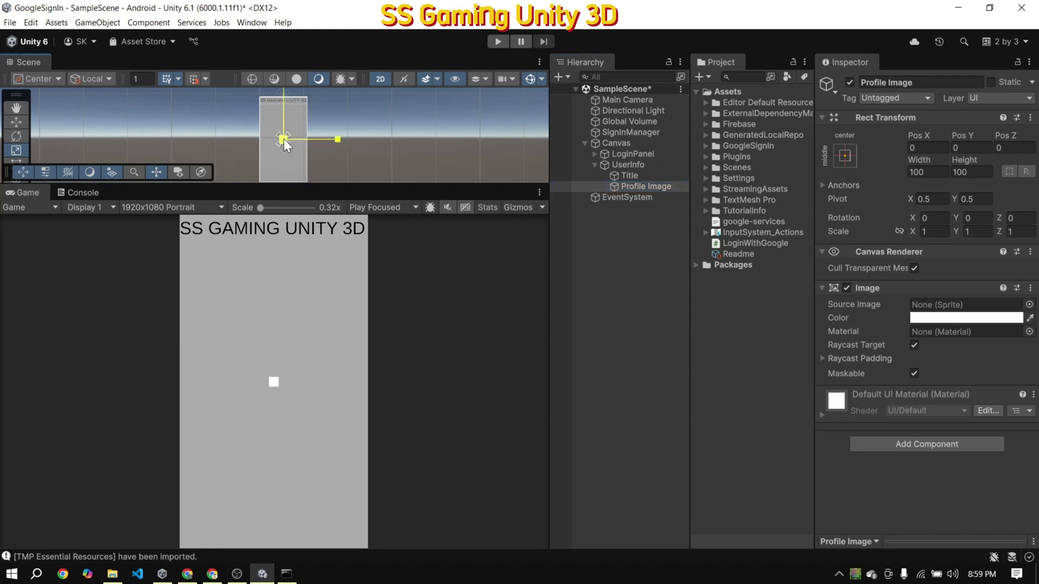
Scale Profile Image to about 4.26 and move it up to a Y position of about 830
mouse_move(283, 140)
left_mouse_down()
mouse_move(554, 158)
mouse_move(300, 144)
left_mouse_up()
key("w")
left_click_drag(286, 109, 286, 88)
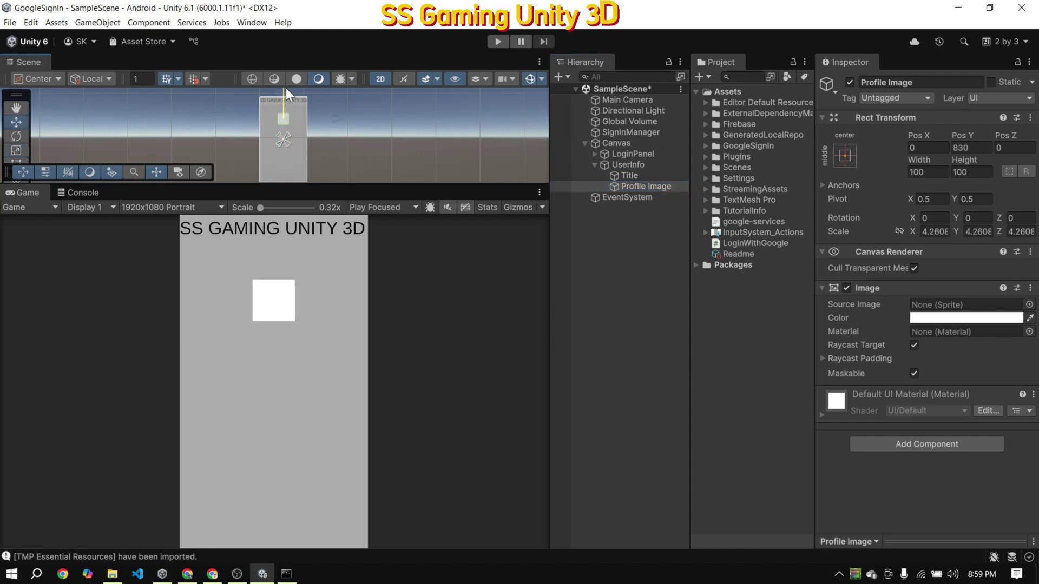
Duplicate UserInfo's Title as Name and move it below the profile image to a Y position of about -1537
left_click(617, 174)
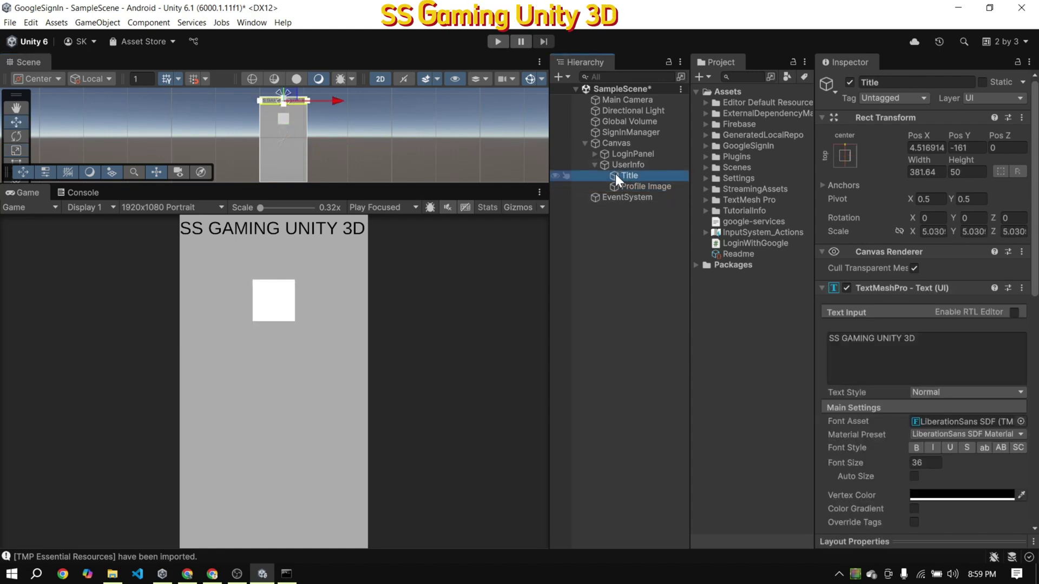
key("ctrl+d")
type("Name")
key("Return")
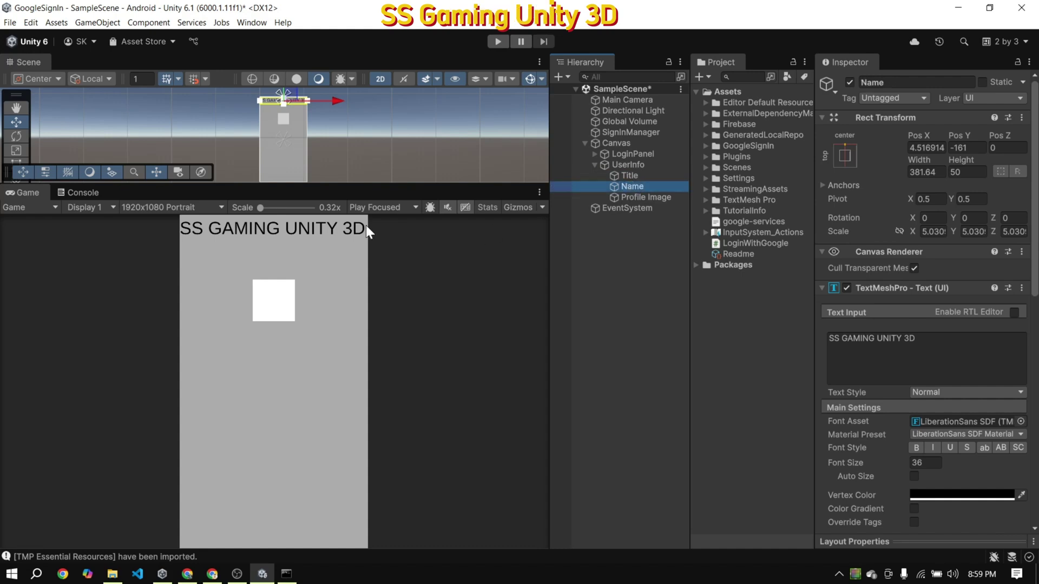
left_click_drag(284, 100, 300, 134)
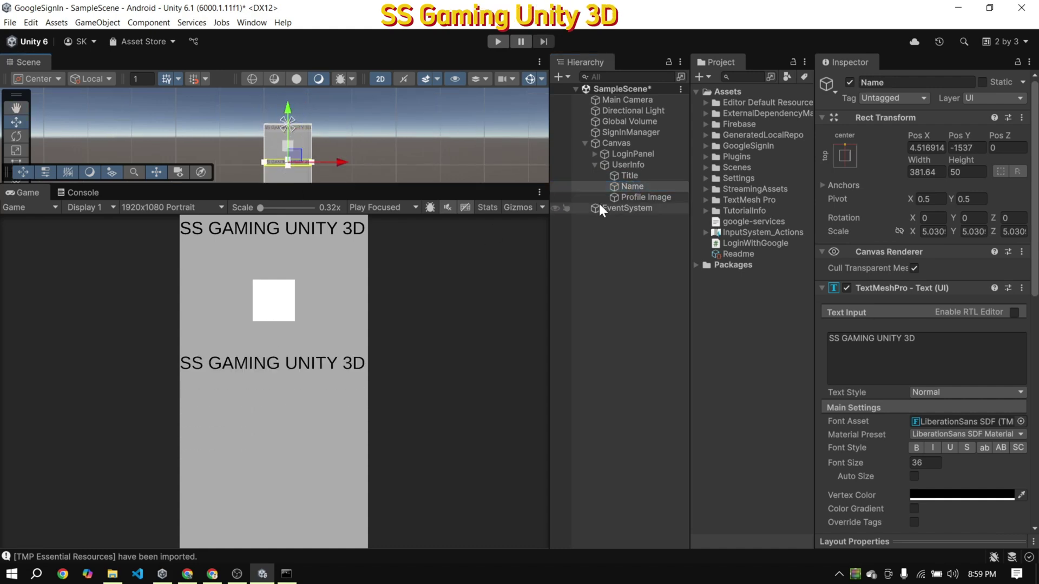
Set the Name object's text to "name......."
left_click(917, 346)
type("name.......")
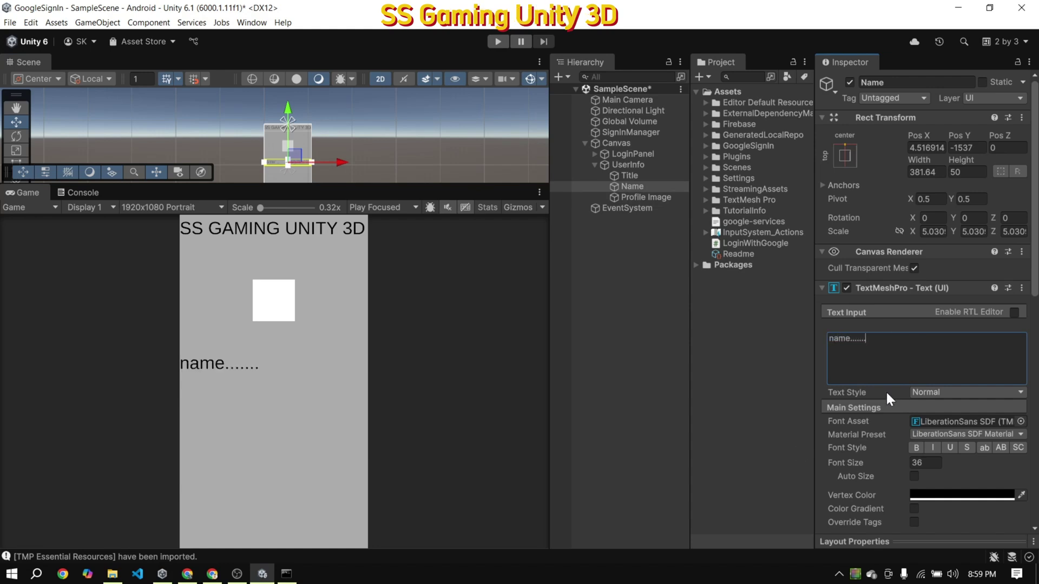
scroll(885, 391, "down", 3)
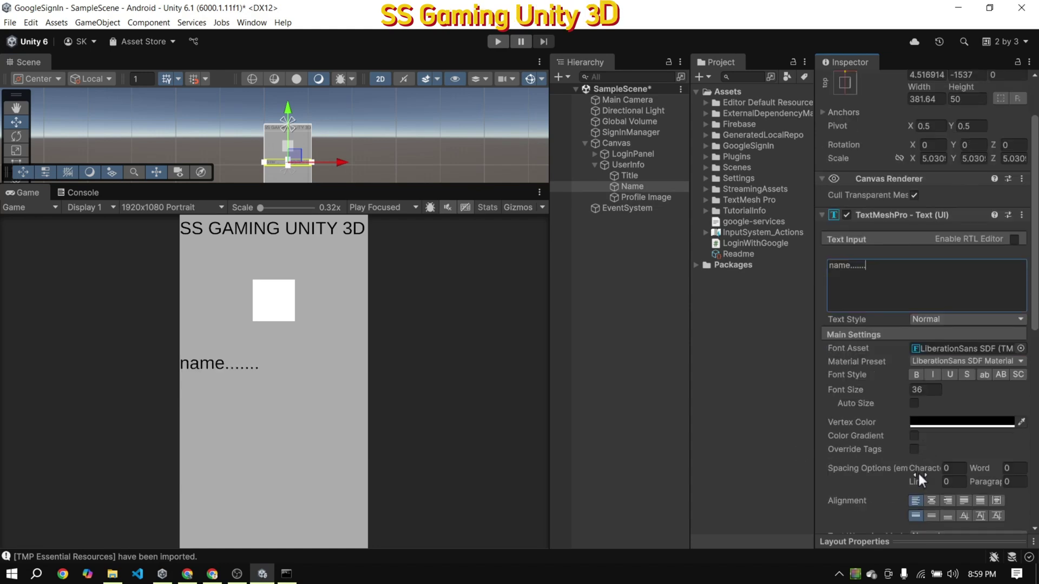
Center the Name text horizontally and vertically, and duplicate the object as Id
left_click(928, 501)
left_click(930, 516)
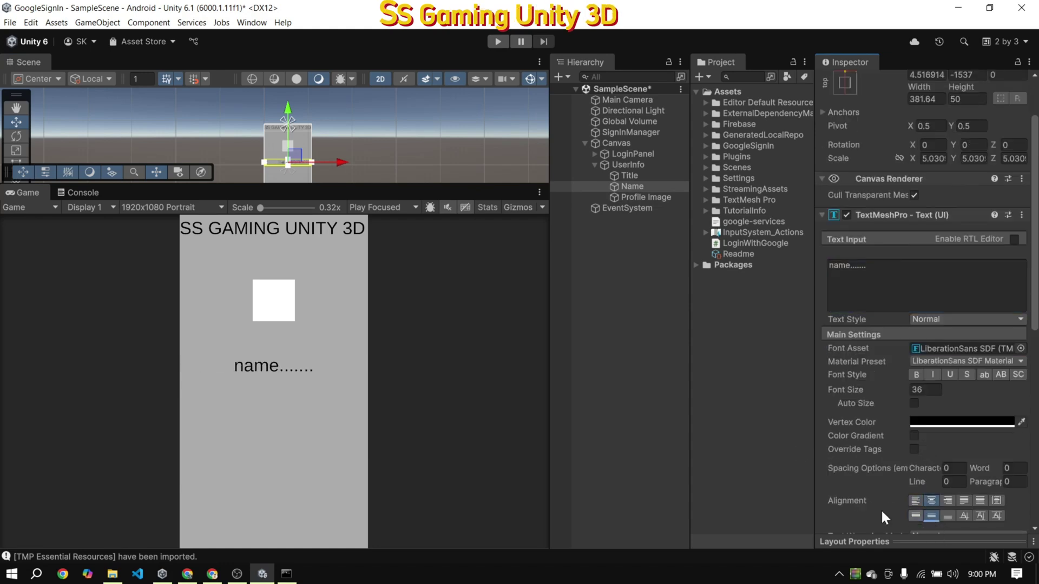
left_click(613, 187)
key("ctrl+d")
key("F2")
type("Id")
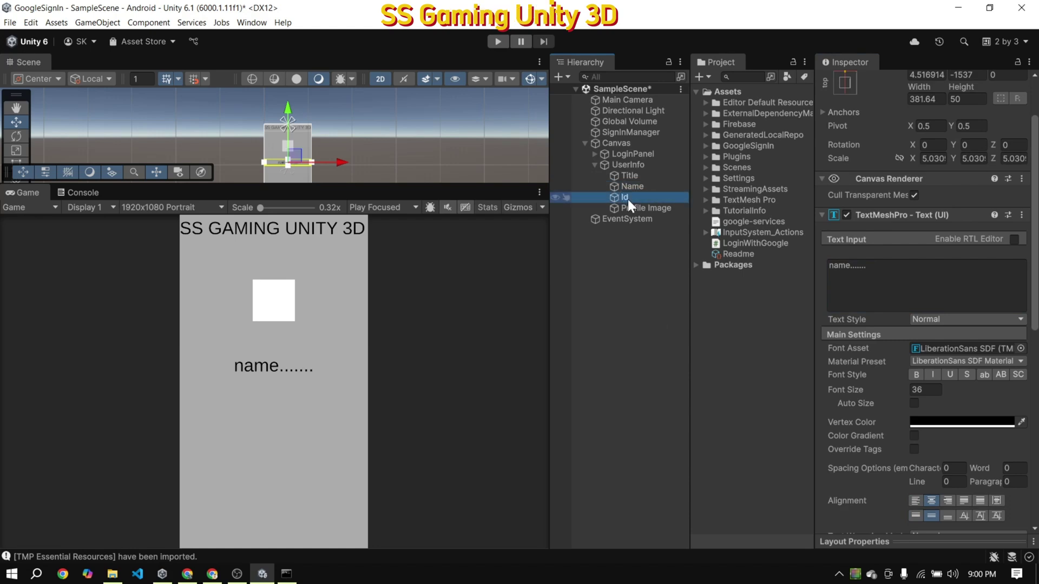
key("Return")
Set the Id object's text to "id......" and place it below the name with a middle-center anchor, at a Y position of about -201
left_click(853, 271)
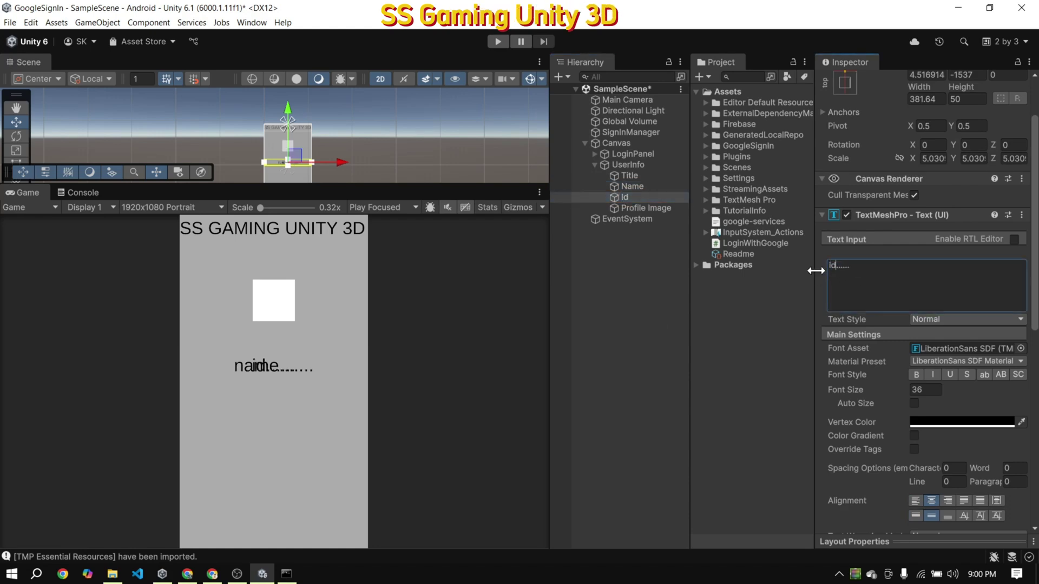
left_click_drag(288, 115, 289, 122)
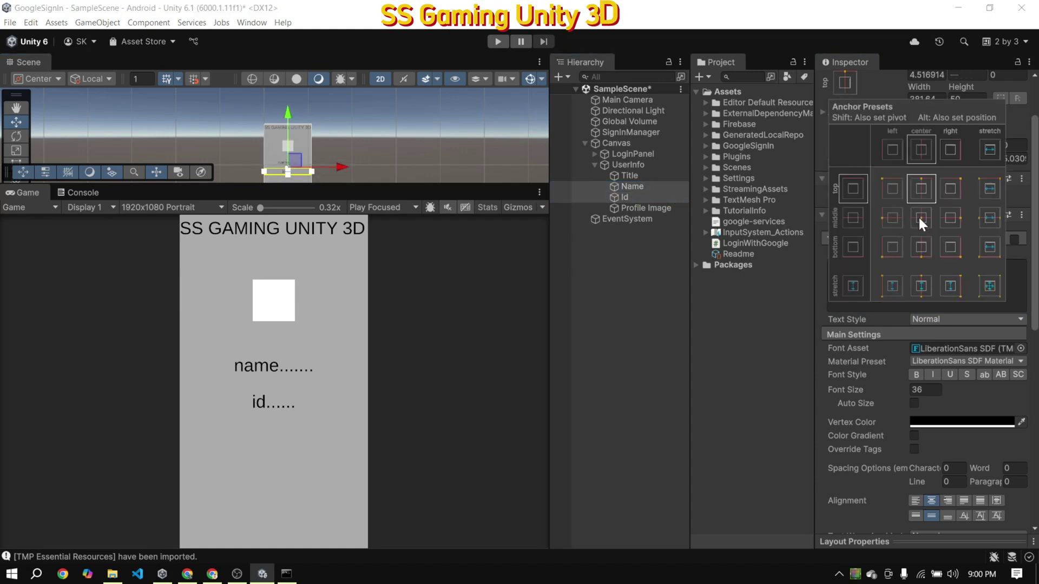
left_click(620, 198, "ctrl")
Duplicate Id as Email and set the copy's text to "Email......"
left_click(628, 198)
key("ctrl+d")
key("F2")
type("Em")
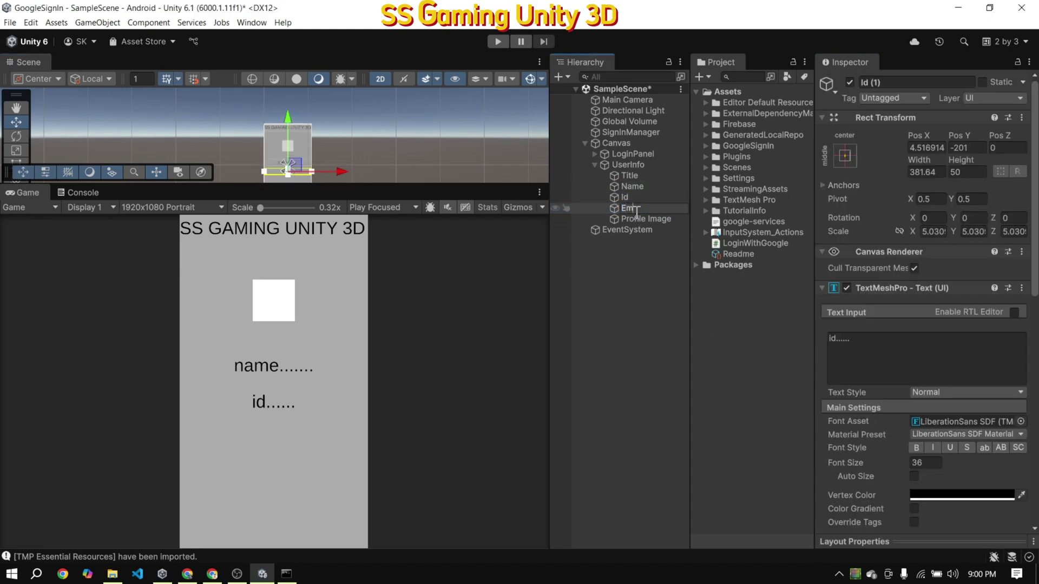
type("ail")
key("Return")
left_click(848, 339)
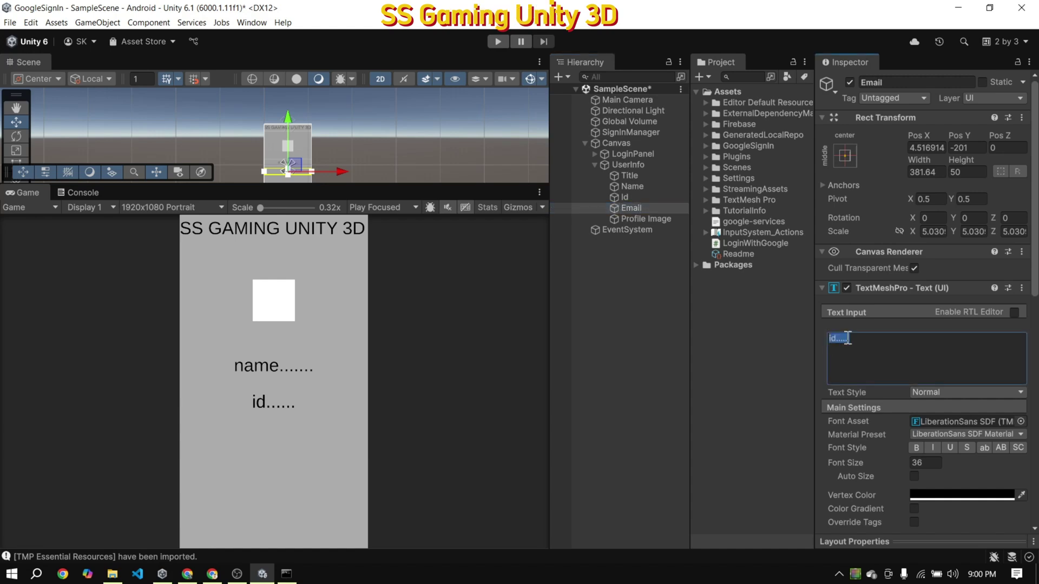
type("Email")
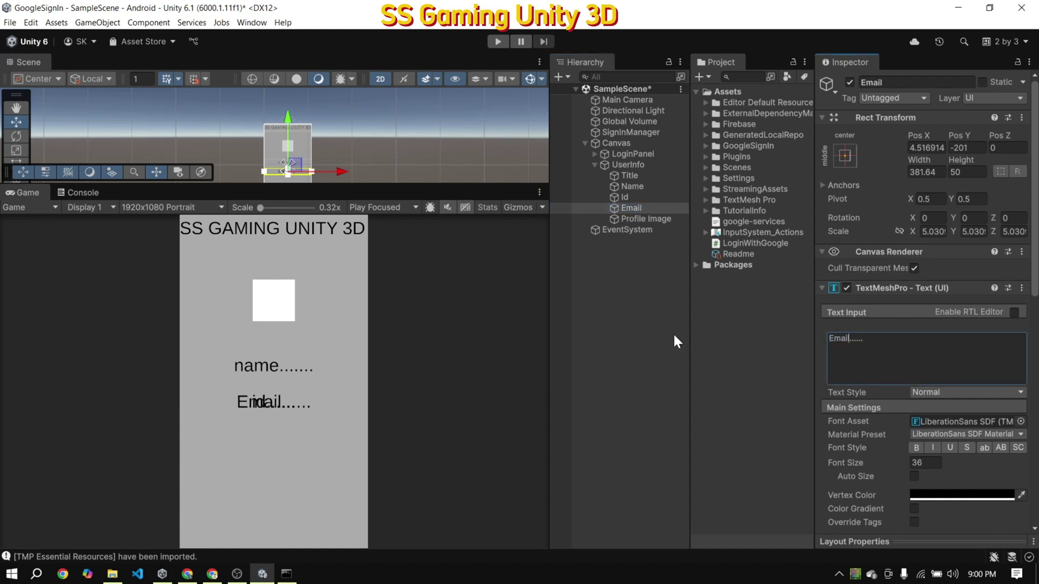
Move Email below the id text to a Y position of about -572 and save the scene
left_click(673, 332)
left_click(595, 165)
left_click(622, 165)
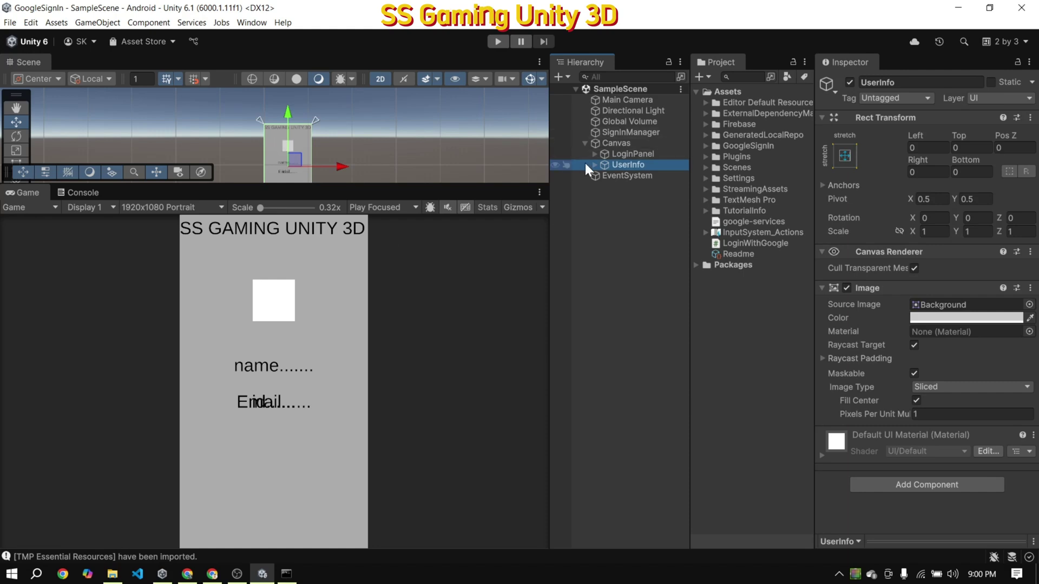
left_click(595, 164)
left_click(628, 208)
left_click_drag(288, 119, 287, 127)
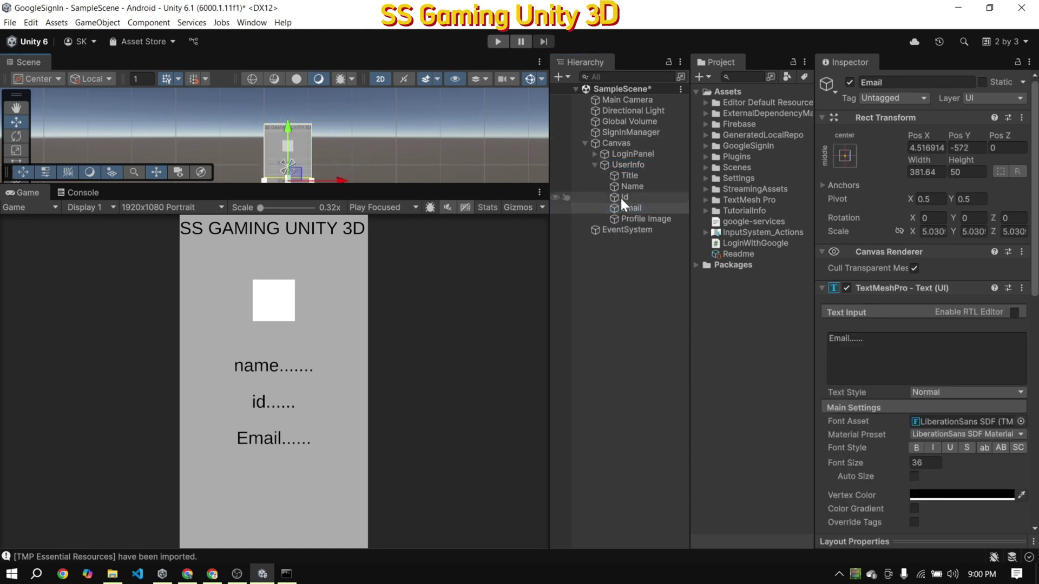
left_click(595, 164)
left_click(609, 164)
key("ctrl+s")
Assign UserInfo's Name, Email and Profile Image to SignInManager's Username, User Email and User Profile Pic references
left_click(617, 132)
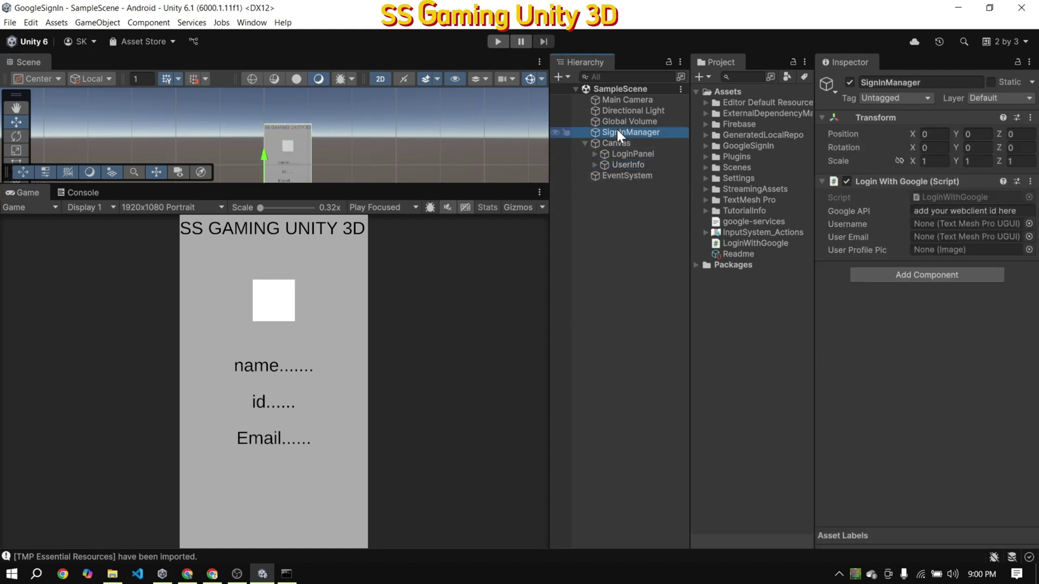
left_click_drag(815, 250, 720, 252)
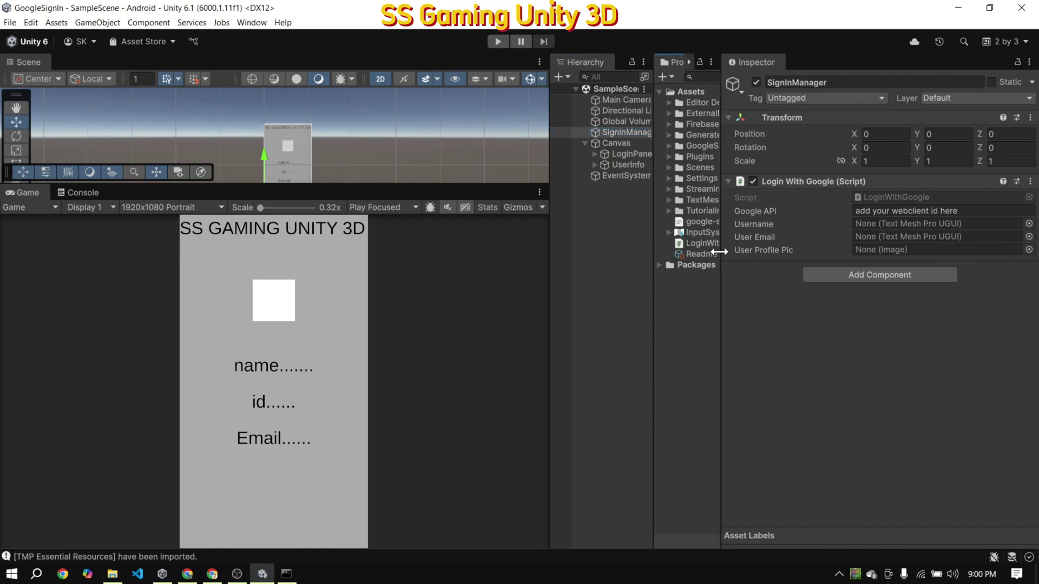
left_click_drag(550, 246, 455, 233)
left_click(500, 165)
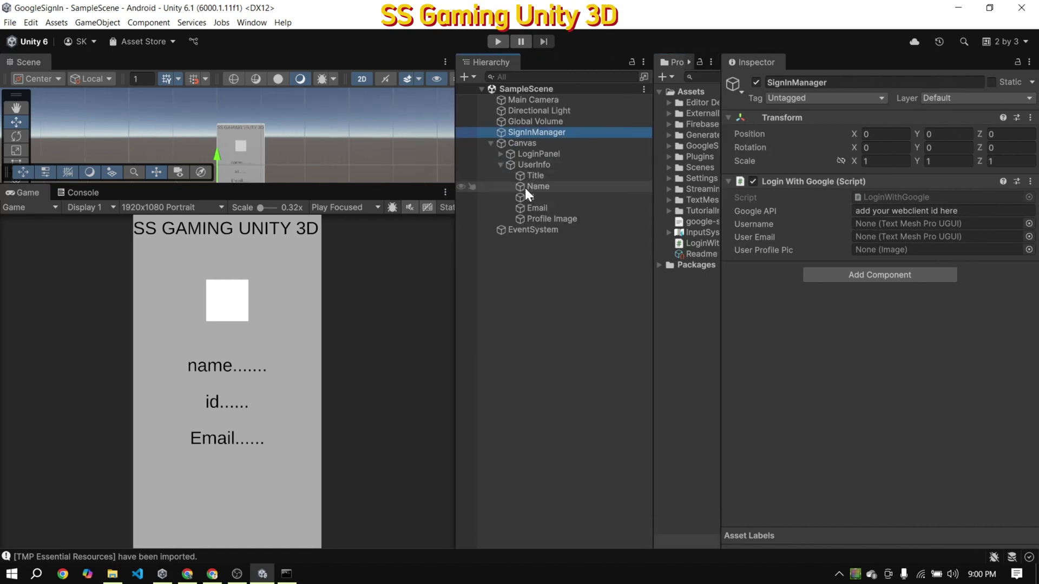
left_click_drag(524, 188, 914, 224)
left_click_drag(524, 205, 912, 250)
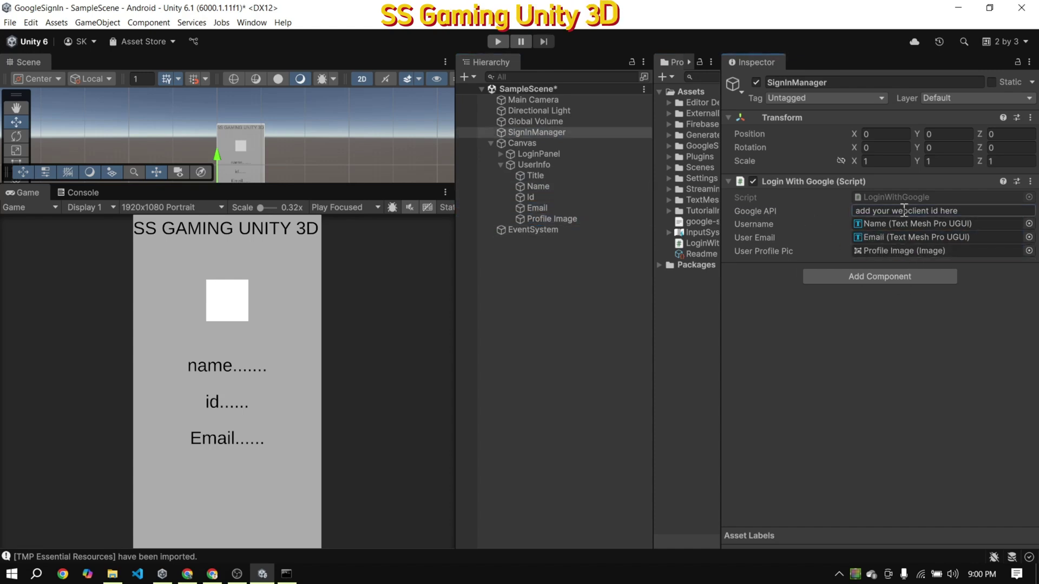
Clear SignInManager's Google API value and open the LoginWithGoogle script in Visual Studio Code, trusting the folder's authors
left_click(904, 210)
key("BackSpace")
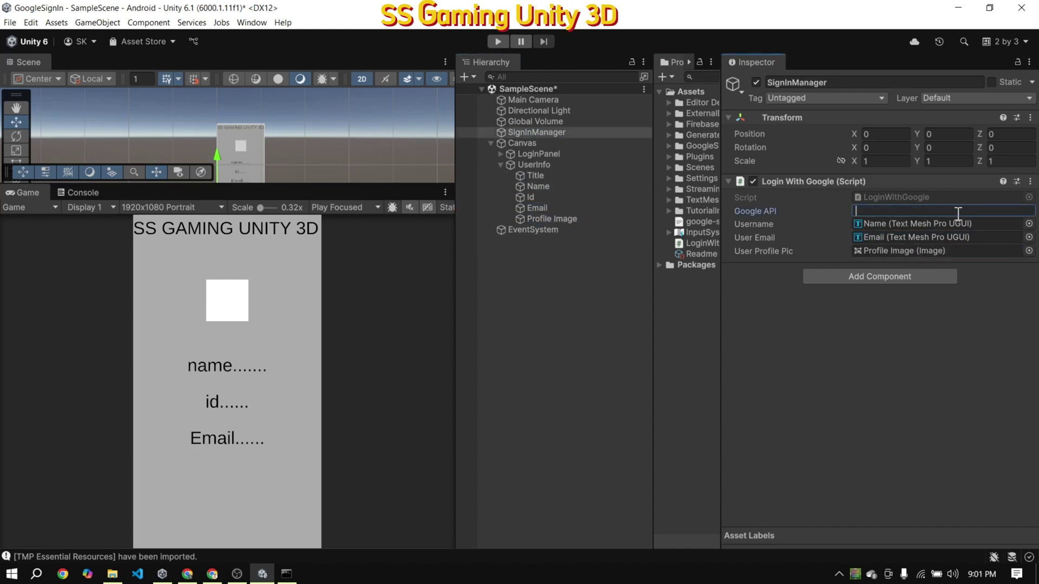
double_click(937, 197)
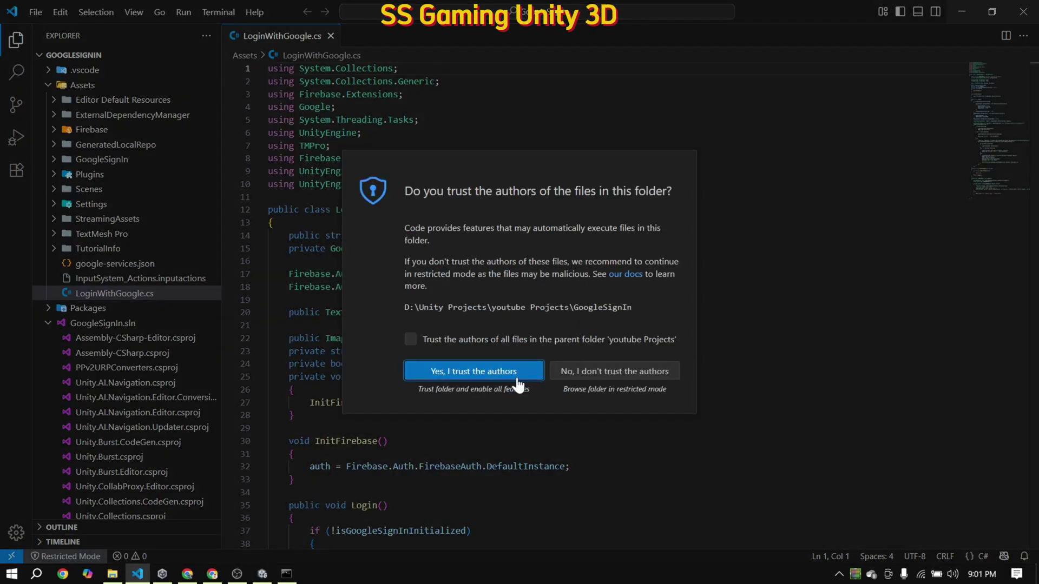
left_click(473, 371)
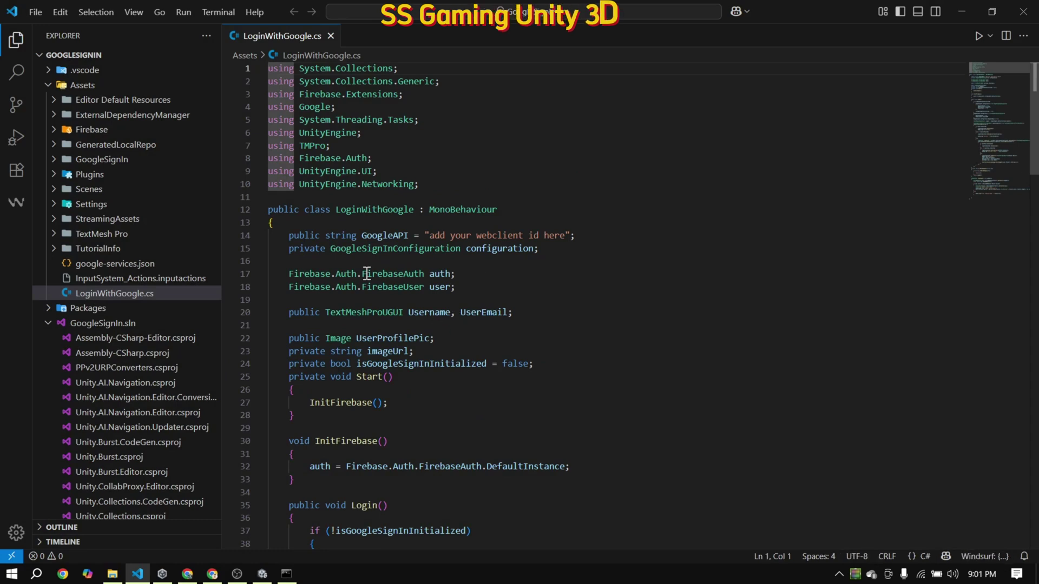
Change the GoogleAPI string's access modifier from public to private and save the script
double_click(306, 236)
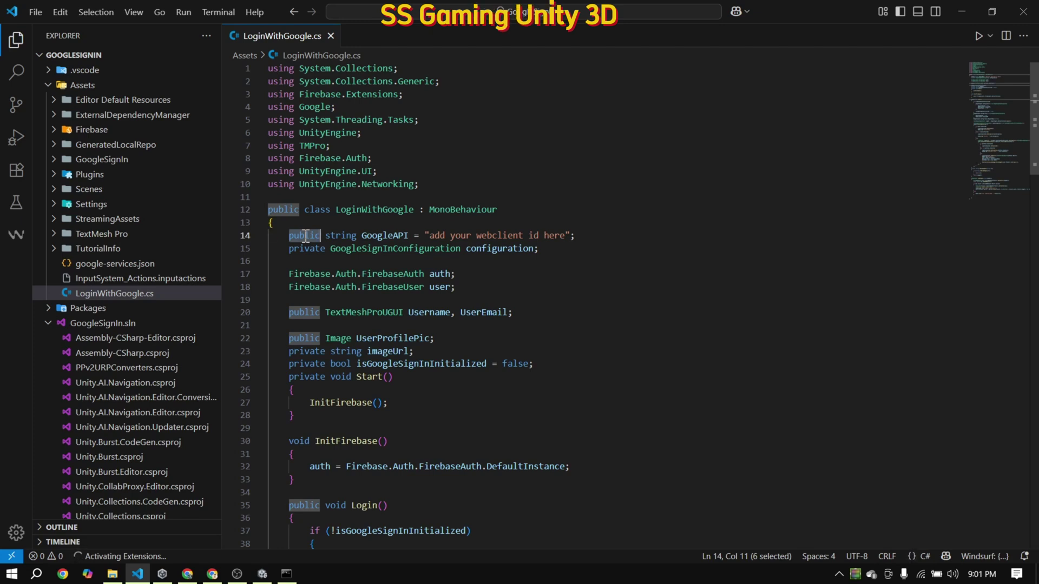
type("Pri")
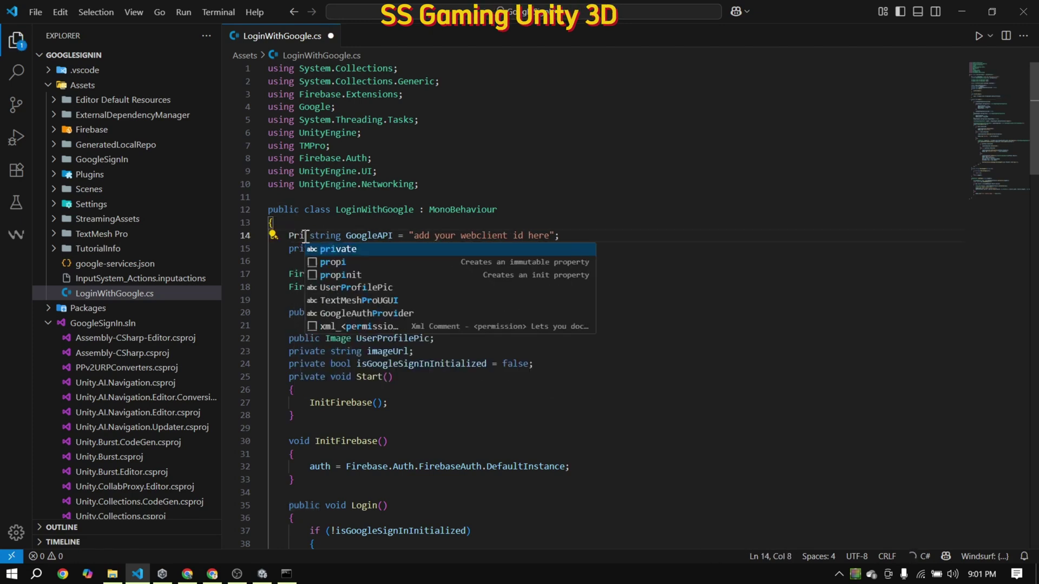
key("Tab")
key("ctrl+s")
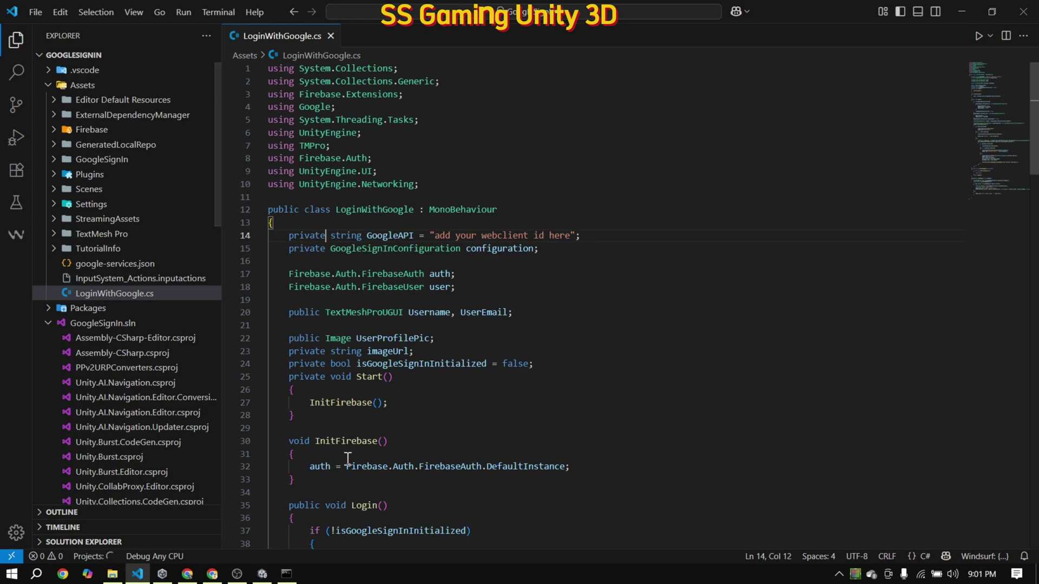
Switch to the Firebase console and copy the web client ID from the Google sign-in provider's Web SDK configuration
left_click(187, 574)
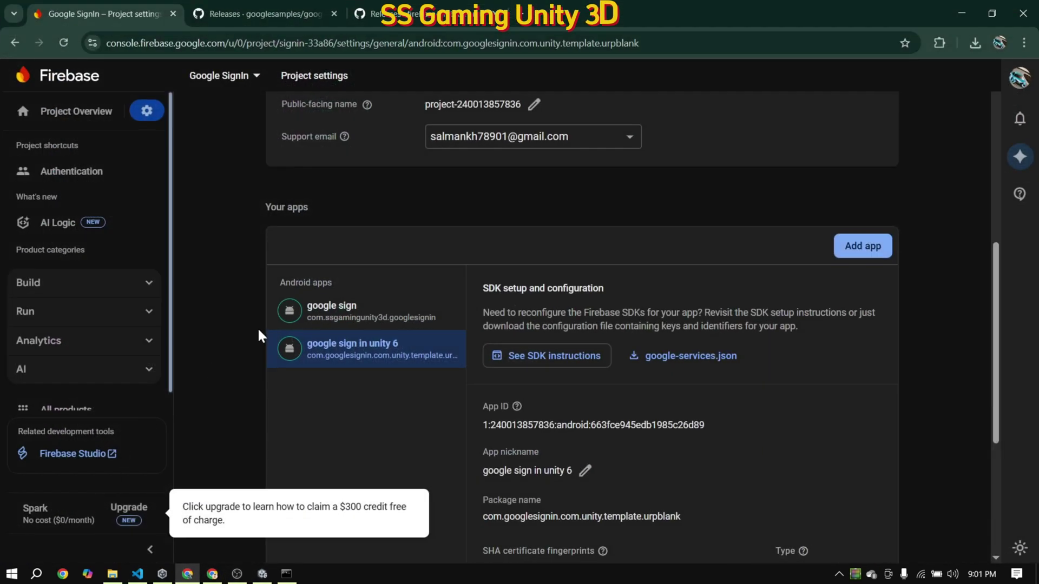
left_click(114, 176)
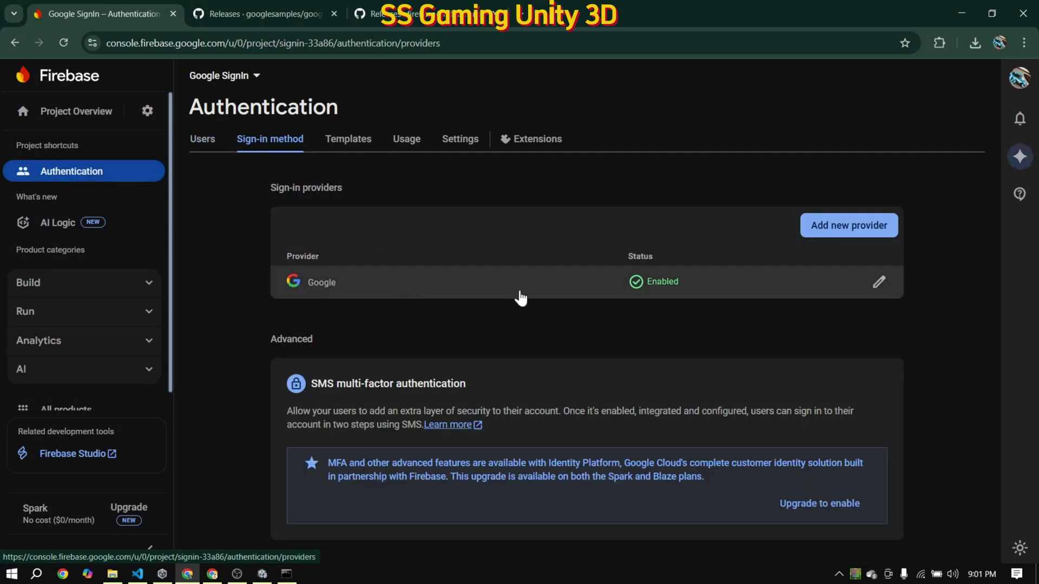
left_click(878, 281)
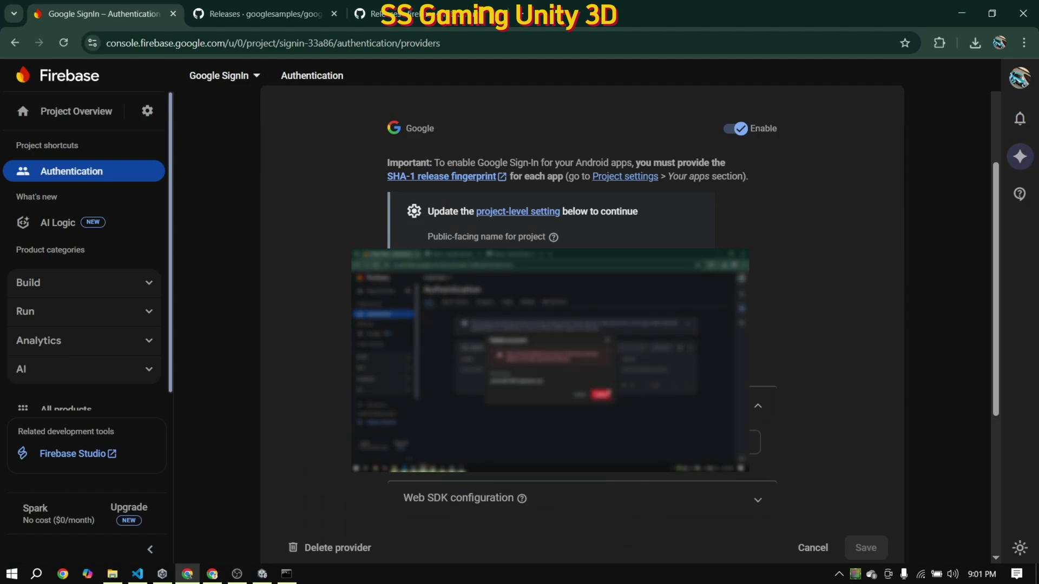
left_click(427, 499)
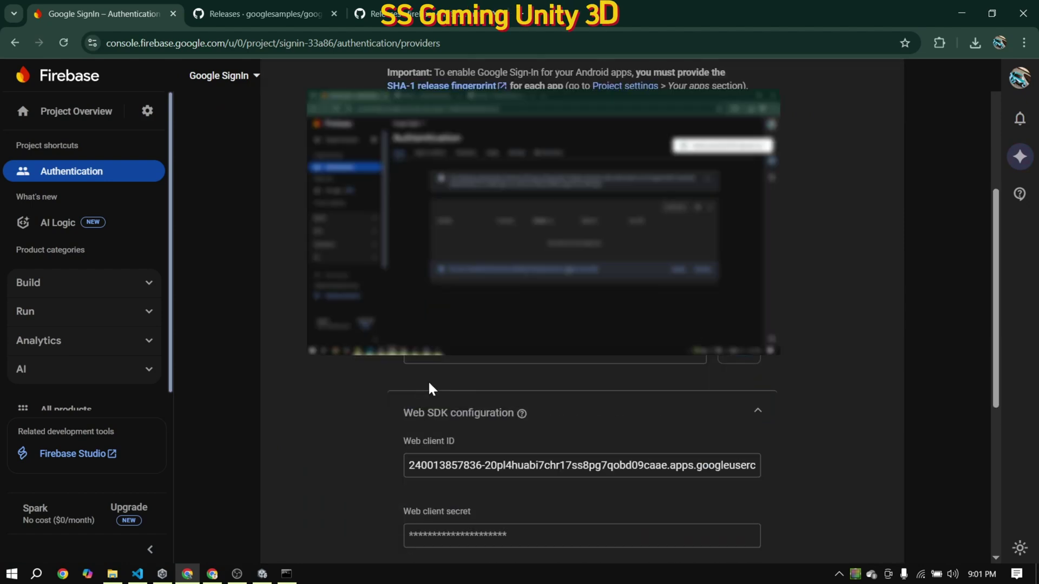
left_click(456, 375)
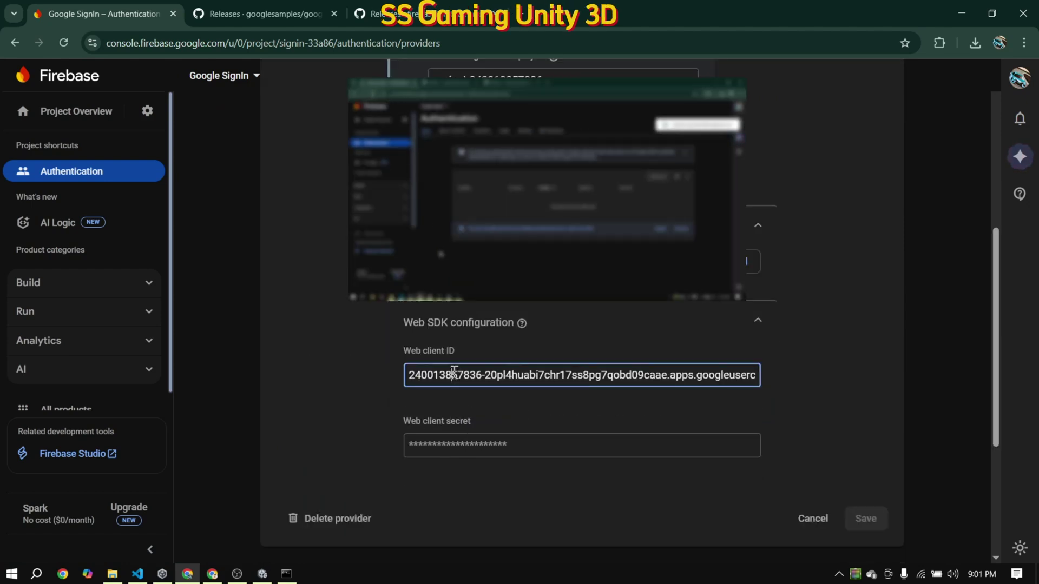
triple_click(454, 373)
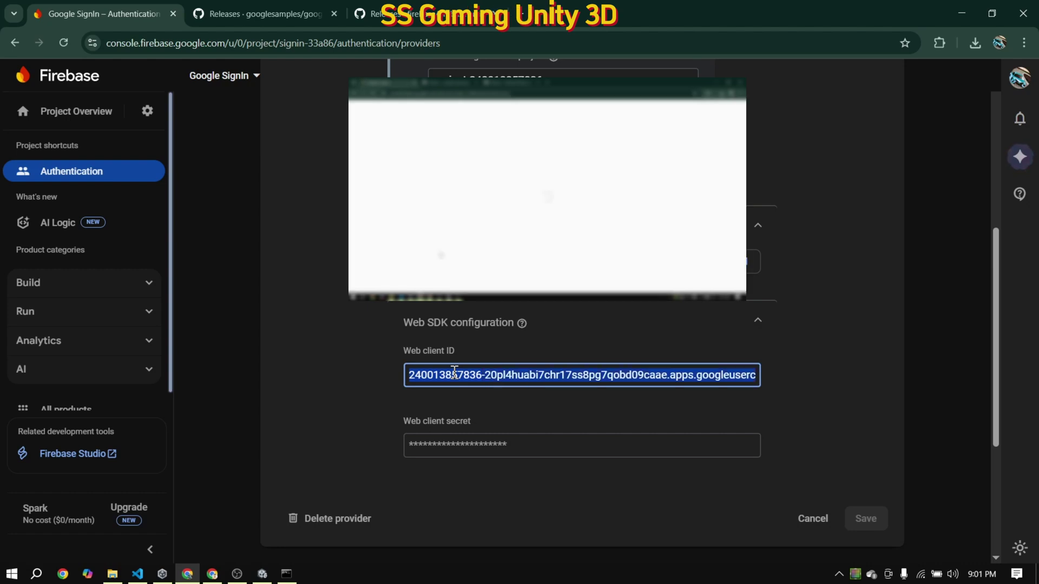
Switch to Visual Studio Code and replace the GoogleAPI placeholder string with the copied web client ID
left_click(137, 574)
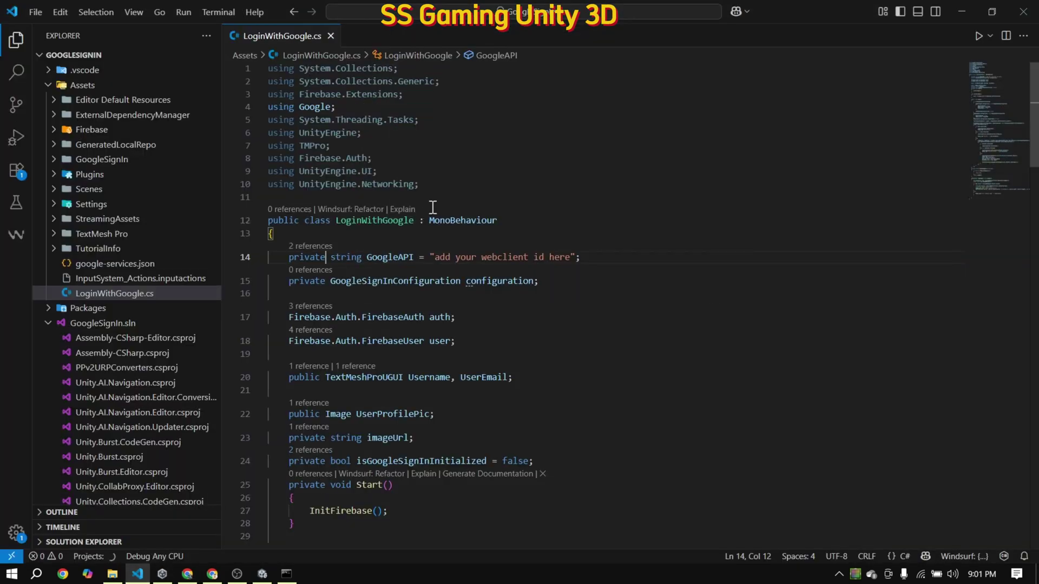
left_click_drag(436, 259, 569, 259)
key("ctrl+v")
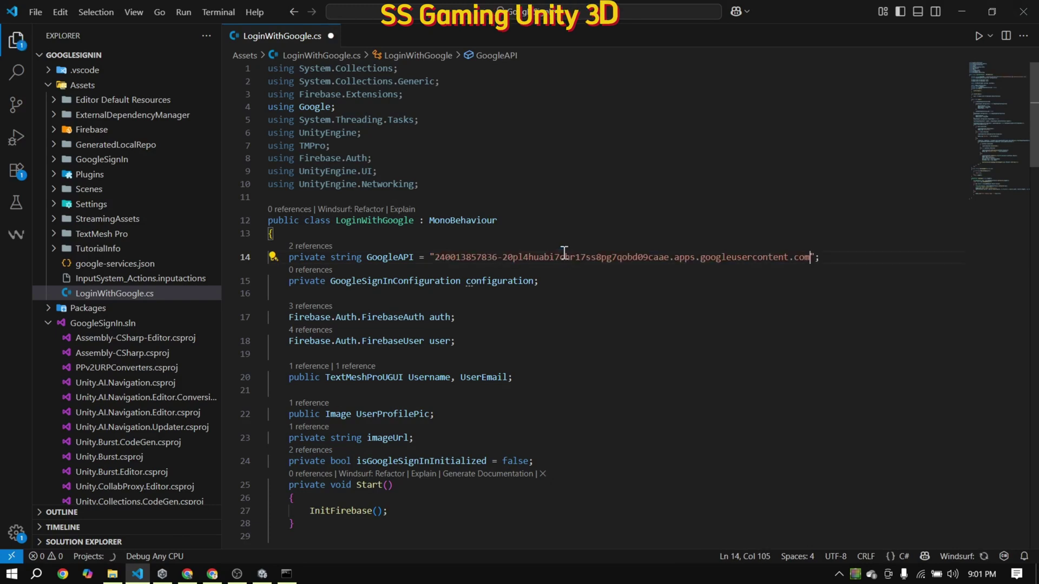
left_click(690, 311)
left_click(934, 266)
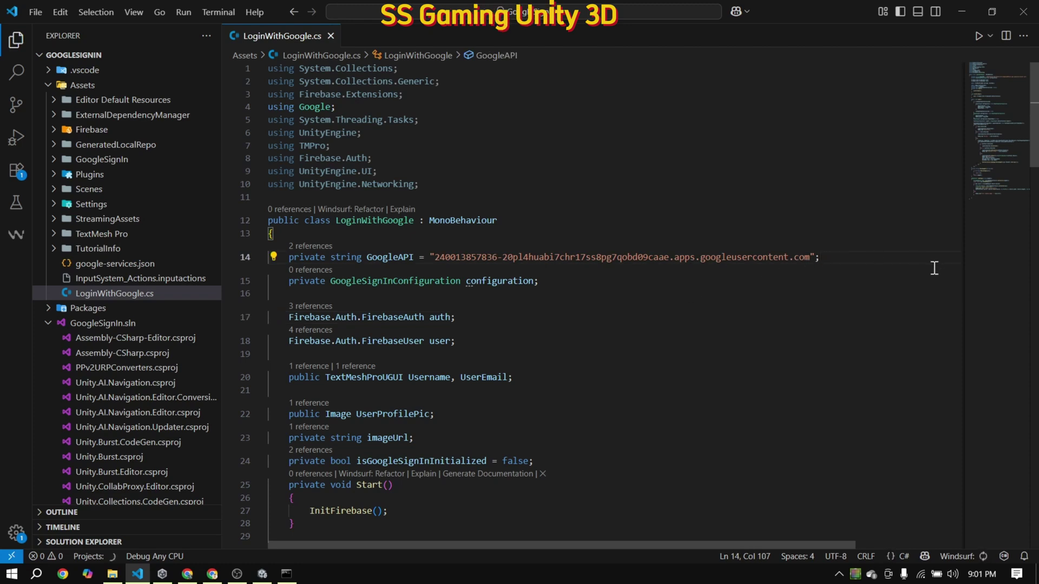
Append the suggested "// Replace with your actual" comment to the GoogleAPI line and save the script
type("//")
key("Tab")
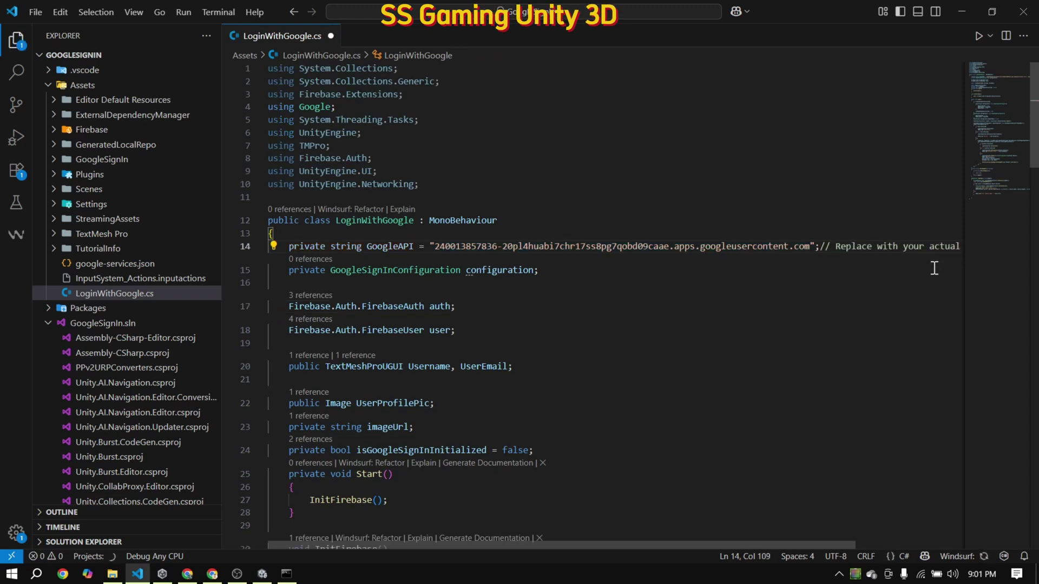
key("ctrl+s")
Examine the LoginWithGoogle script's Firebase initialization, Login method and the code that handles a successful sign-in
scroll(523, 342, "down", 2)
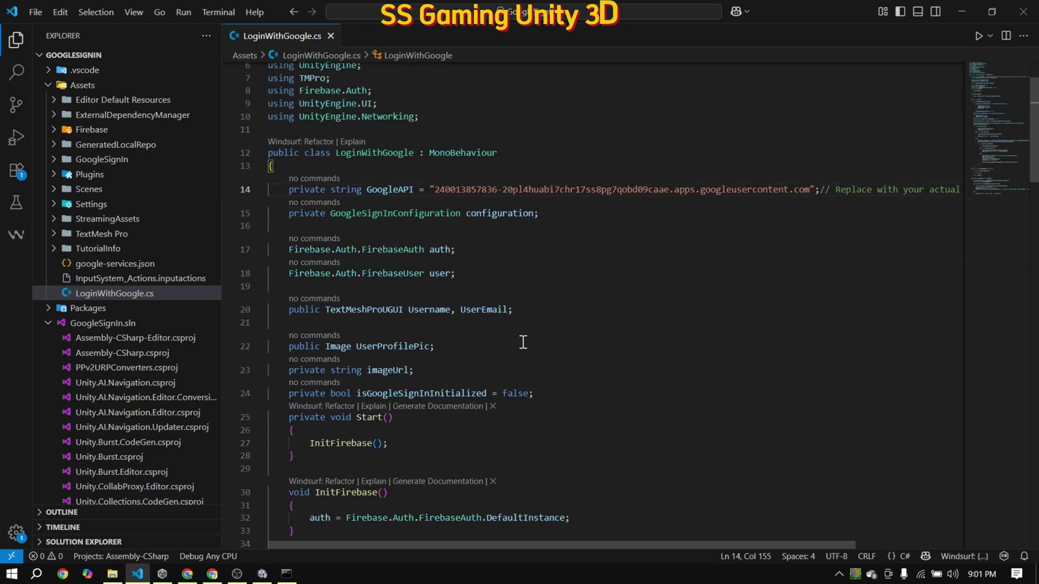
scroll(542, 381, "down", 8)
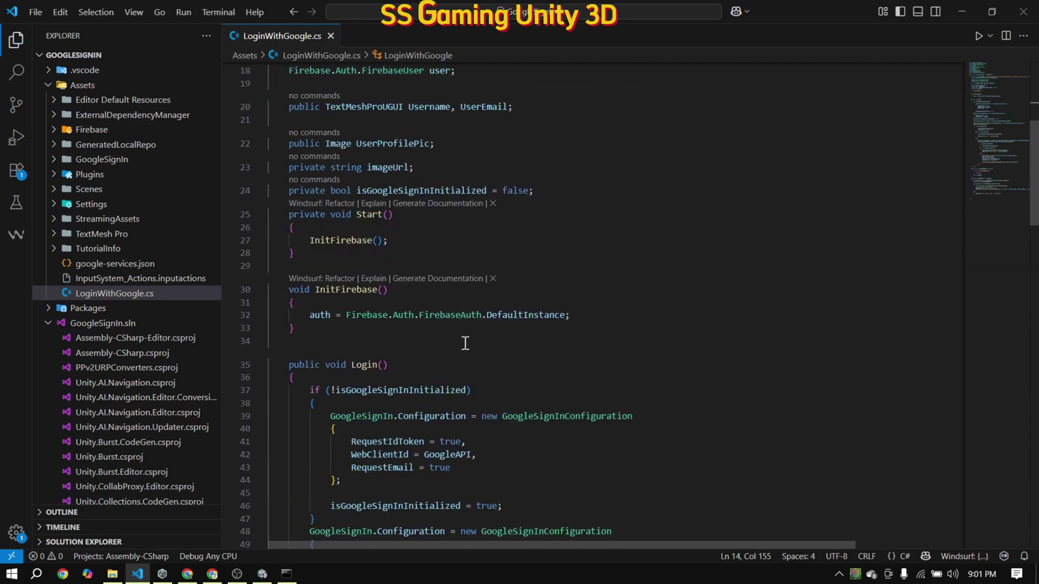
scroll(461, 341, "down", 3)
scroll(461, 341, "down", 12)
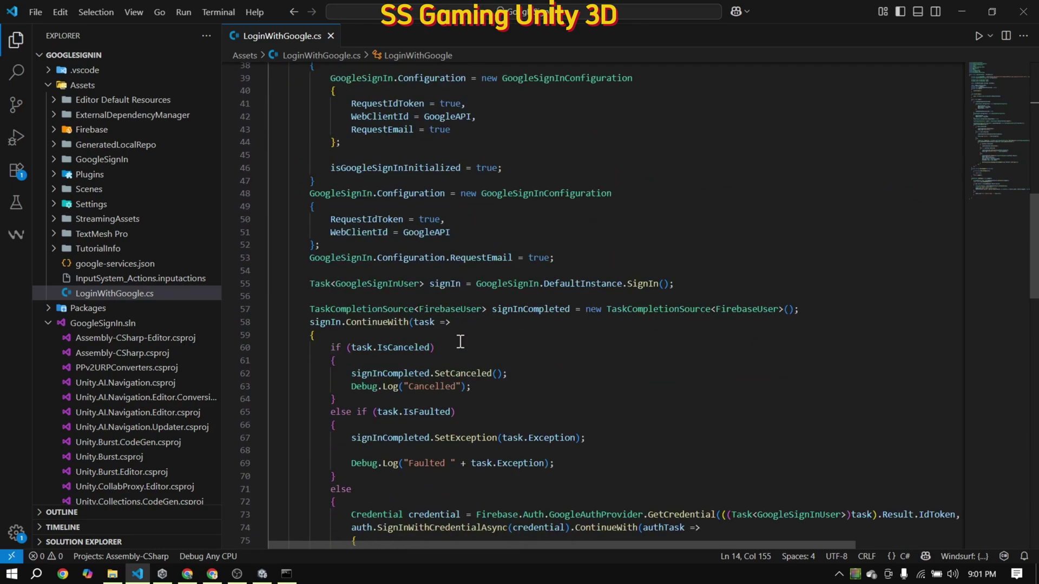
scroll(460, 341, "down", 2)
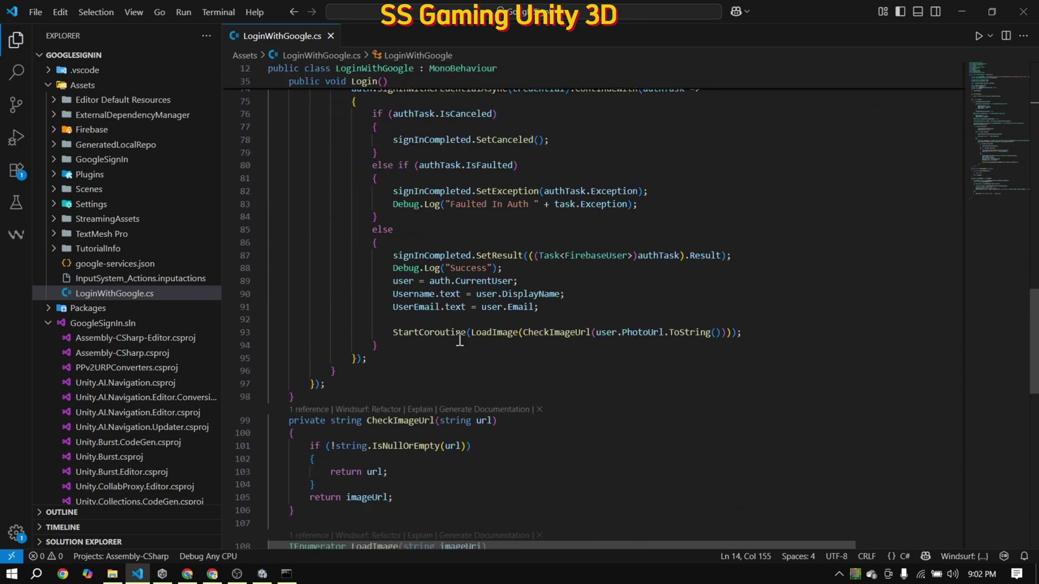
left_click(524, 272)
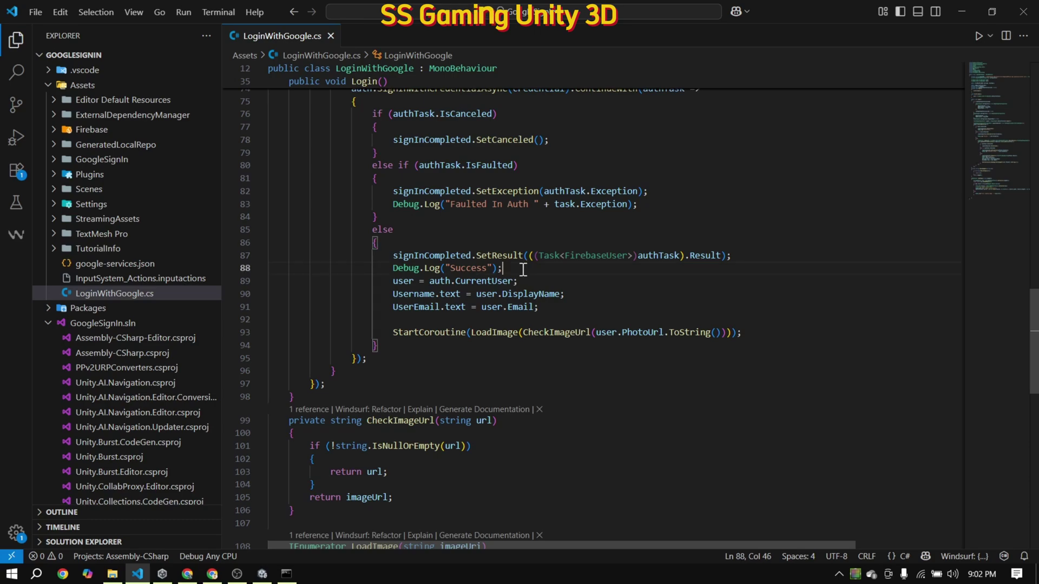
scroll(565, 378, "up", 10)
scroll(565, 383, "up", 10)
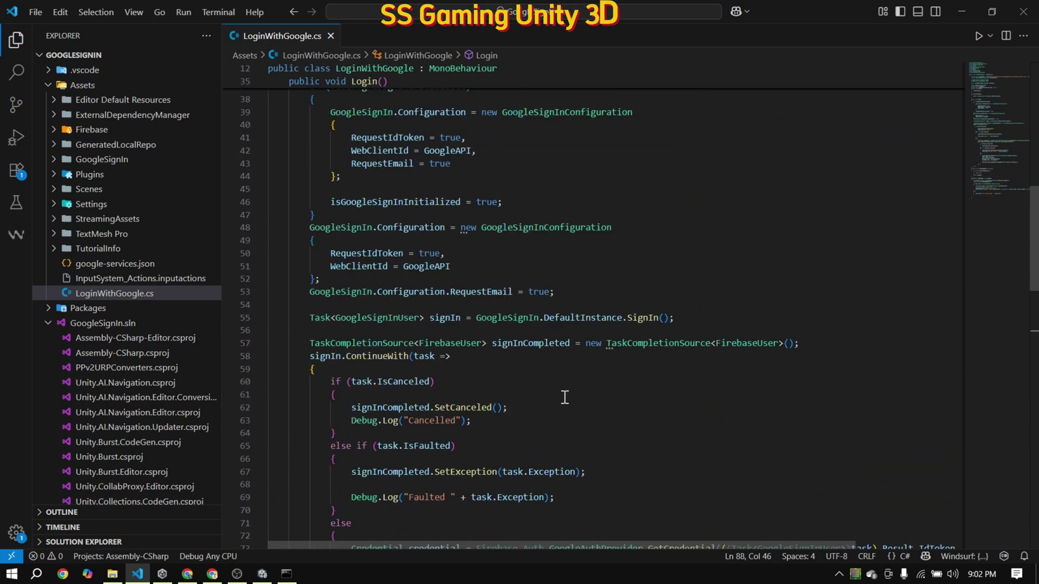
Add a public field of type GameObject below the Username and UserEmail declaration in the LoginWithGoogle script
scroll(560, 403, "up", 4)
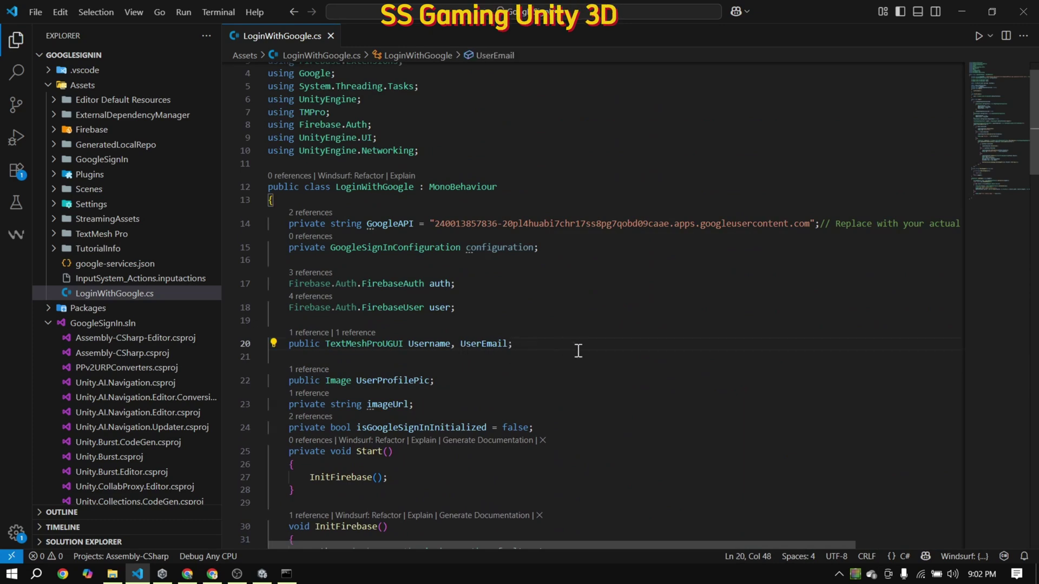
key("Return")
type("pu")
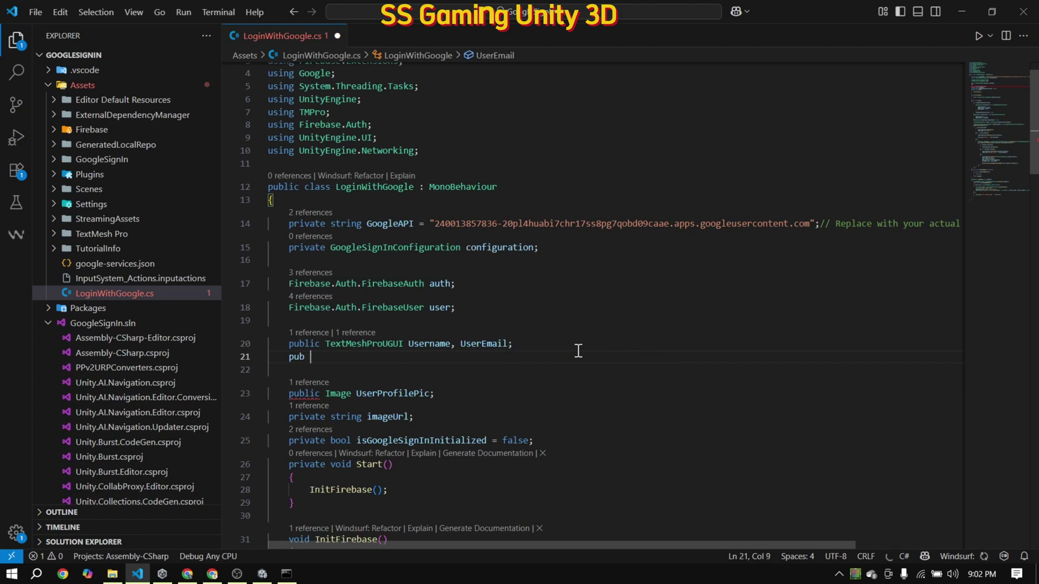
type("b")
key("BackSpace")
key("BackSpace")
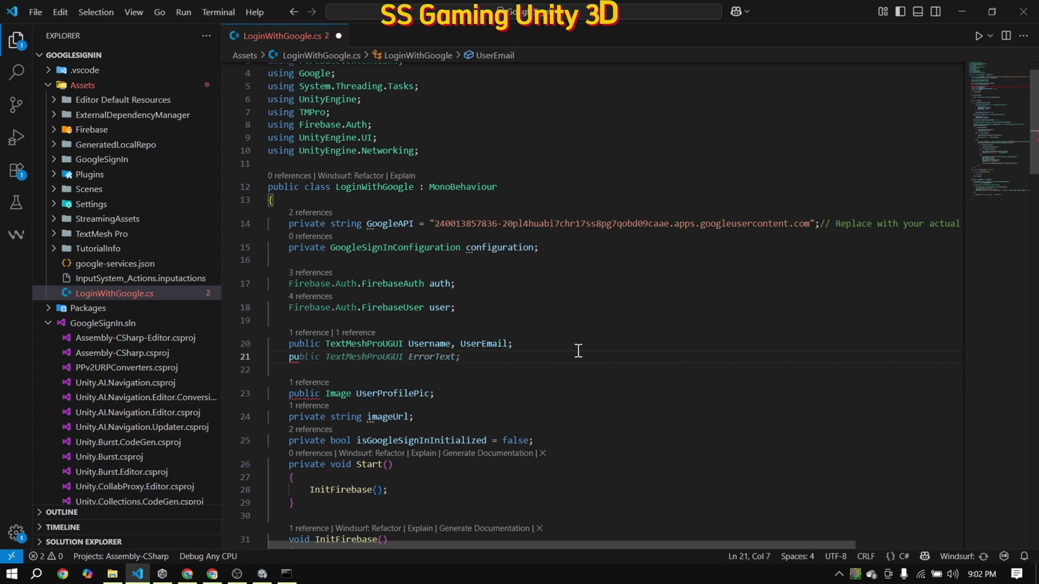
key("Tab")
left_click(382, 370)
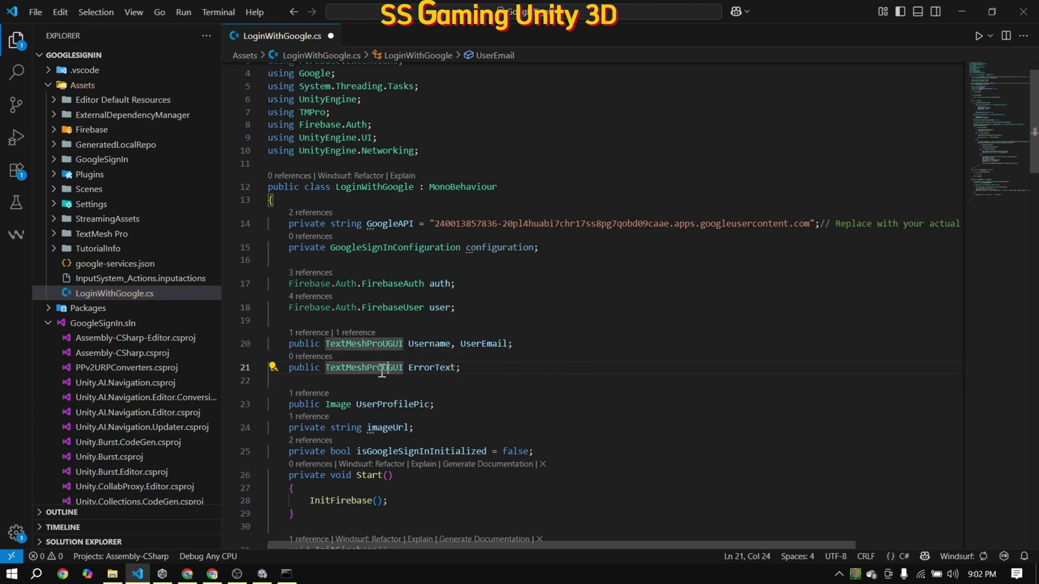
double_click(378, 369)
type("gam")
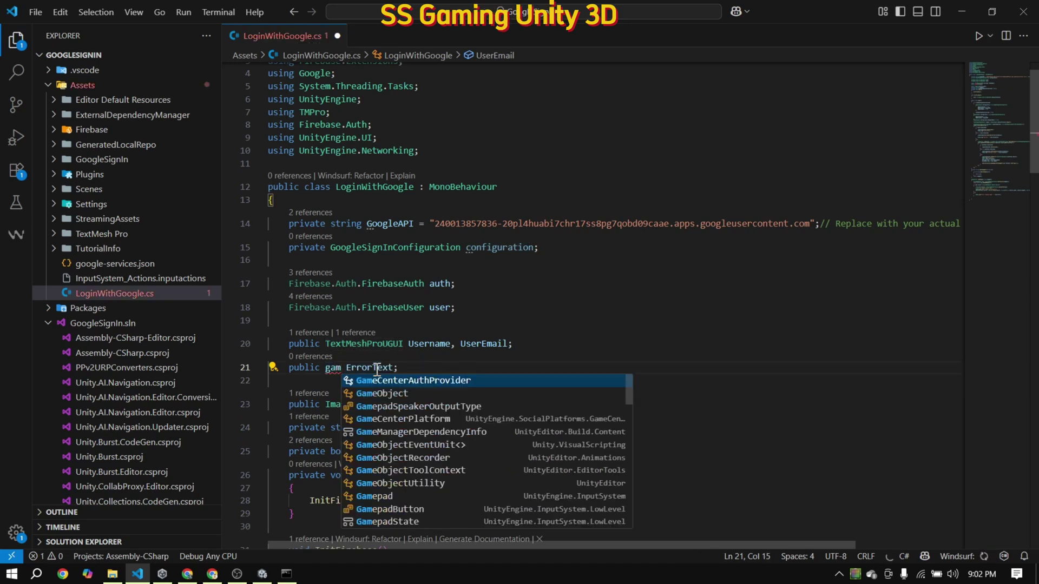
key("Down")
key("Tab")
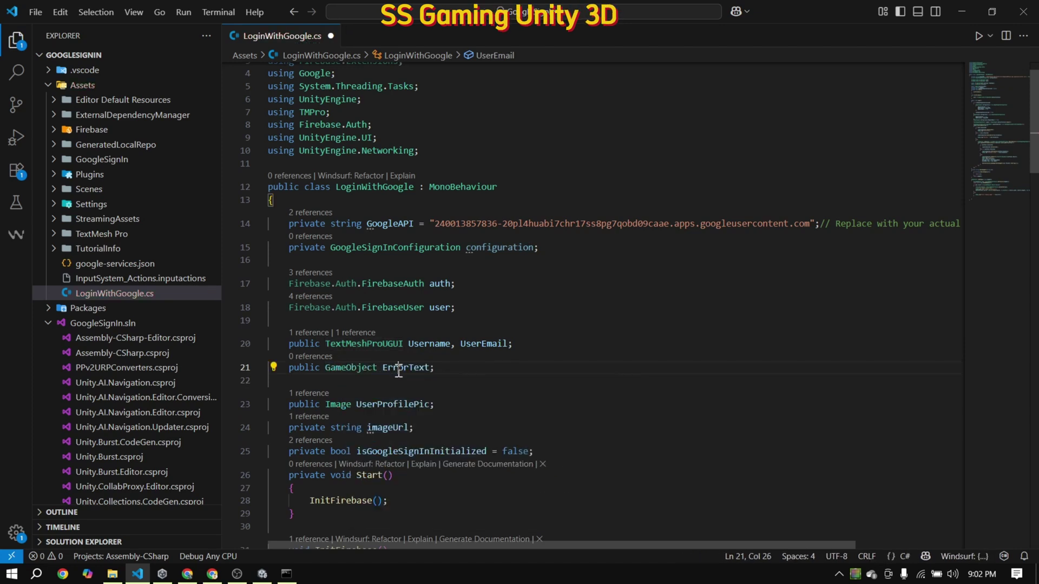
Name the GameObject field LoginPanel, declare UserPanel alongside it, and save the script
double_click(398, 369)
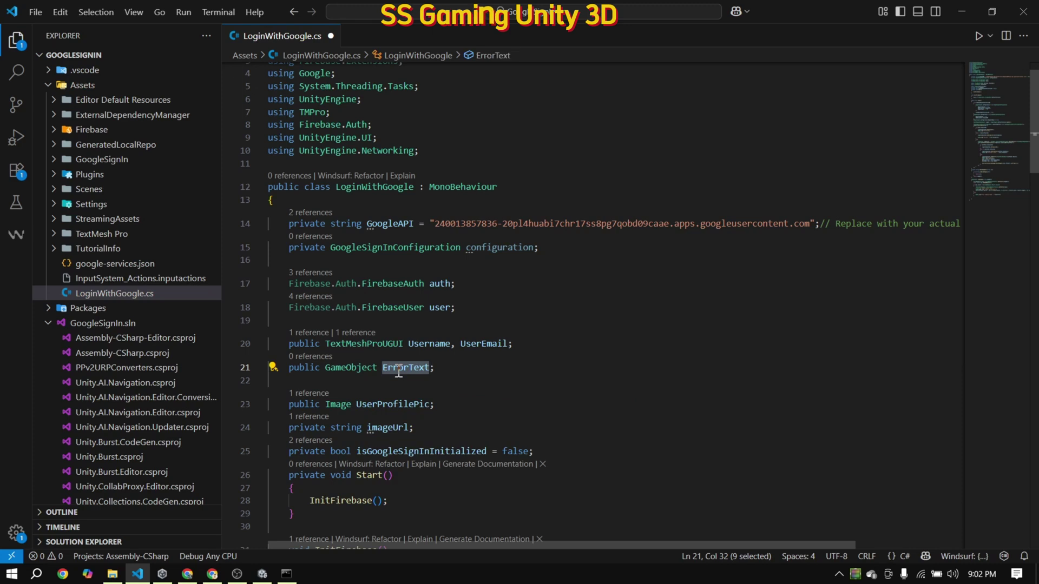
type("LoginPanel")
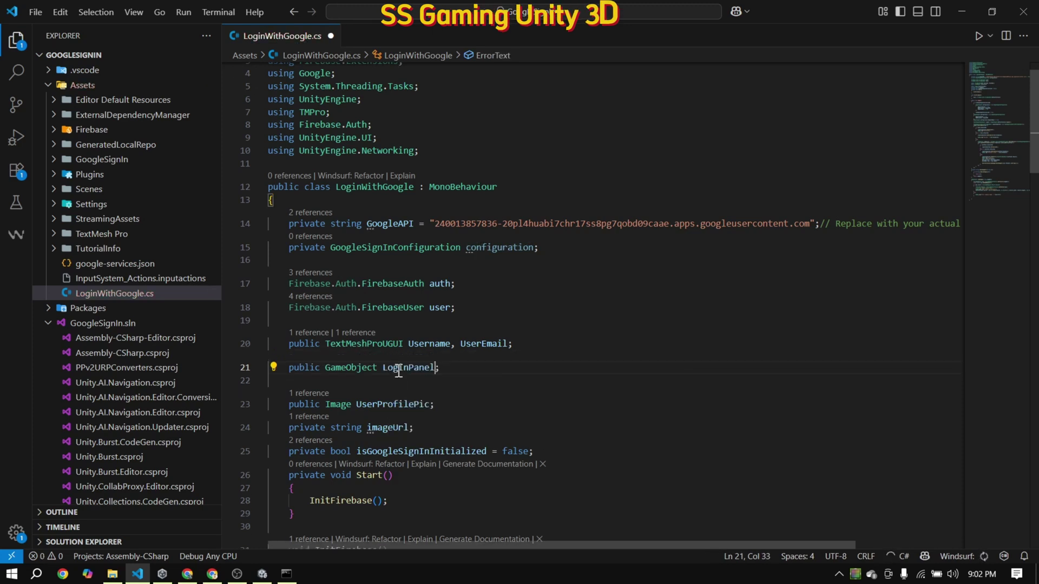
type(", UserPanel")
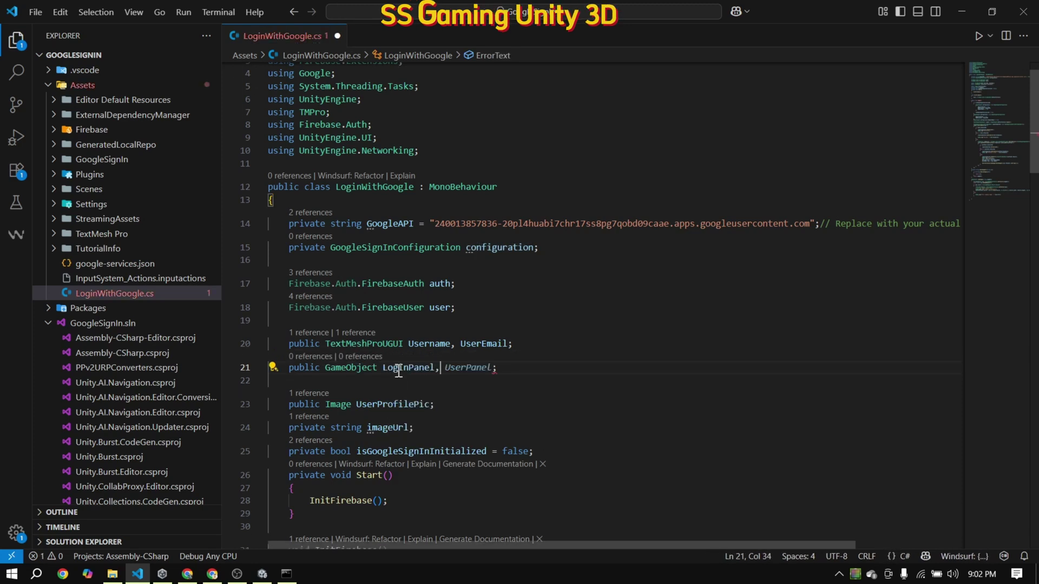
key("ctrl+s")
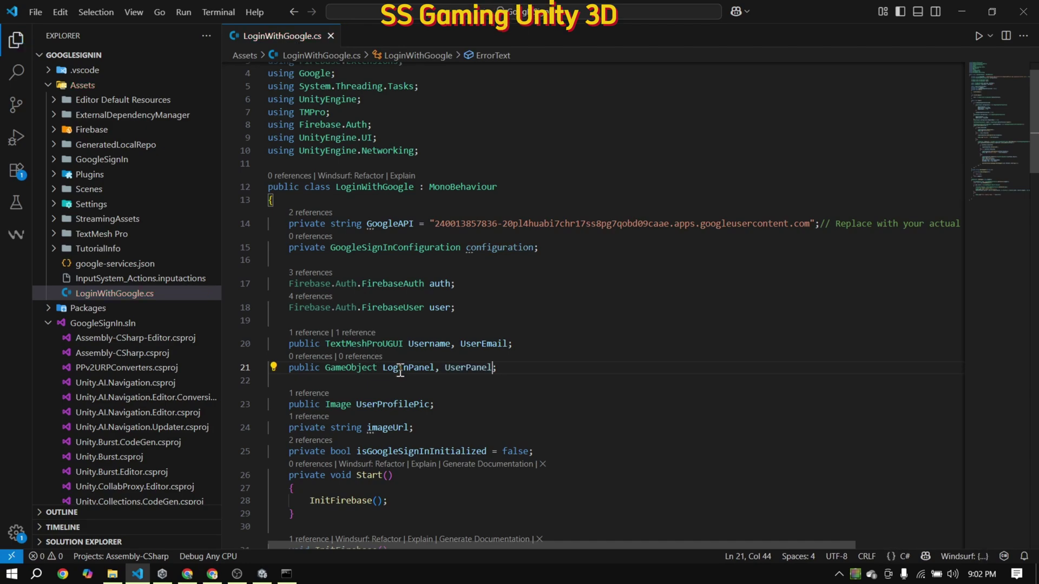
In the successful sign-in branch, add LoginPanel.SetActive(false) and UserPanel.SetActive(true) after the UserEmail assignment, and save the script
scroll(400, 371, "down", 12)
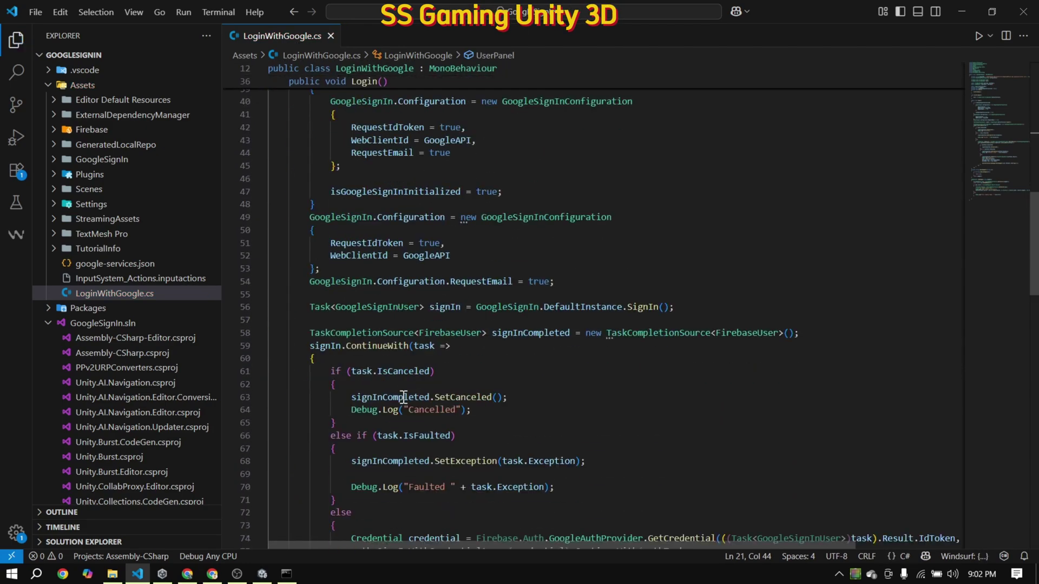
scroll(403, 396, "down", 12)
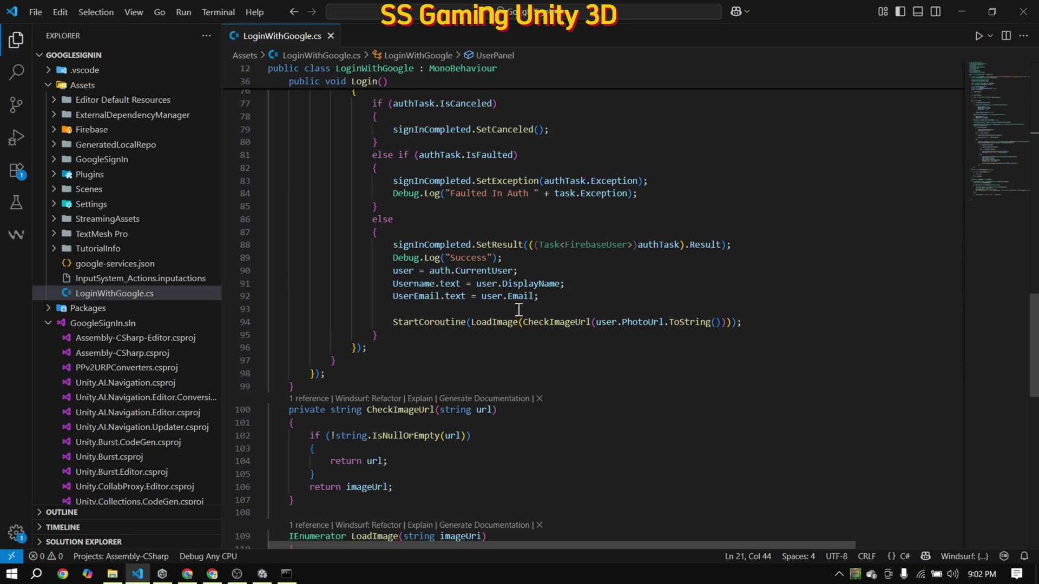
left_click(518, 309)
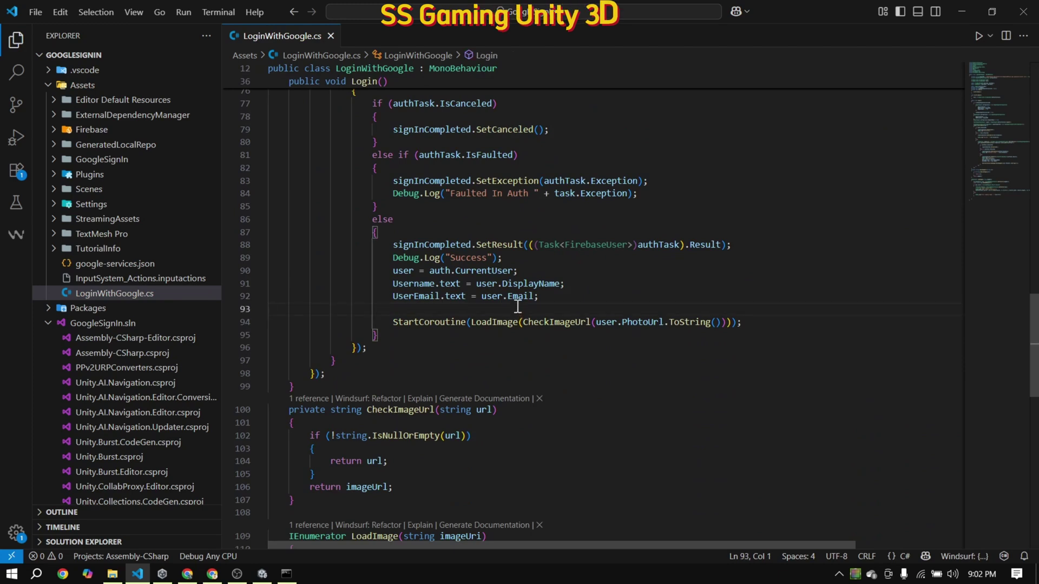
type("Log")
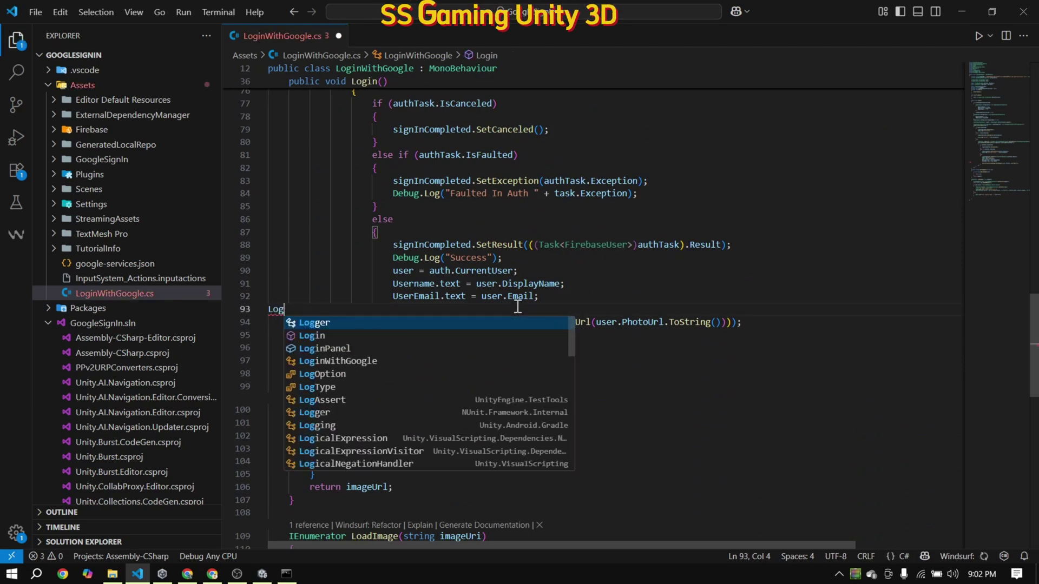
key("Down")
key("Down")
key("Tab")
key("Tab")
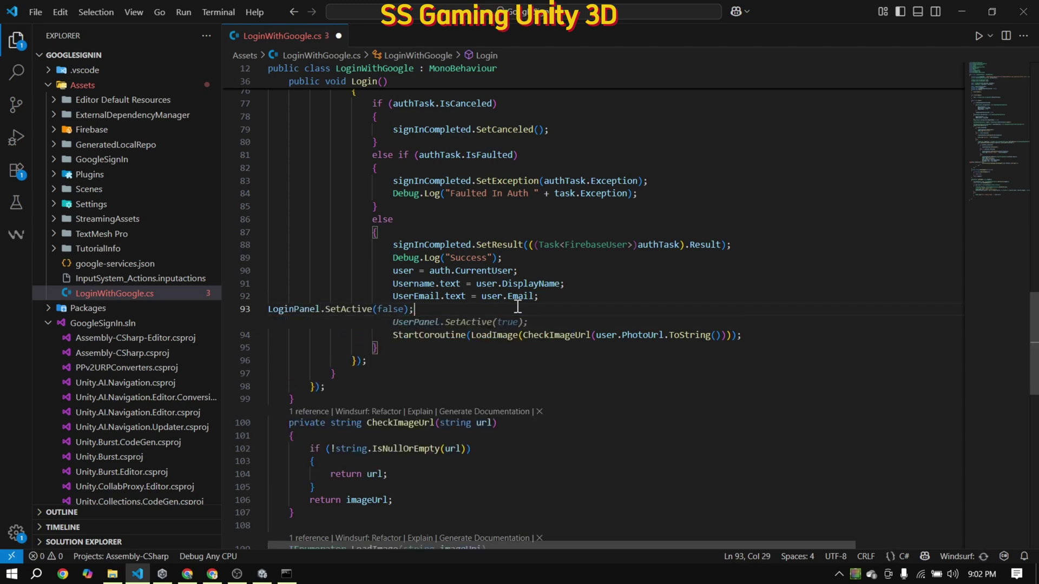
key("ctrl+s")
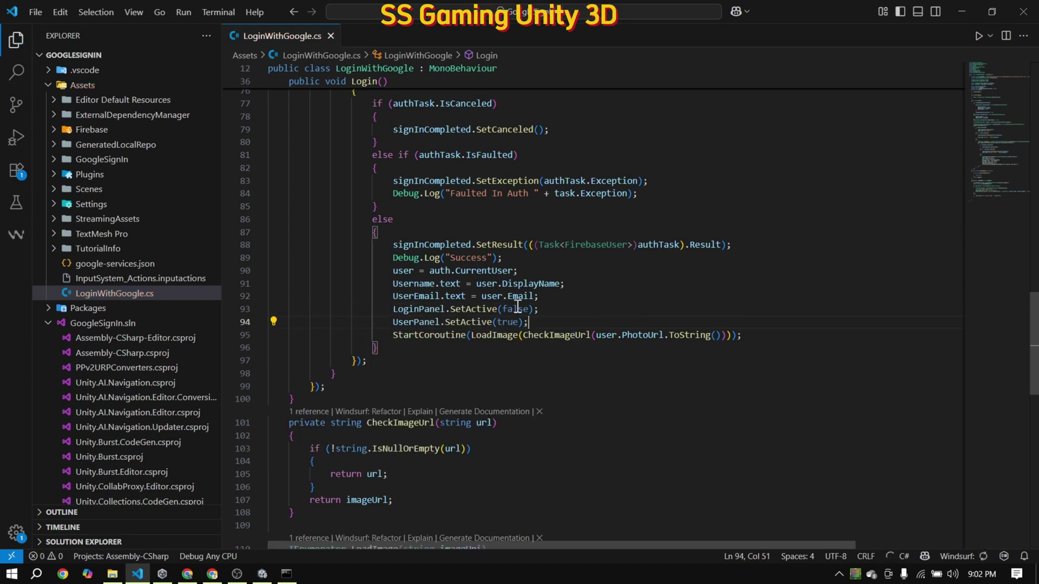
Switch to Unity and assign LoginPanel to SignInManager's Login Panel reference and UserInfo to its User Panel reference
left_click(963, 8)
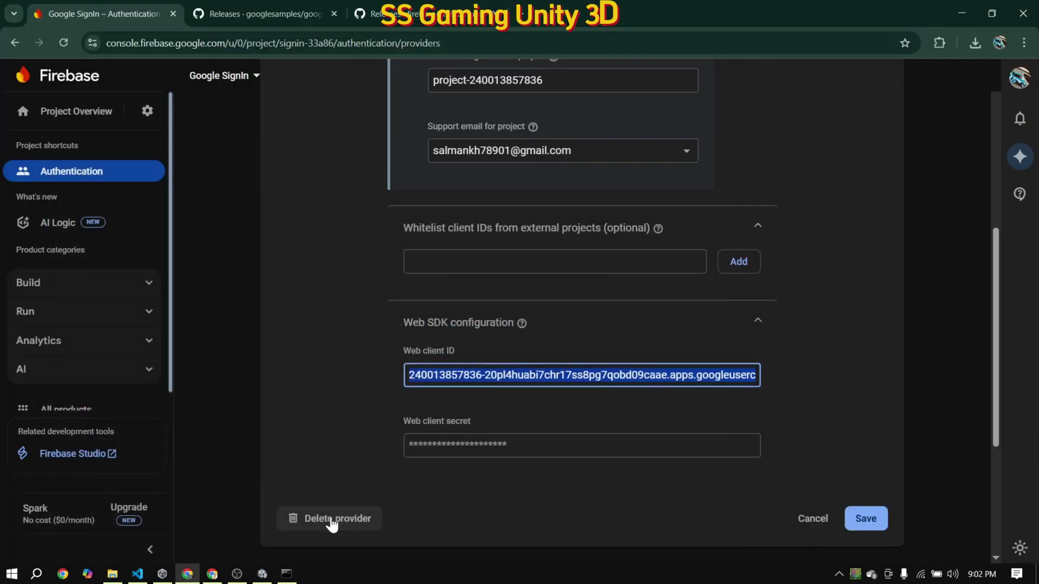
left_click(261, 574)
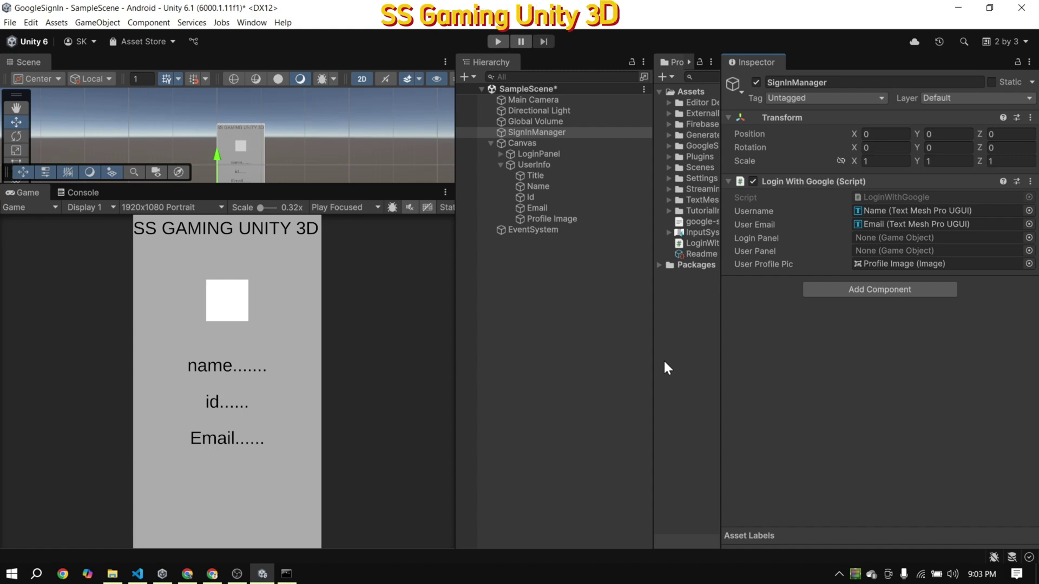
left_click(579, 327)
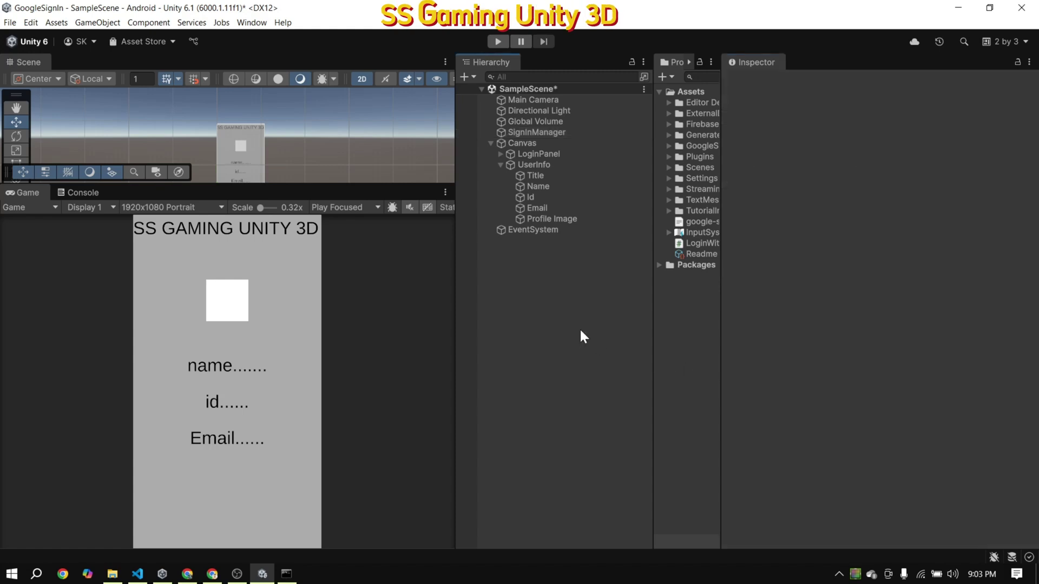
left_click(529, 133)
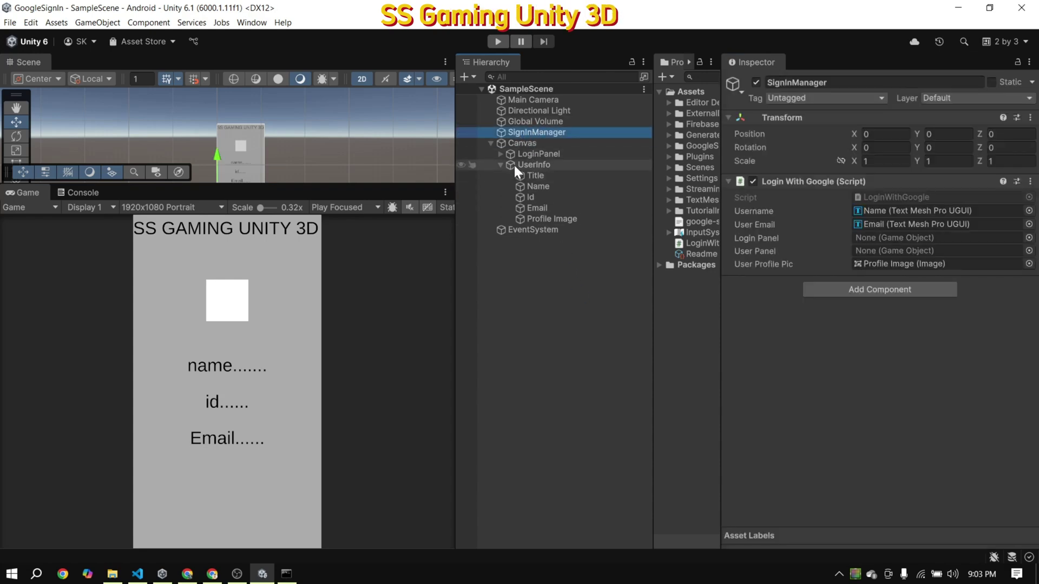
left_click_drag(536, 154, 890, 240)
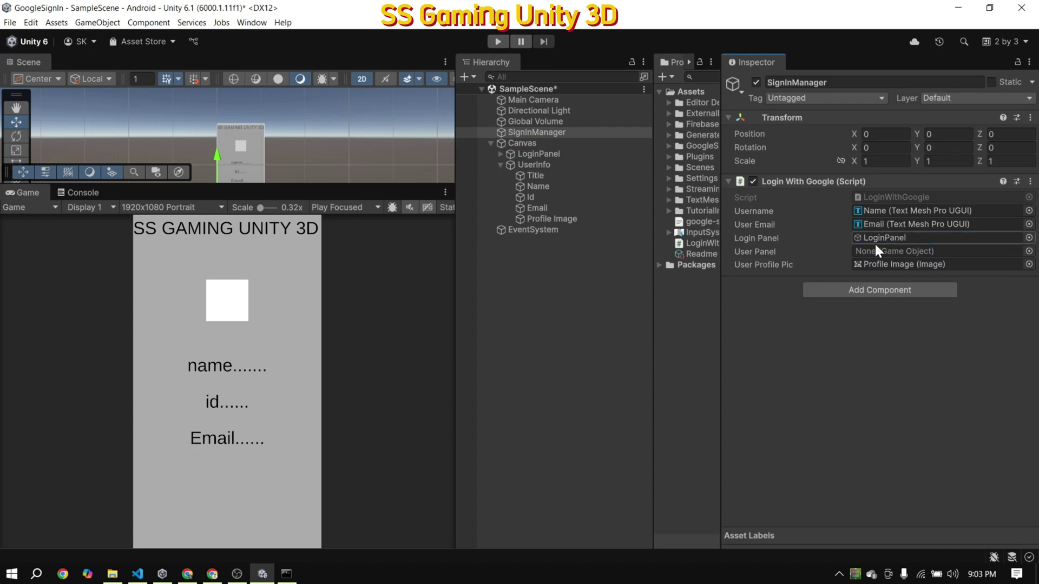
left_click_drag(540, 168, 893, 251)
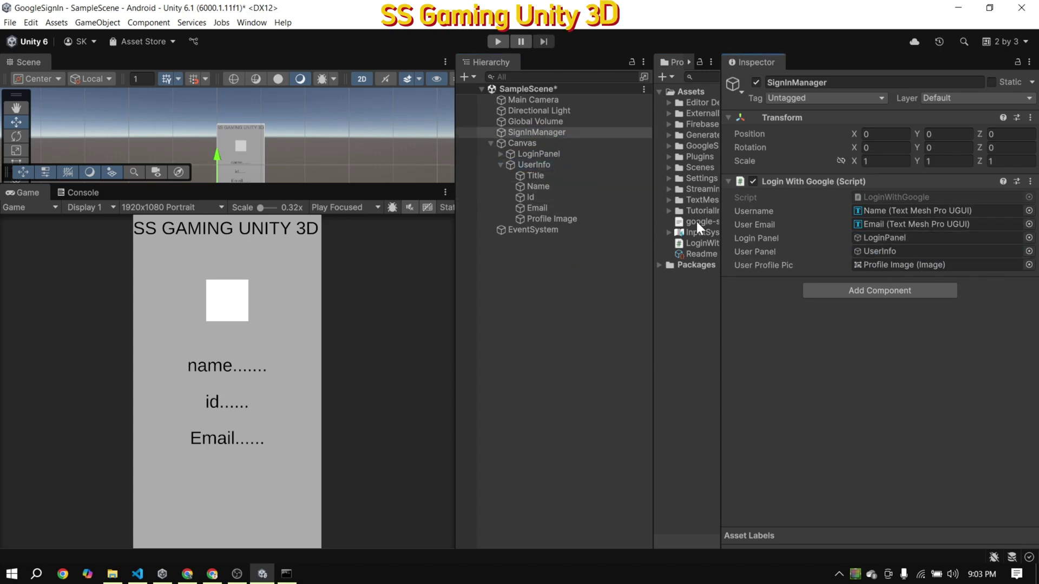
Deactivate the UserInfo object and save the scene
left_click(499, 165)
left_click(515, 165)
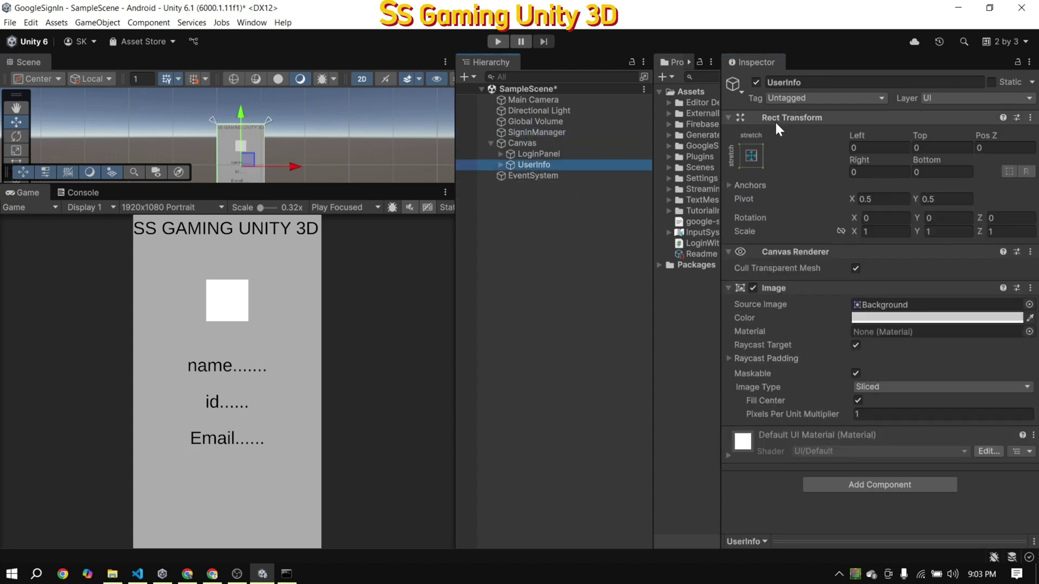
left_click(756, 82)
left_click(547, 290)
key("ctrl+s")
Add an On Click event to the Login button that calls LoginWithGoogle.Login on SignInManager, and save the scene
left_click(500, 155)
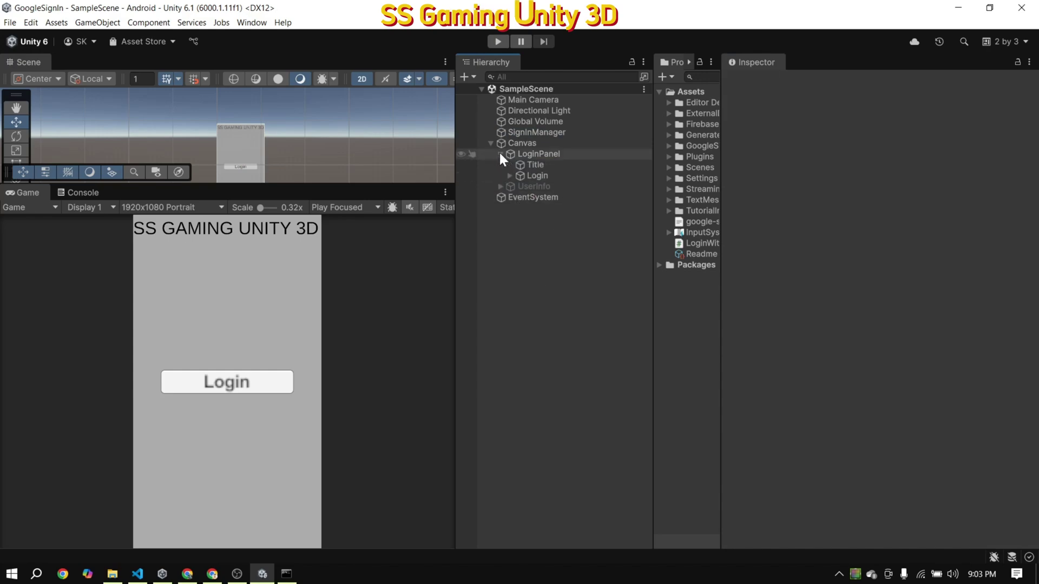
left_click(521, 175)
scroll(877, 324, "down", 5)
scroll(967, 419, "down", 2)
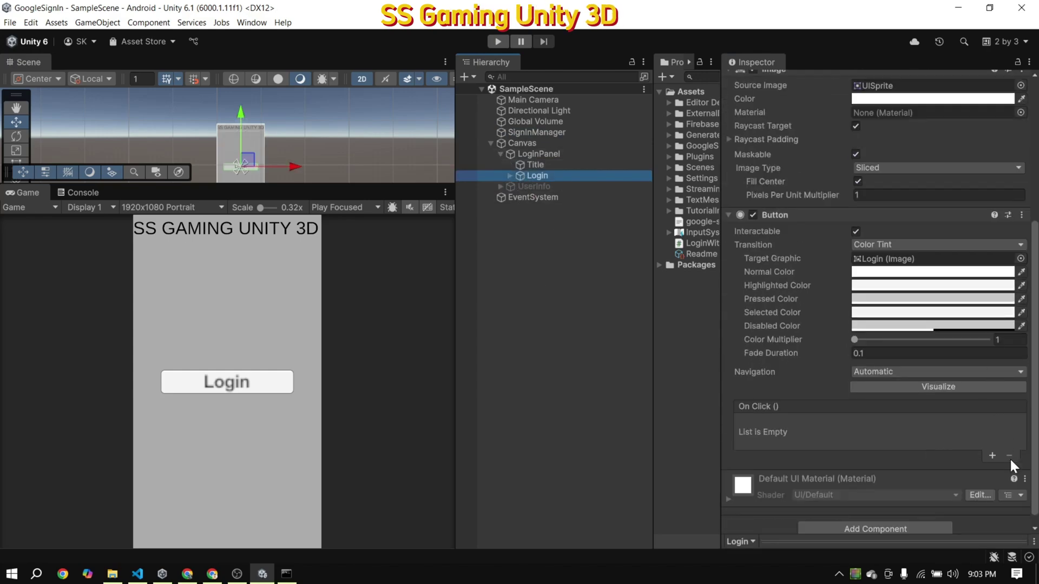
left_click(991, 455)
left_click_drag(527, 133, 783, 436)
left_click(845, 423)
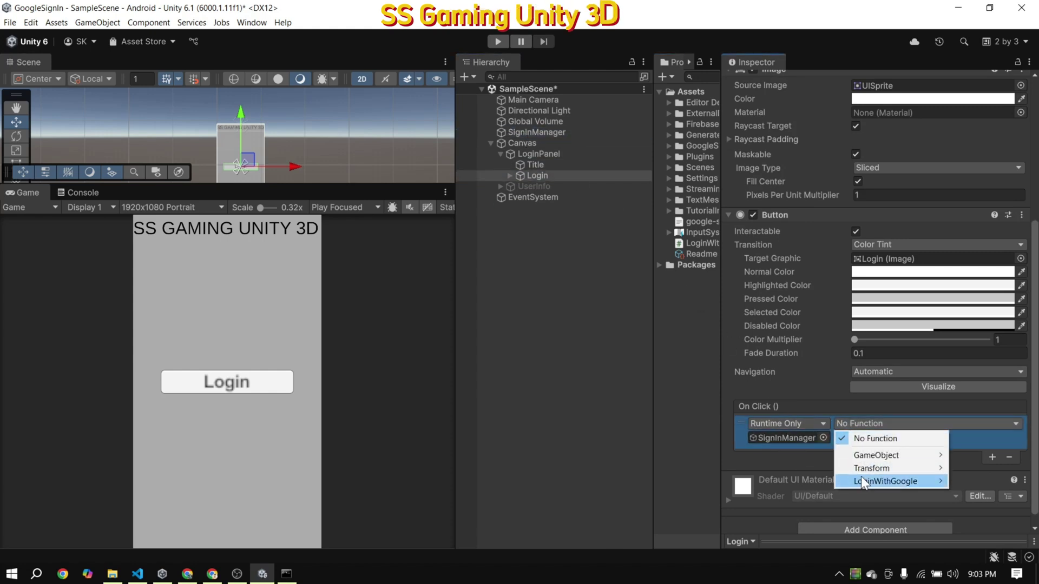
mouse_move(863, 480)
left_click(722, 428)
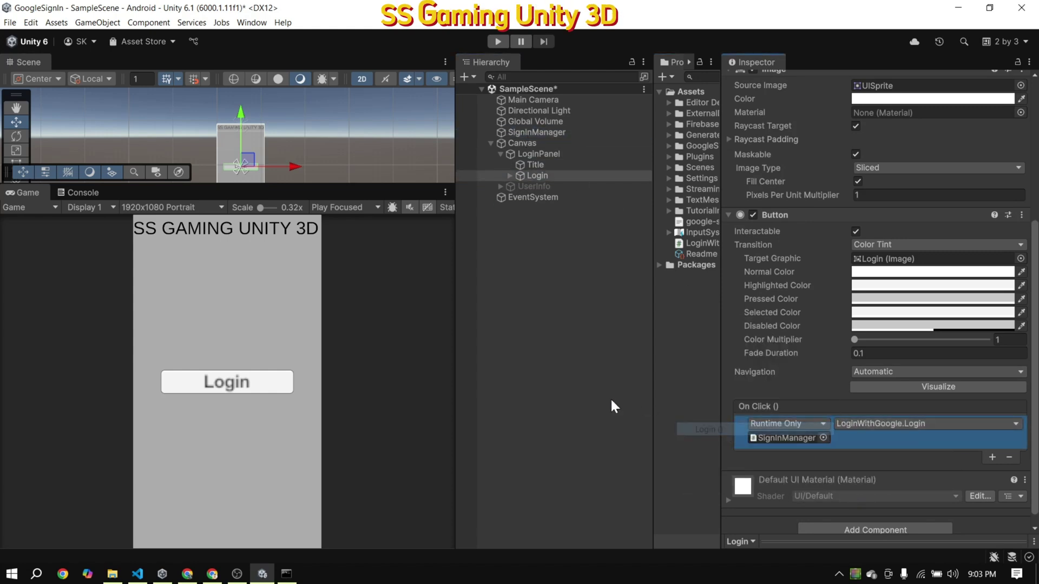
key("ctrl+s")
left_click(557, 300)
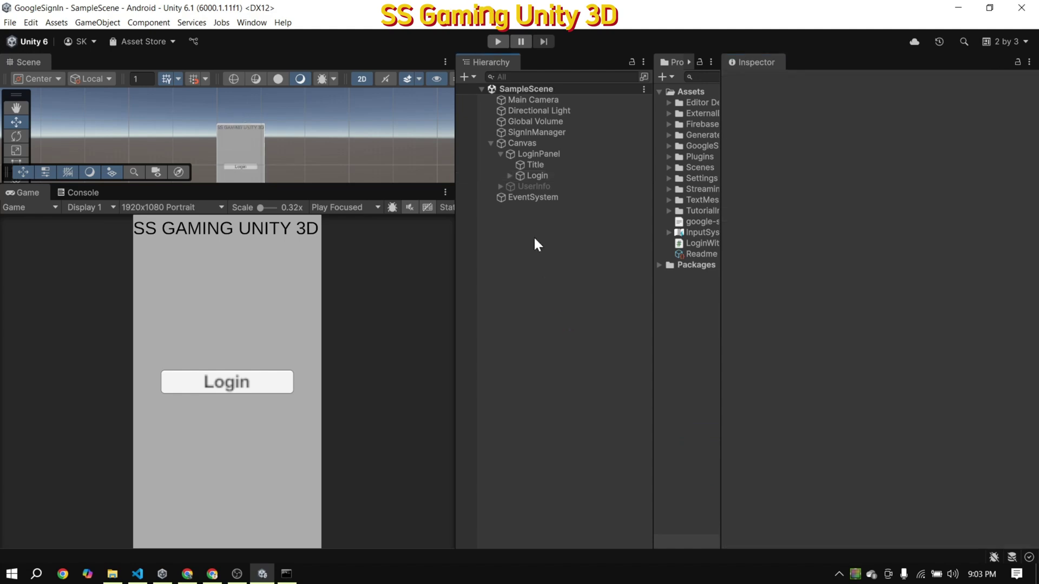
left_click(499, 155)
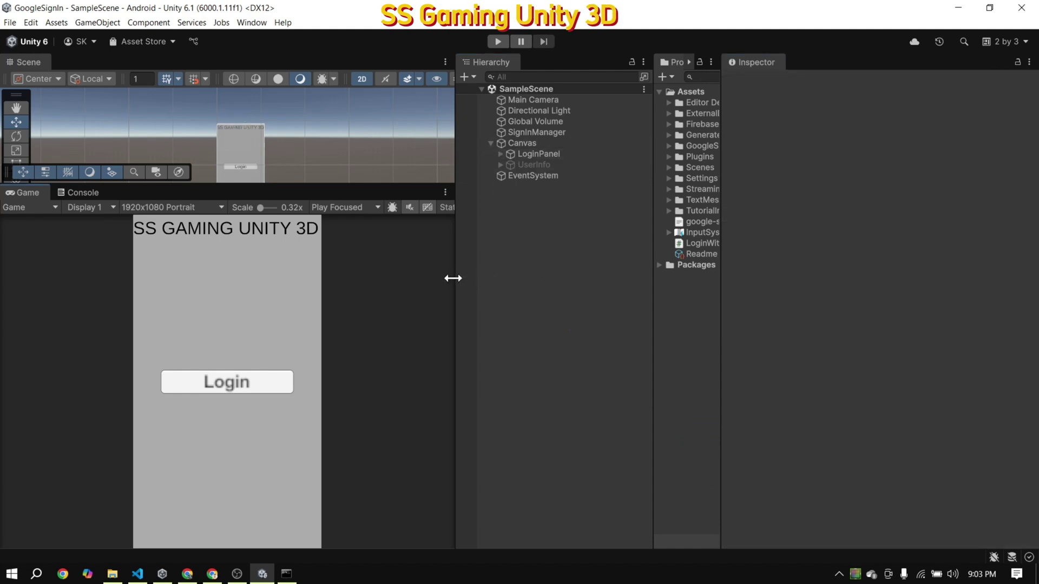
Rearrange the editor layout with a larger Game view and a wider Project window
left_click_drag(453, 278, 509, 278)
left_click_drag(341, 185, 341, 288)
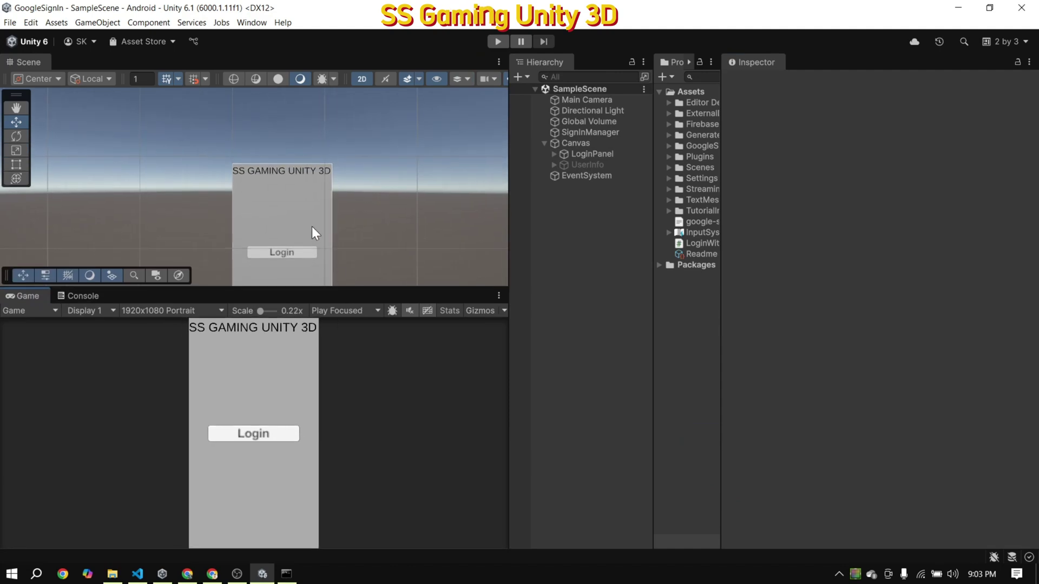
middle_click_drag(314, 232, 285, 157)
scroll(285, 158, "down", 1)
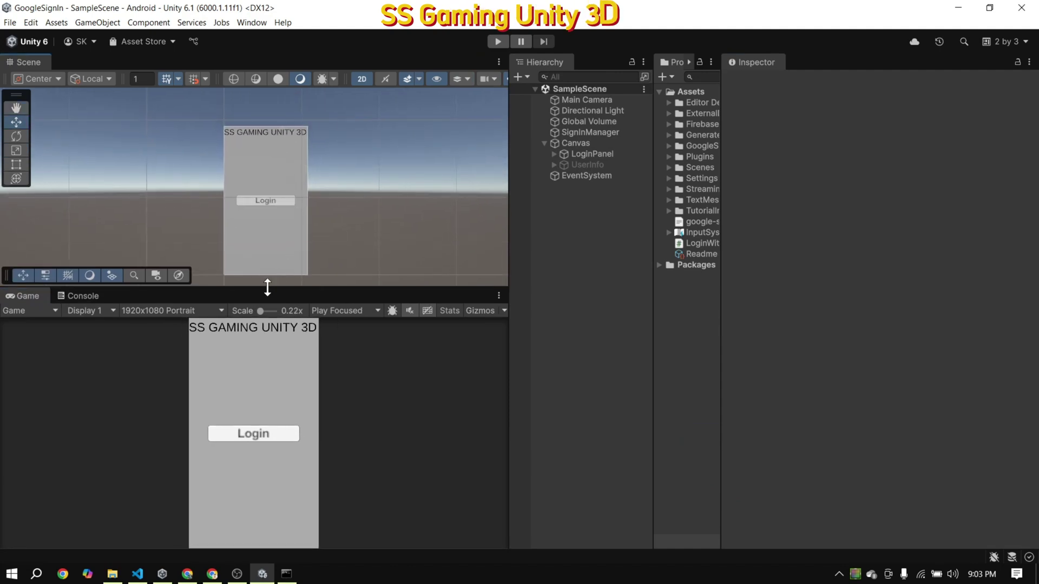
left_click_drag(267, 288, 264, 164)
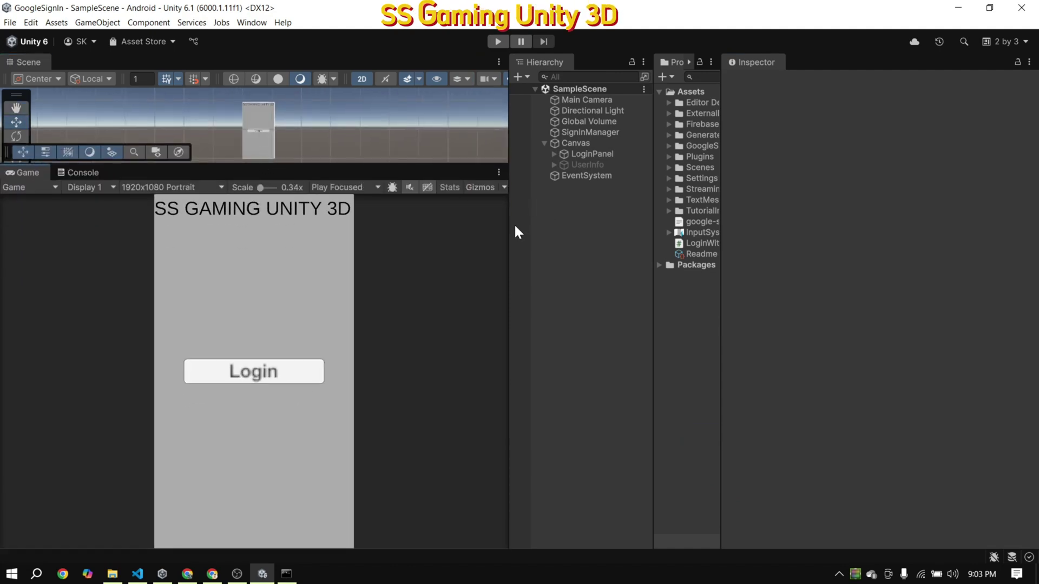
left_click_drag(509, 224, 494, 238)
left_click_drag(654, 274, 514, 347)
Open settingsTemplate.gradle from Plugins/Android, insert /GeneratedLocalRepo after /Assets in the GoogleSignIn maven URL, and save the file
left_click(604, 156)
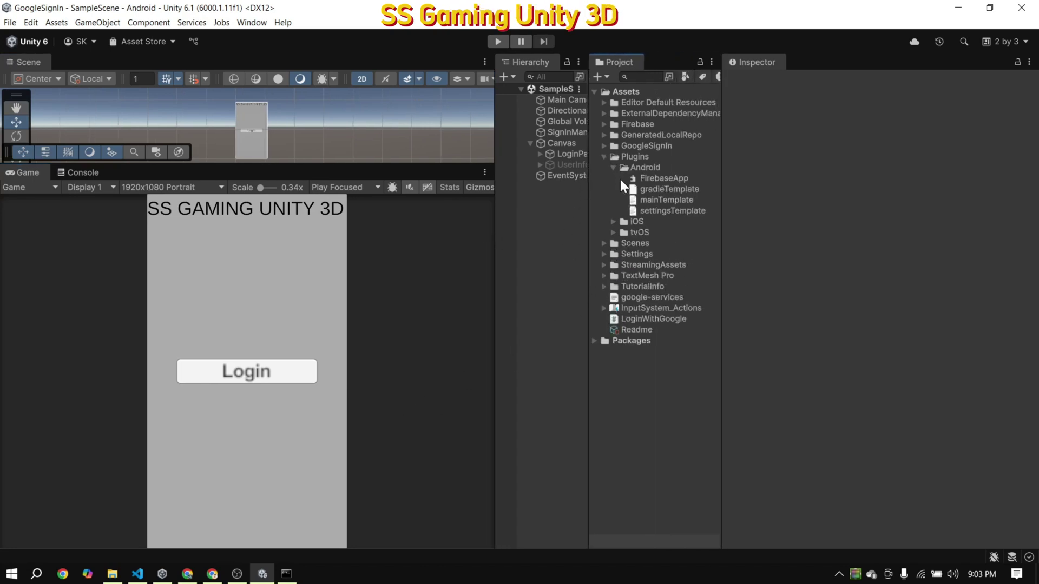
double_click(657, 211)
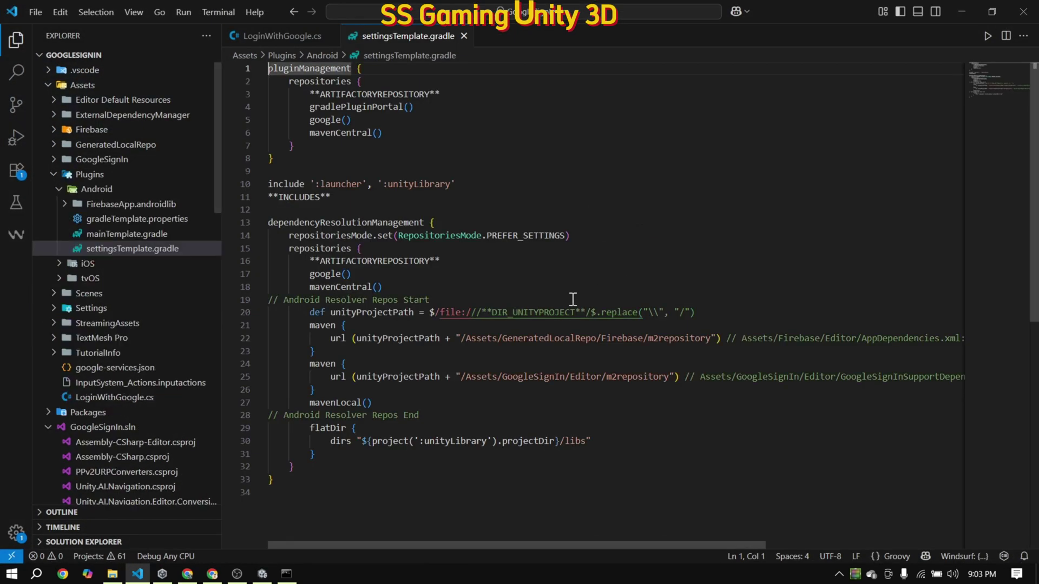
double_click(551, 339)
key("ctrl+c")
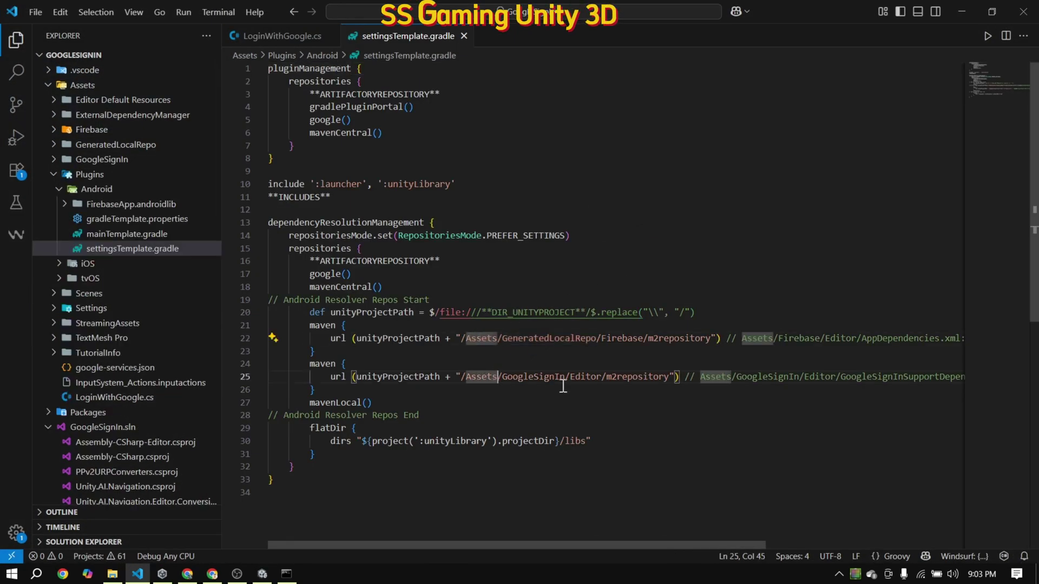
left_click(497, 374)
type("/")
key("ctrl+v")
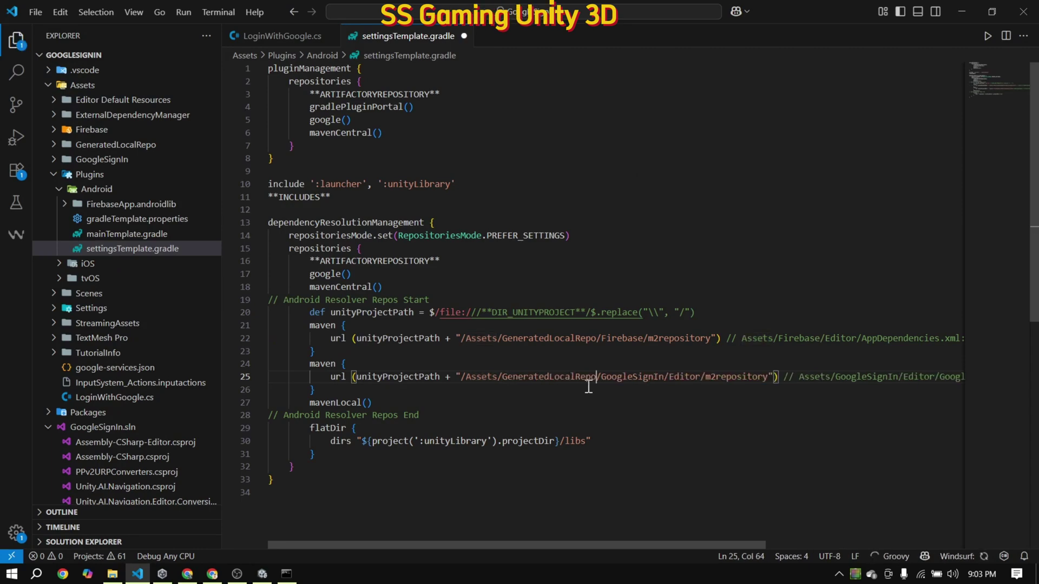
key("ctrl+s")
left_click(638, 401)
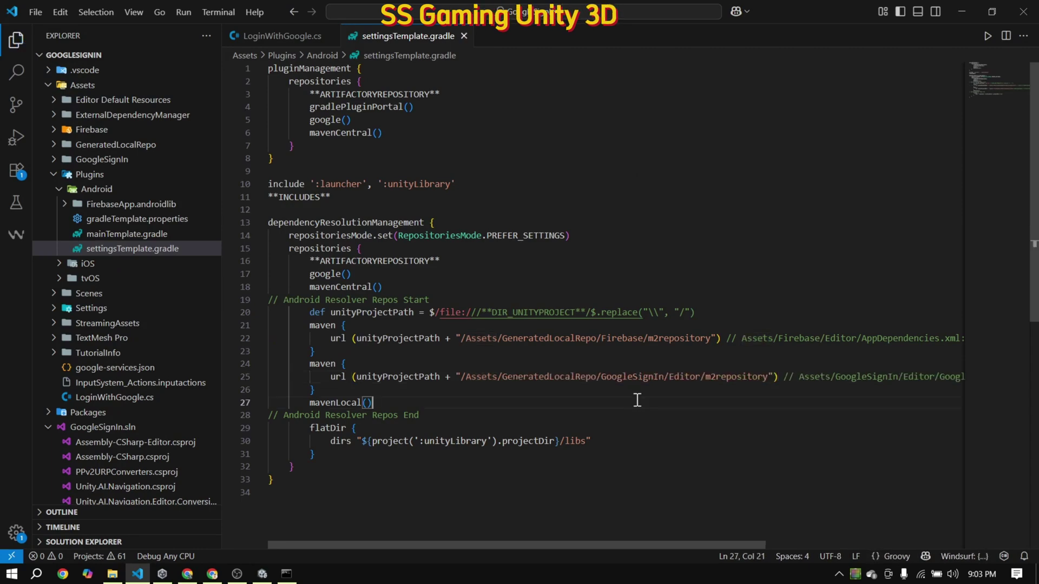
Switch to Unity and rearrange the layout with a wider Hierarchy, a narrower Project window and a taller Game view
key("alt+Tab")
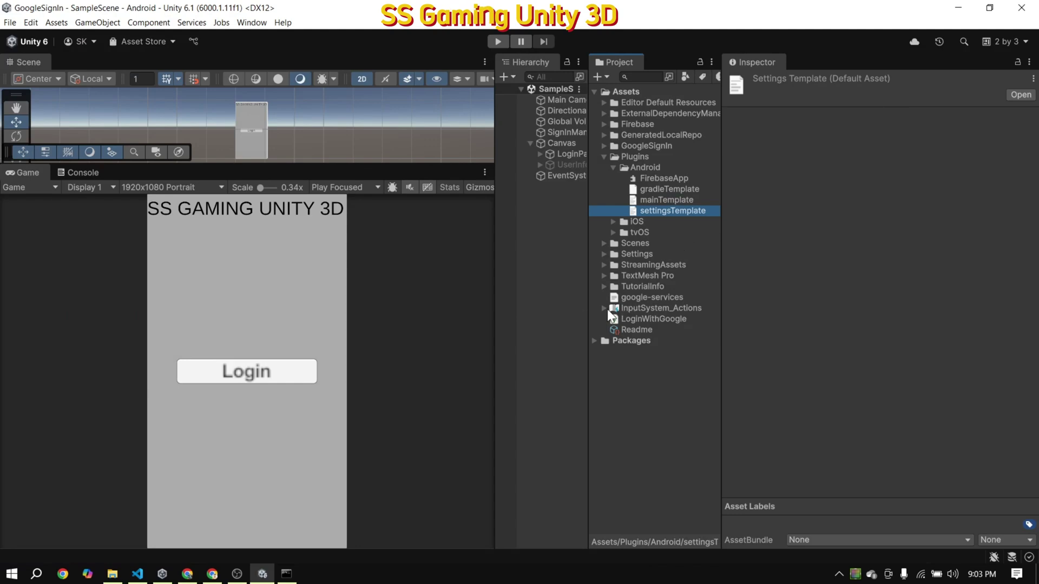
left_click_drag(588, 310, 673, 313)
left_click(690, 156)
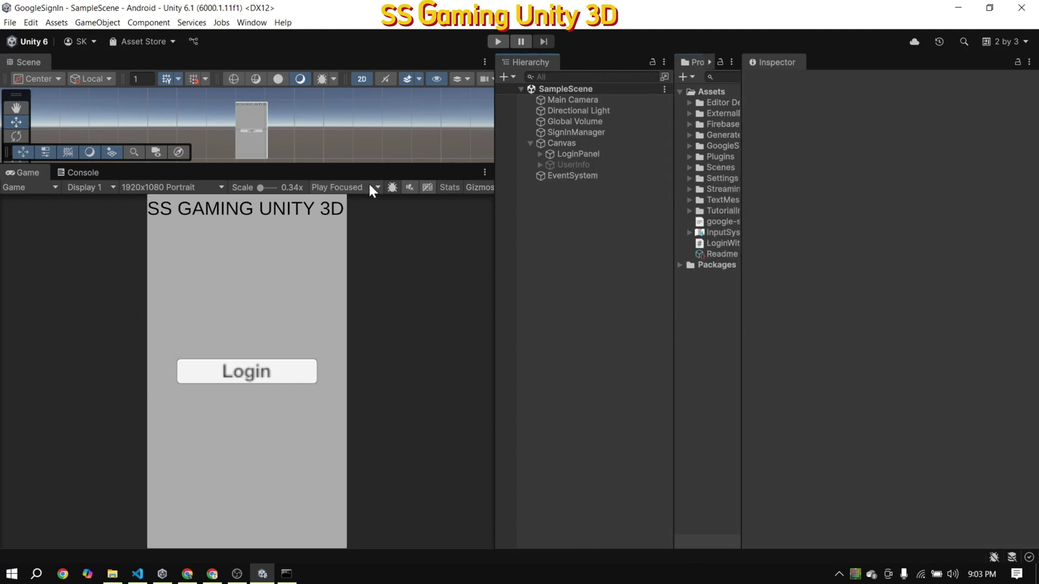
left_click_drag(372, 164, 388, 116)
Test the Login button in Play mode, inspect and clear the Console output, and stop playing
left_click(492, 43)
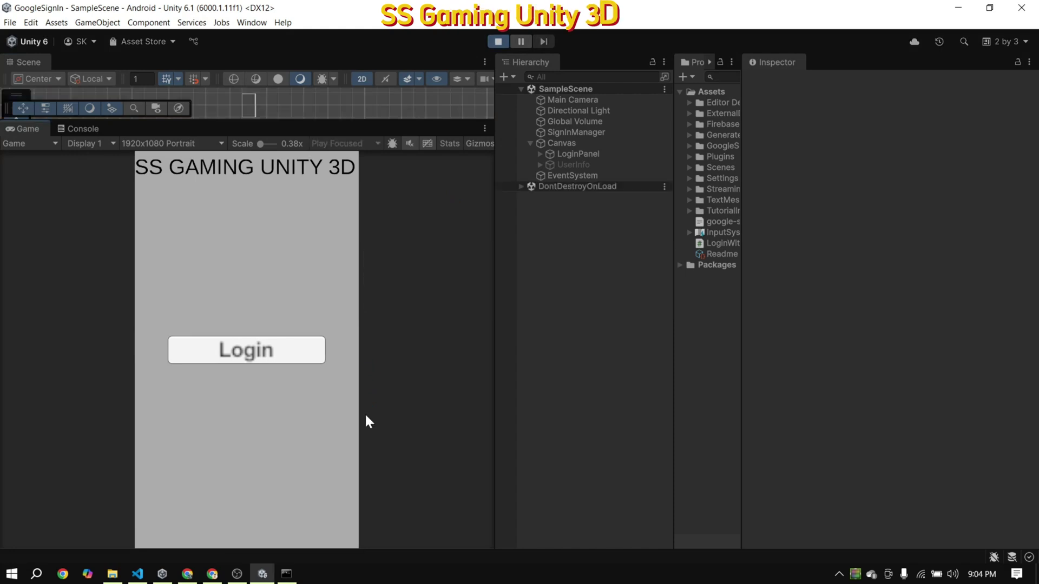
left_click(269, 359)
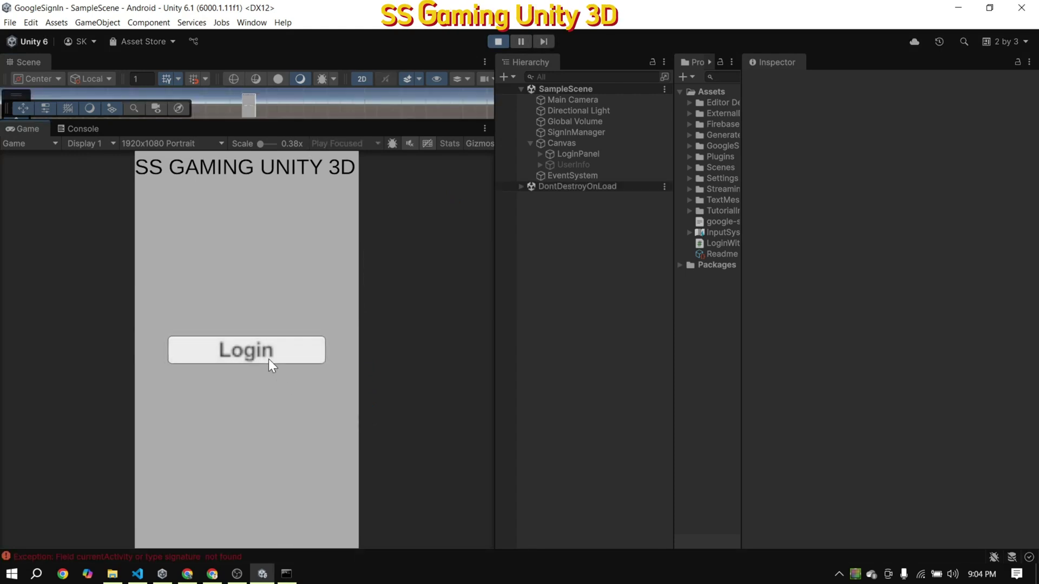
left_click(195, 556)
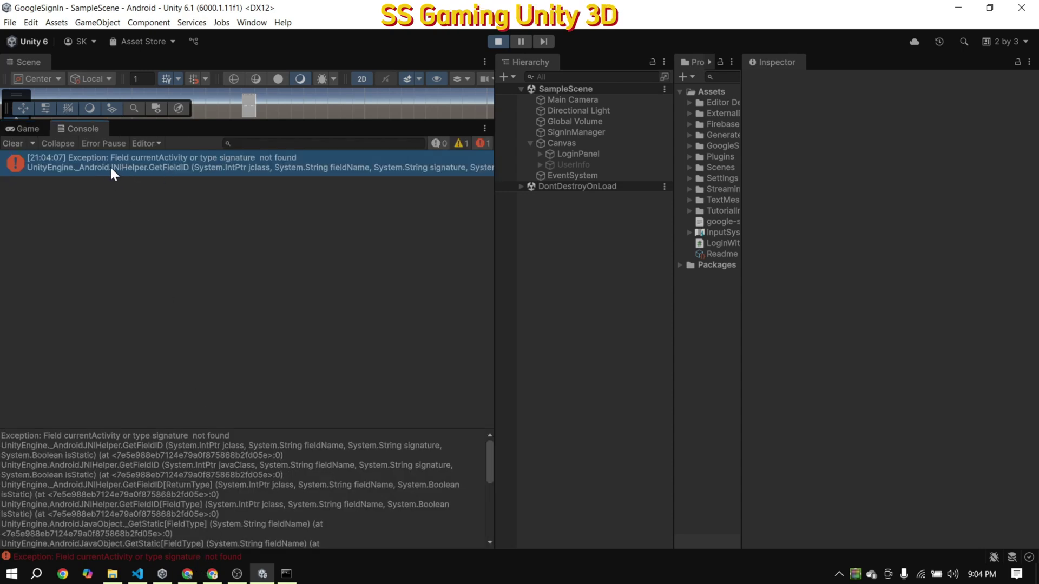
left_click(12, 143)
left_click(23, 128)
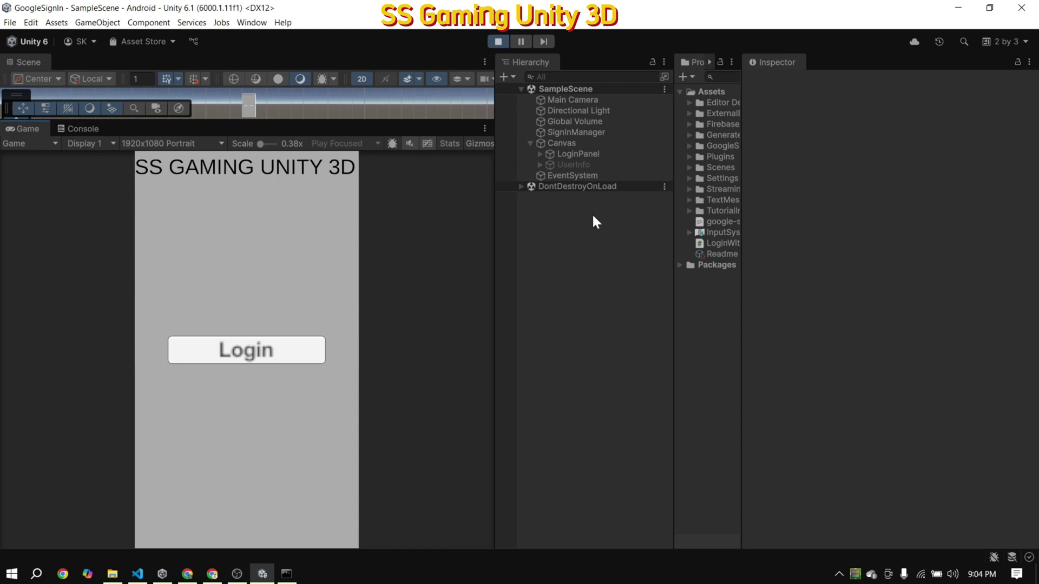
left_click(497, 41)
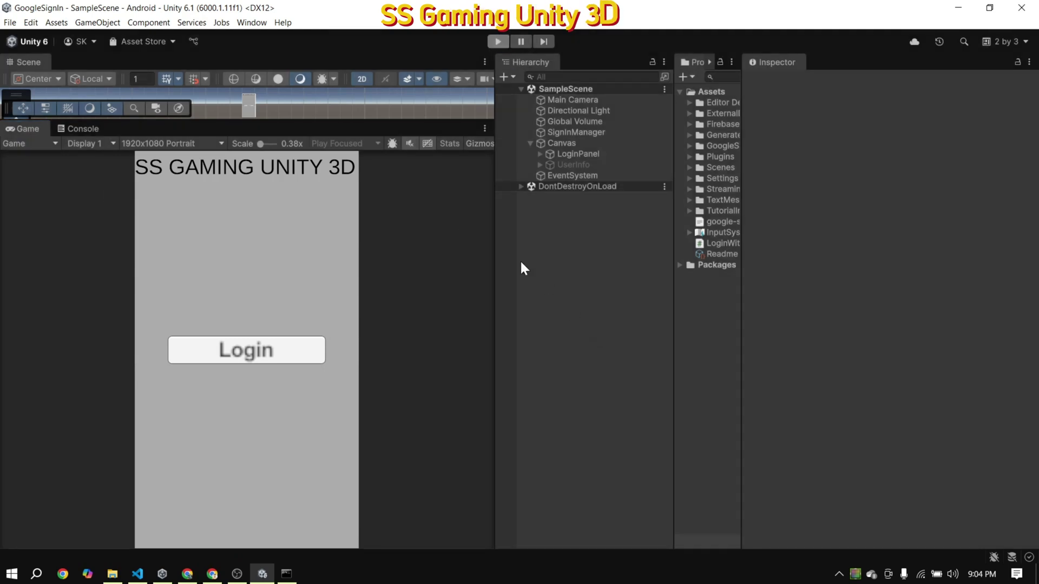
Open the Android Player settings from Build Profiles and set the Minimum API Level to Android 7.0 'Nougat' (API level 24)
left_click(12, 24)
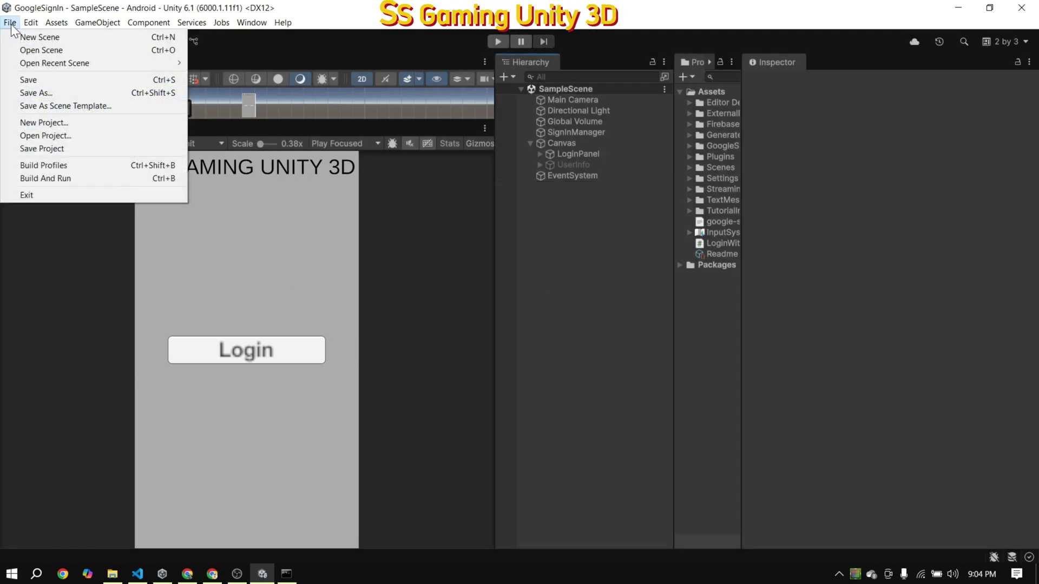
left_click(57, 166)
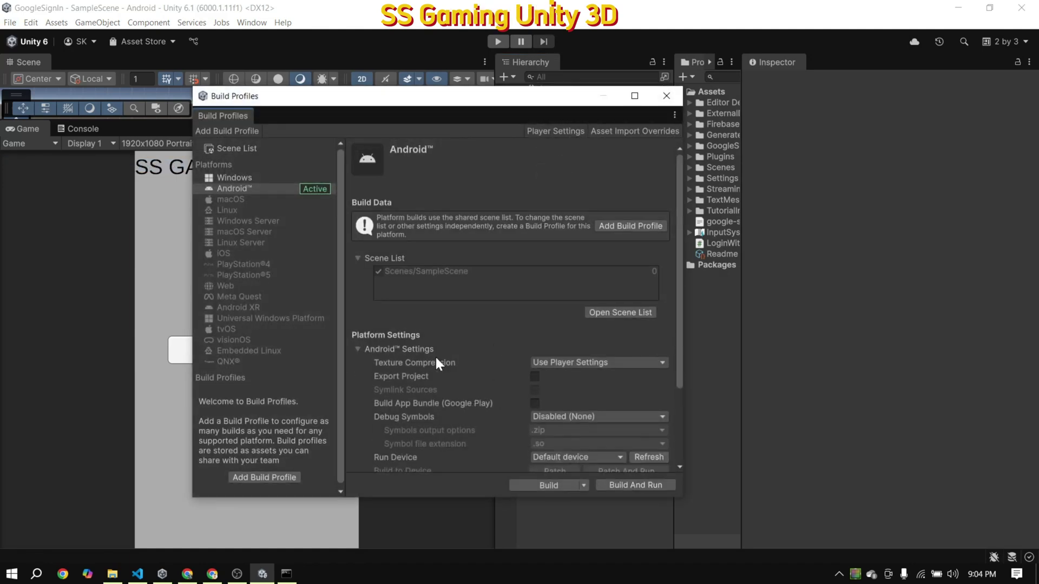
left_click(579, 131)
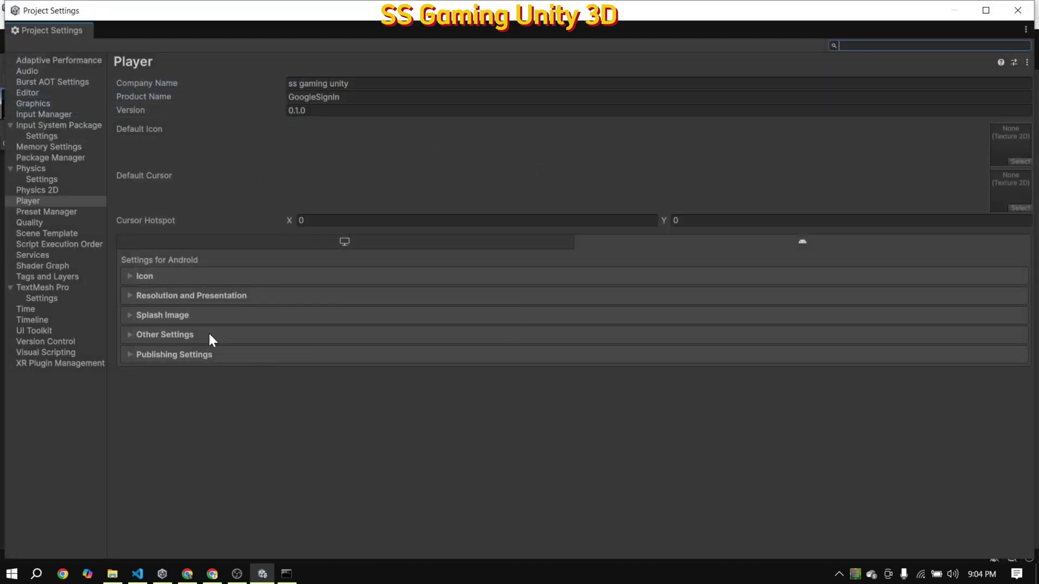
left_click(203, 331)
scroll(345, 348, "down", 10)
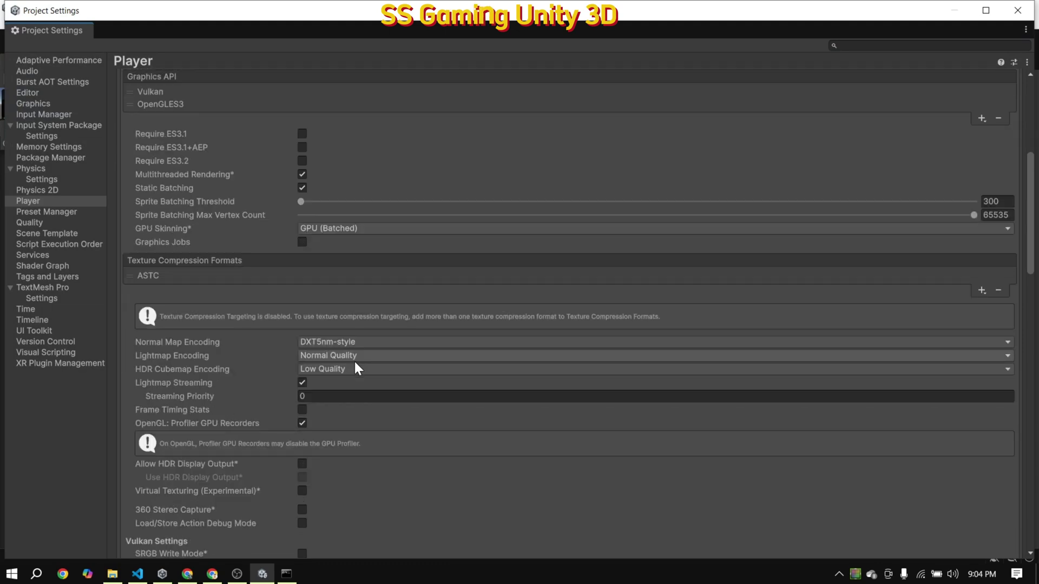
scroll(355, 365, "down", 7)
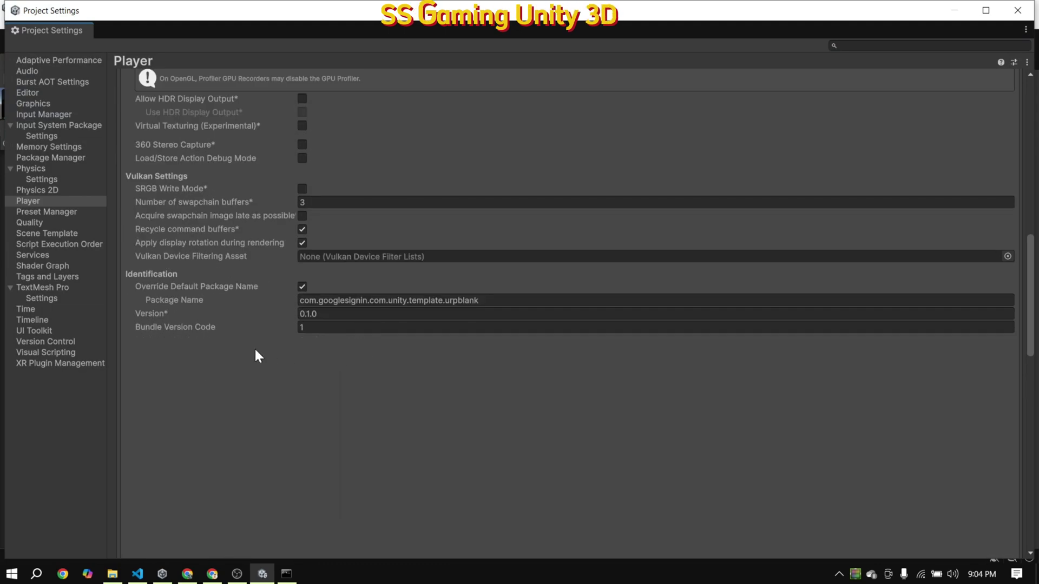
left_click(307, 340)
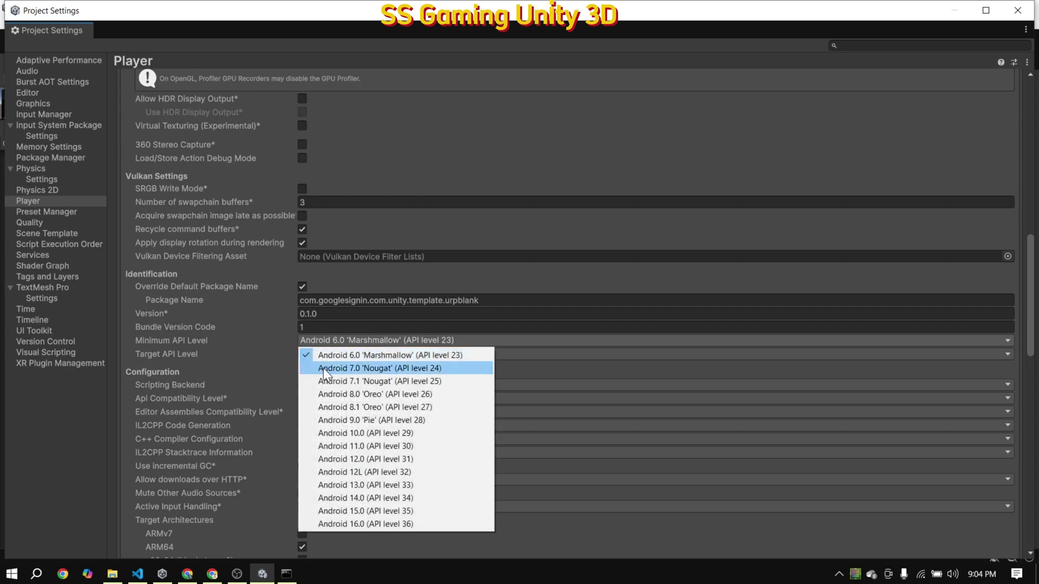
left_click(323, 368)
Enable Custom Main Manifest in the Android Publishing Settings and close Project Settings
scroll(324, 394, "down", 3)
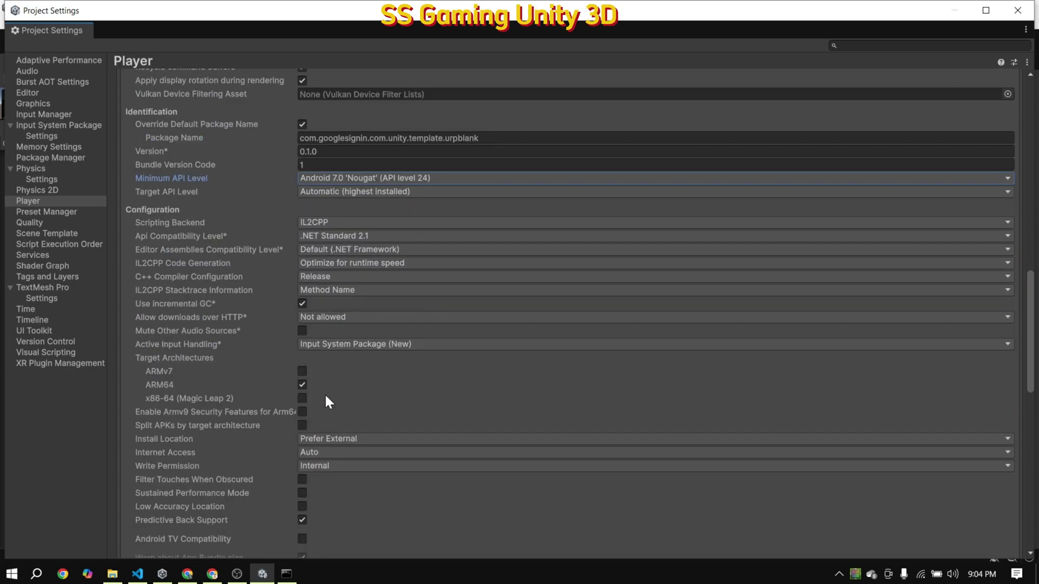
scroll(327, 402, "down", 9)
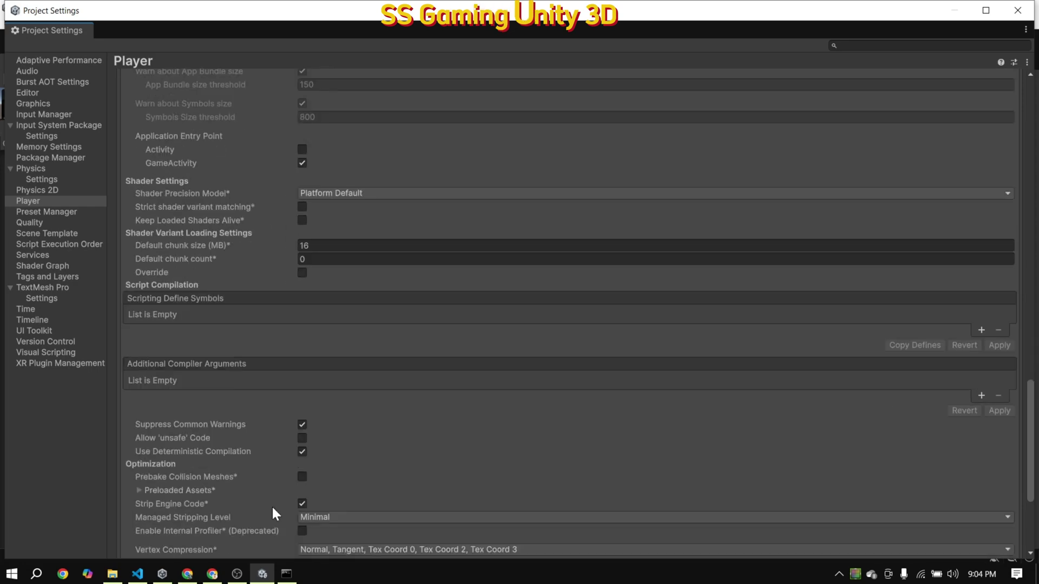
scroll(273, 506, "down", 5)
left_click(259, 529)
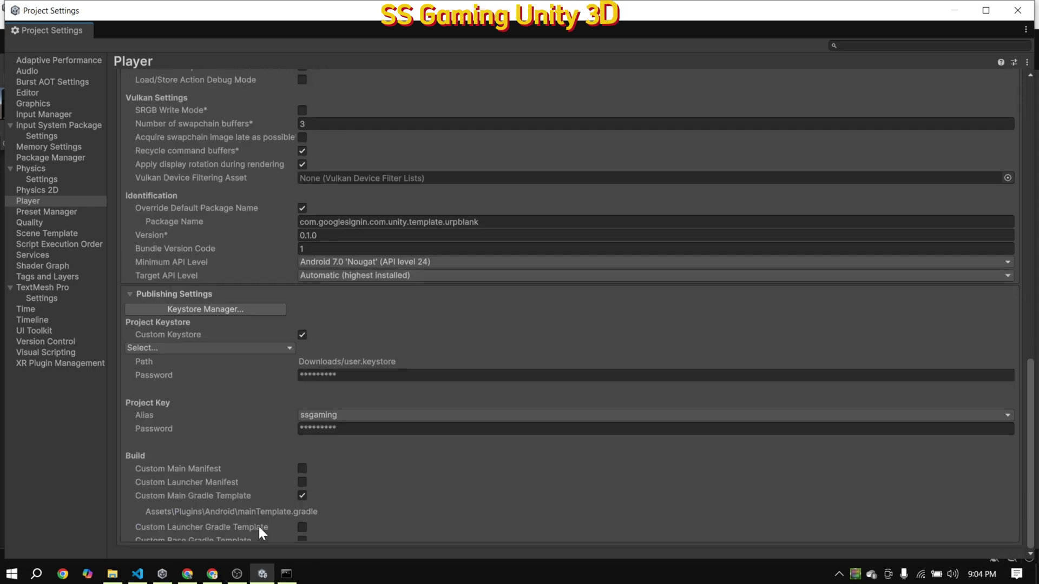
left_click(302, 308)
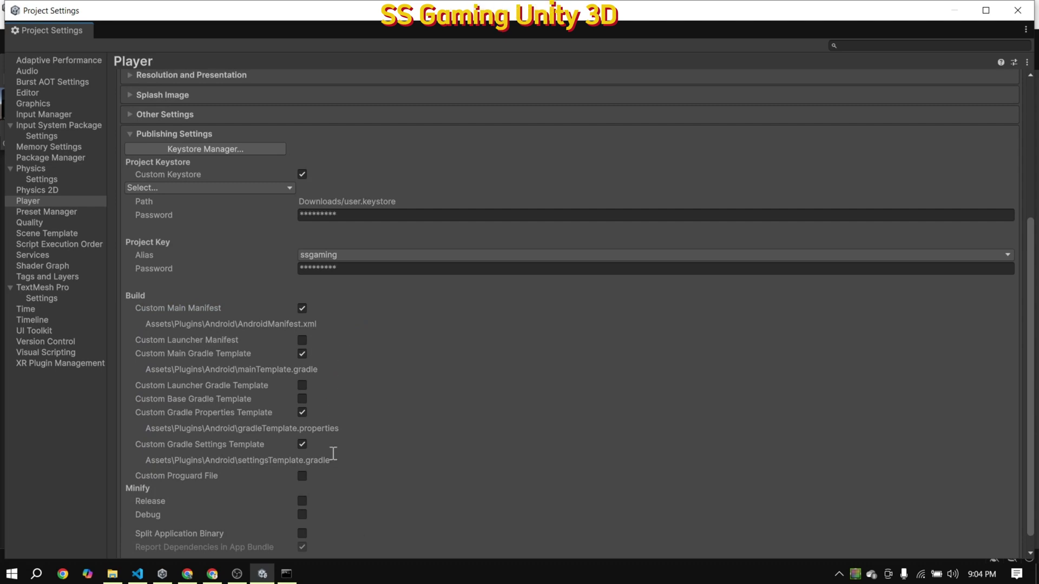
scroll(270, 325, "up", 2)
left_click(198, 175)
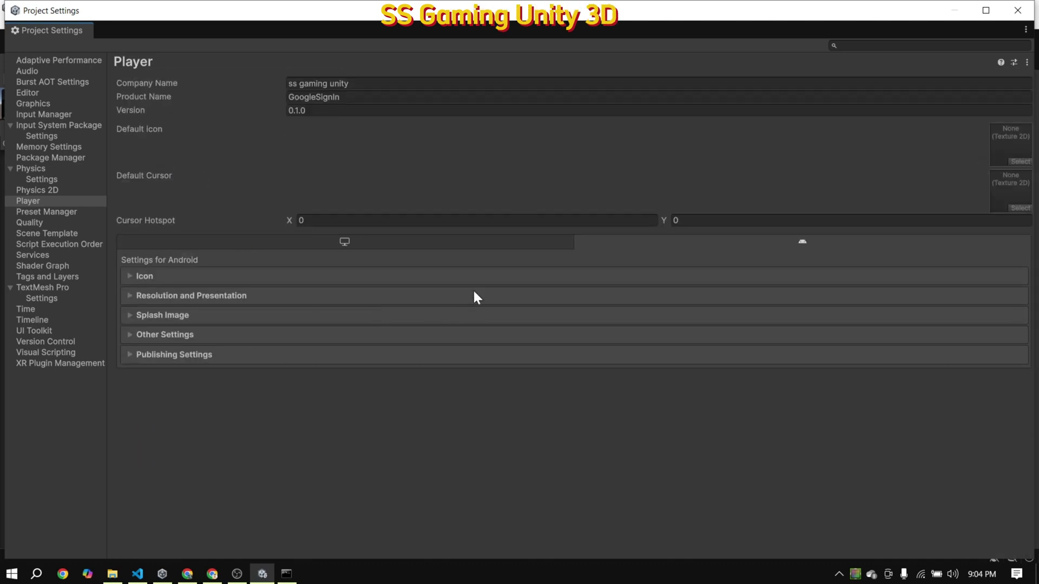
left_click(1017, 10)
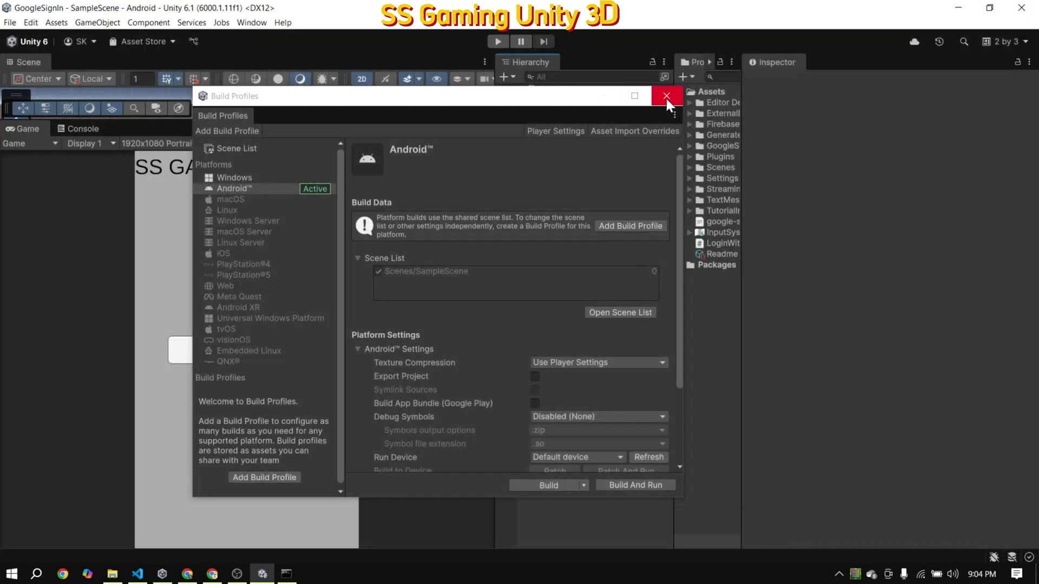
Build the Android APK as Google Sign In in the Desktop apk folder, declining the automatic mainTemplate.gradle update
left_click(538, 484)
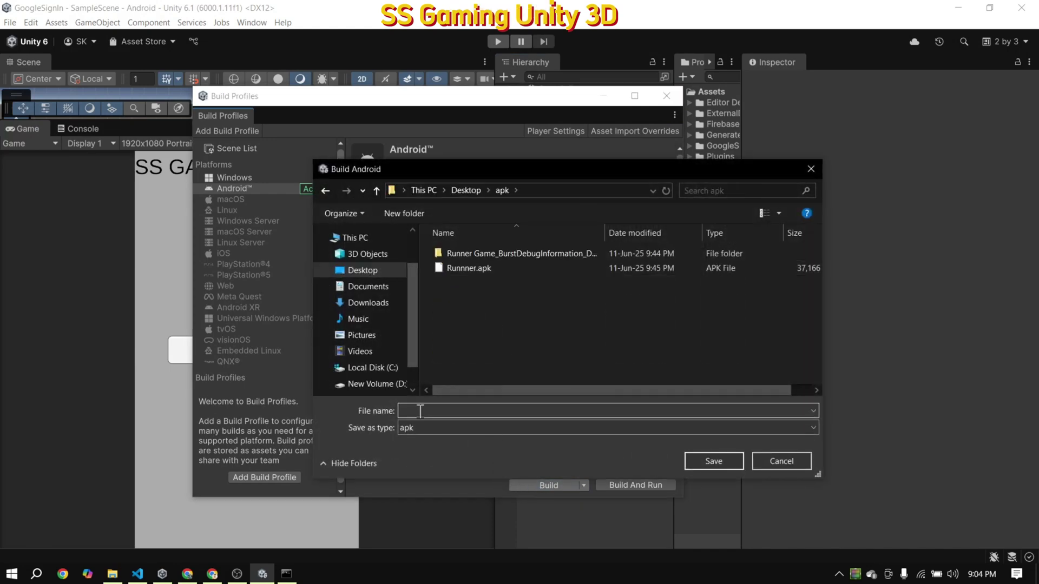
key("Return")
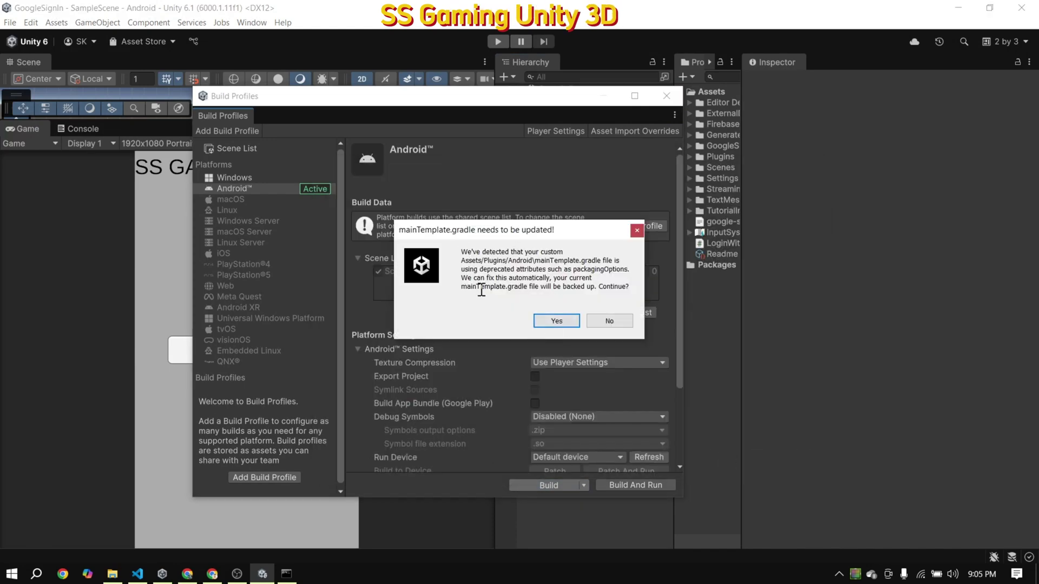
left_click(603, 321)
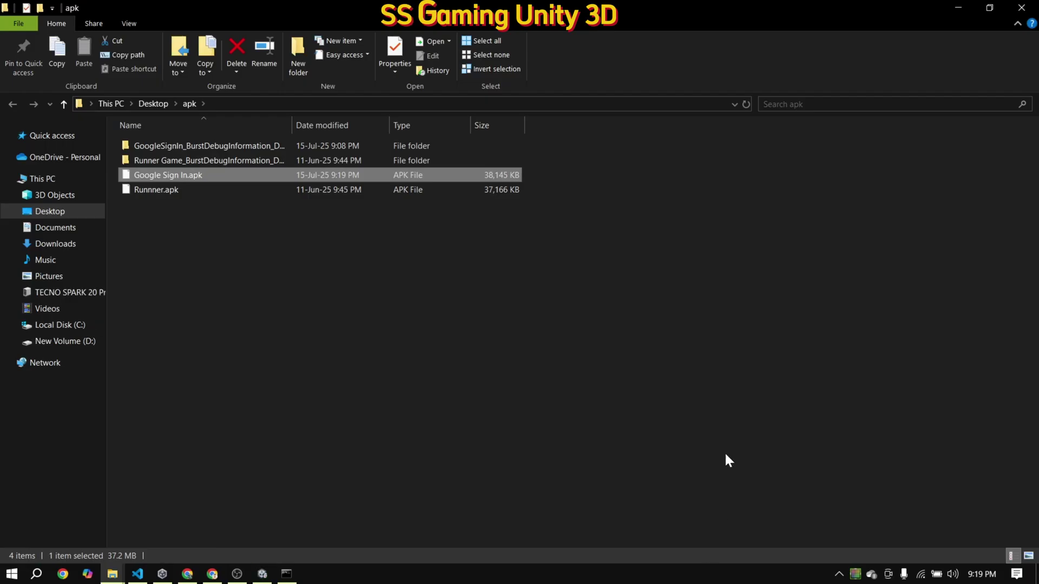
Send Google Sign In.apk to the TECNO SPARK 20 Pro+ phone, replacing the existing copy, and minimize the folder window
right_click(209, 174)
mouse_move(264, 401)
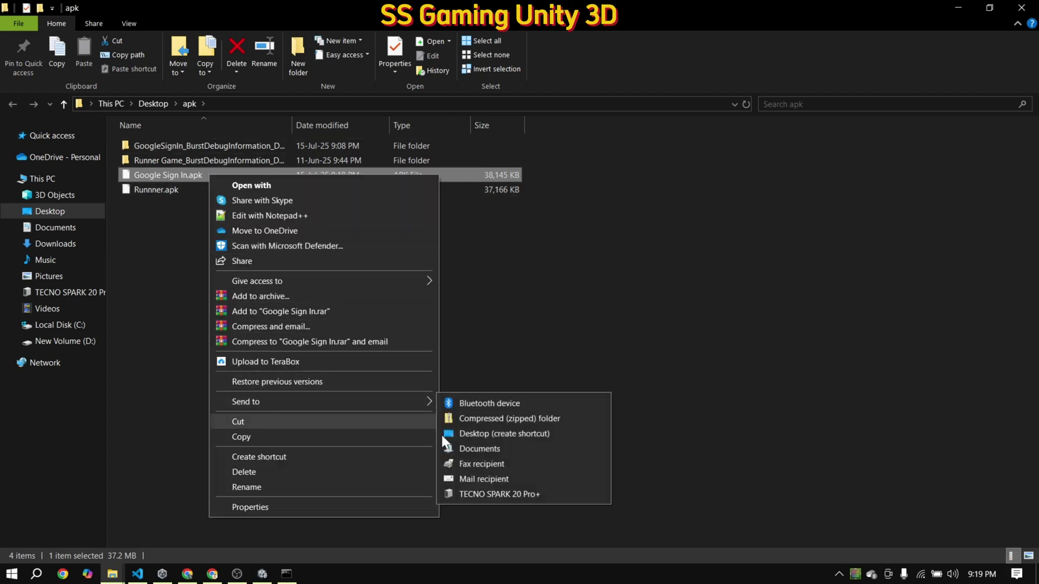
left_click(547, 491)
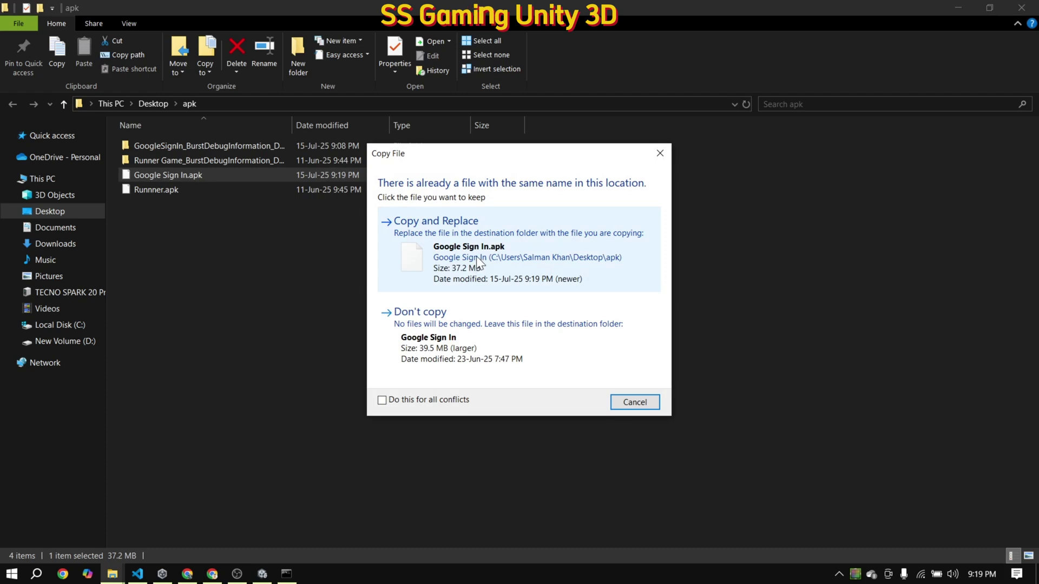
left_click(476, 255)
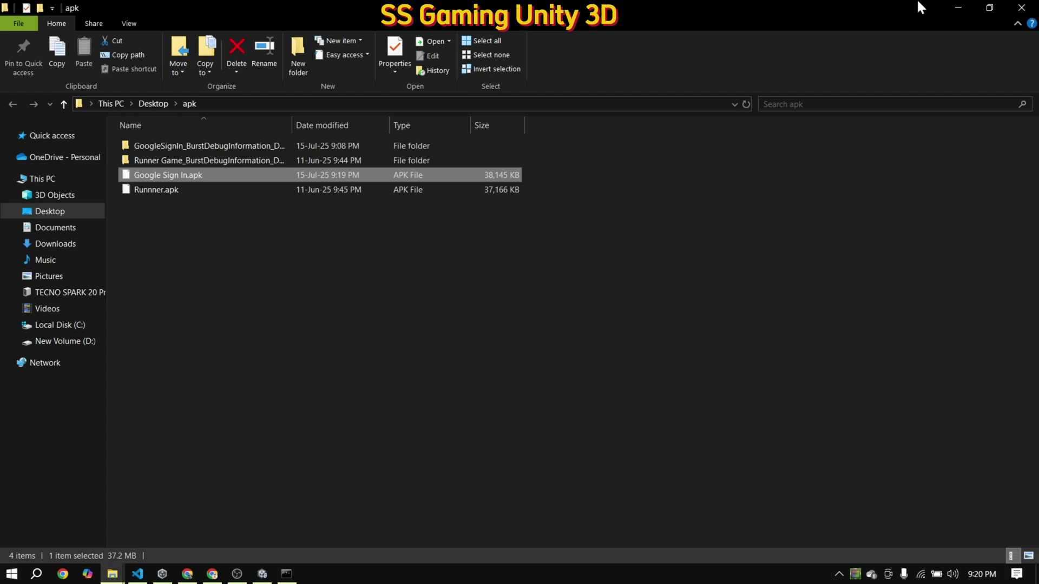
left_click(957, 8)
Close Build Profiles and open the Package Manager
left_click(670, 94)
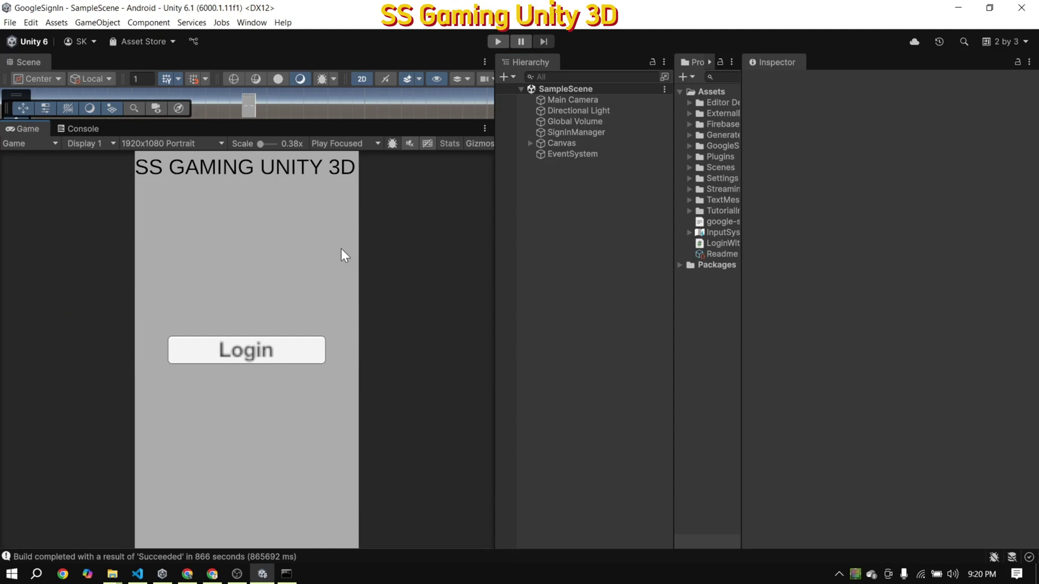
left_click(252, 22)
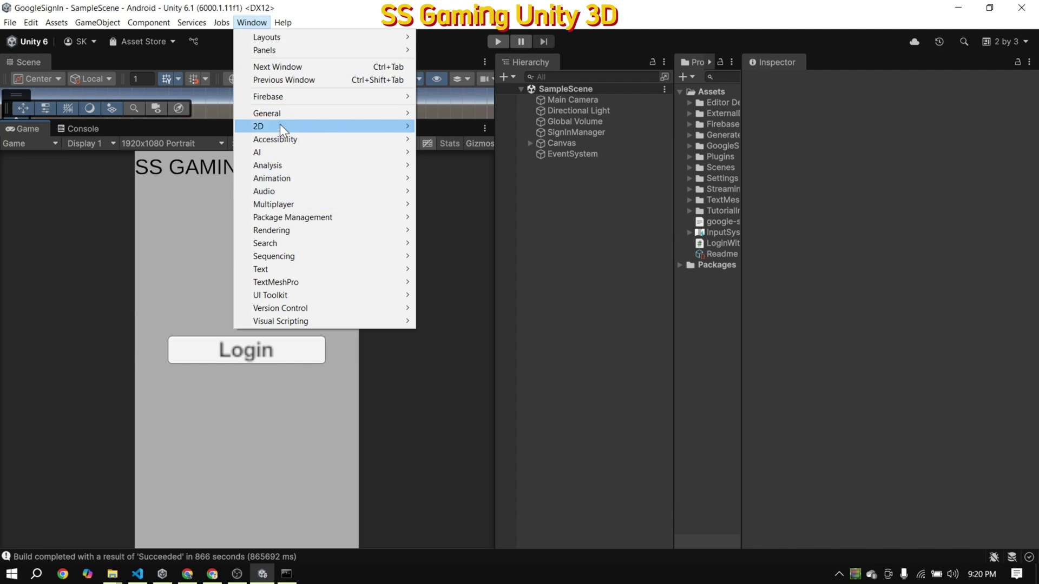
mouse_move(285, 115)
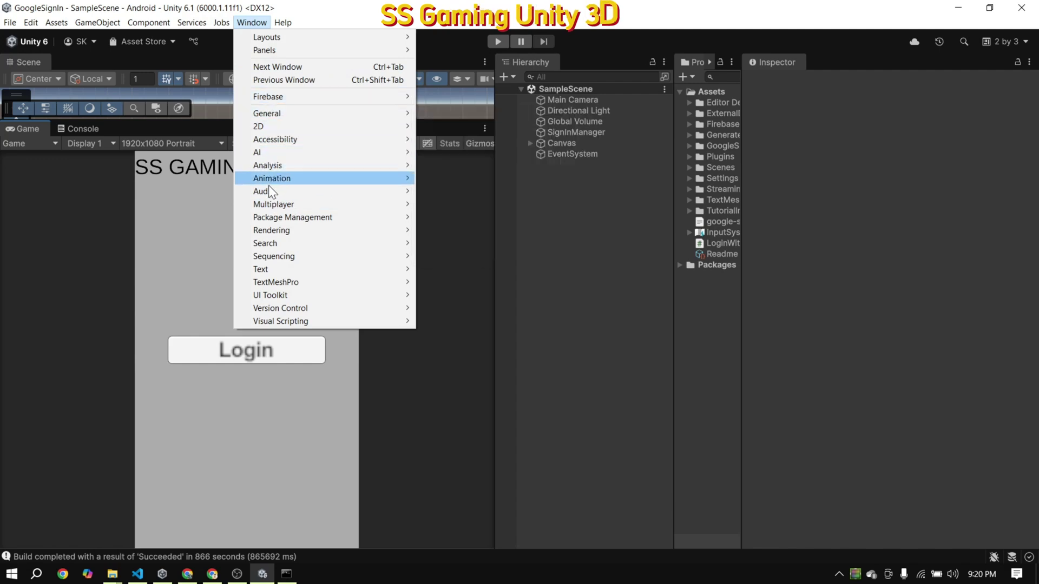
mouse_move(285, 218)
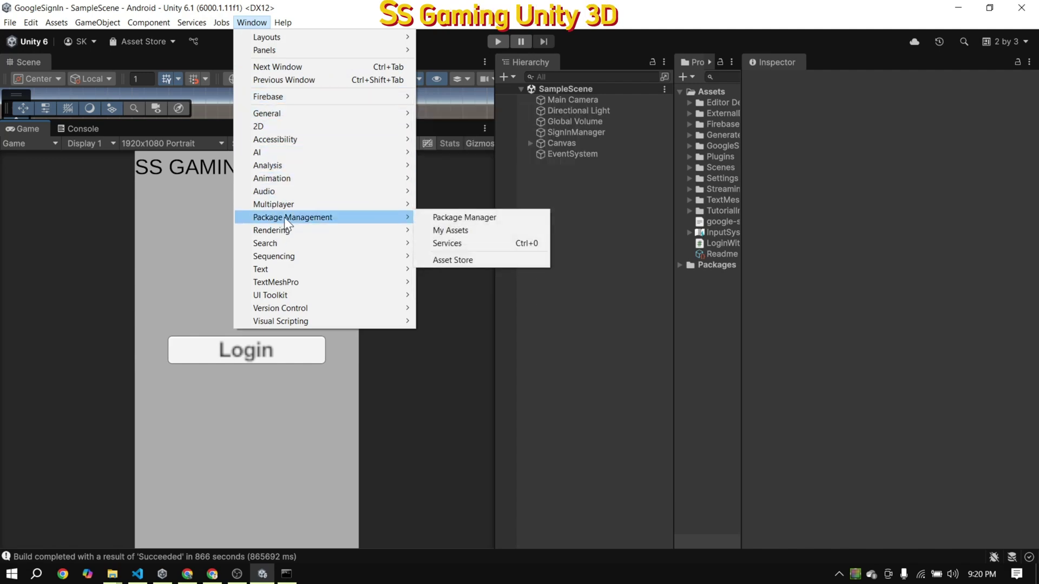
left_click(448, 217)
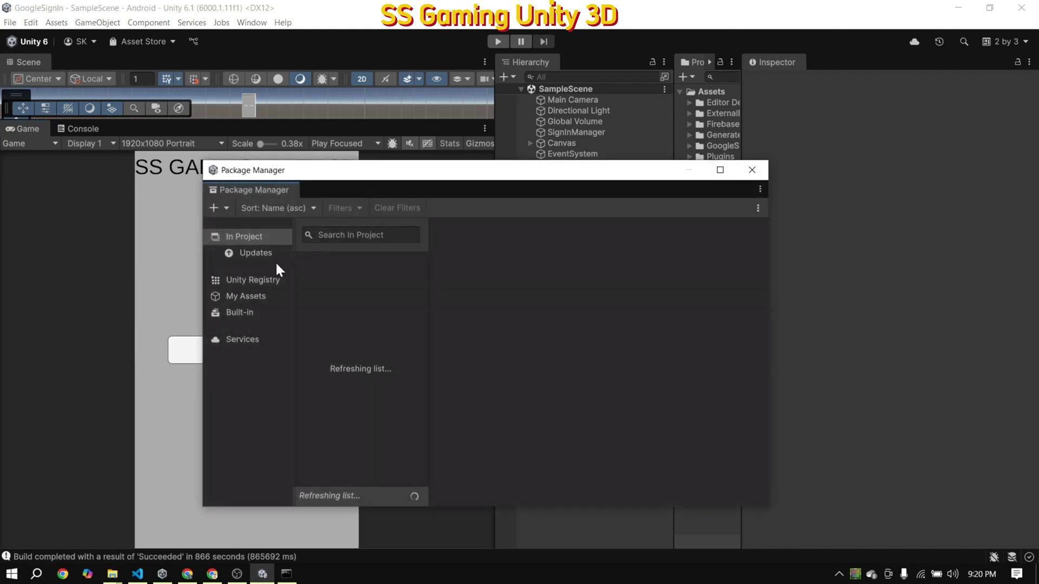
Find Android Logcat in the Unity Registry packages by searching for logcat, install it, and close the Package Manager
left_click(260, 283)
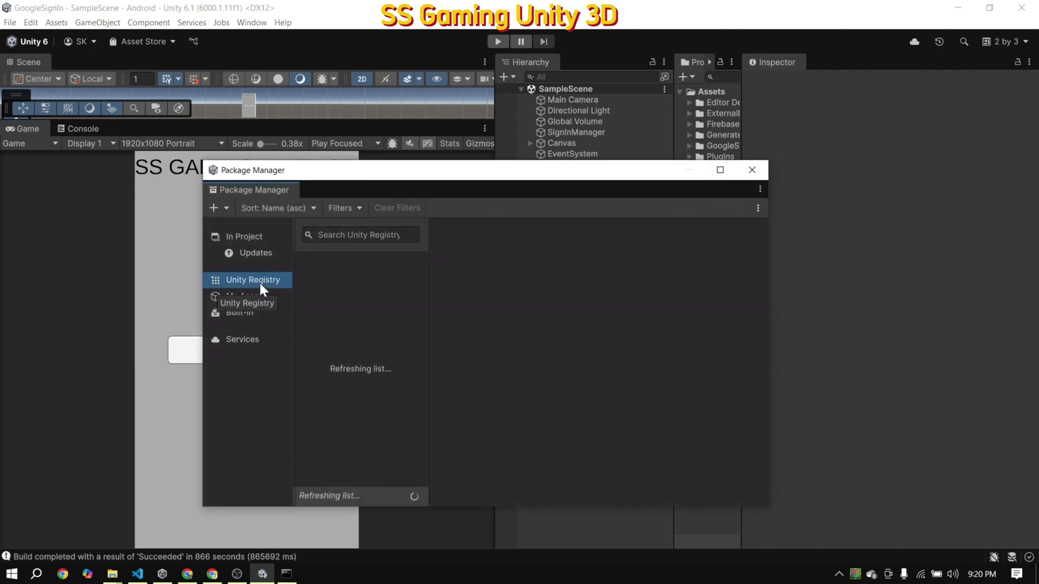
left_click(392, 234)
type("l")
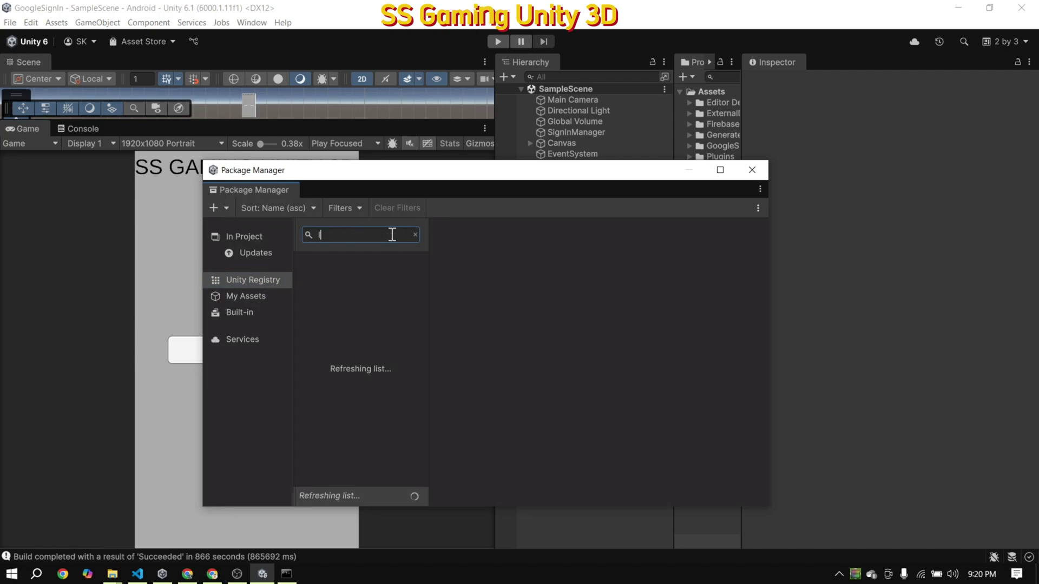
type("ogcat")
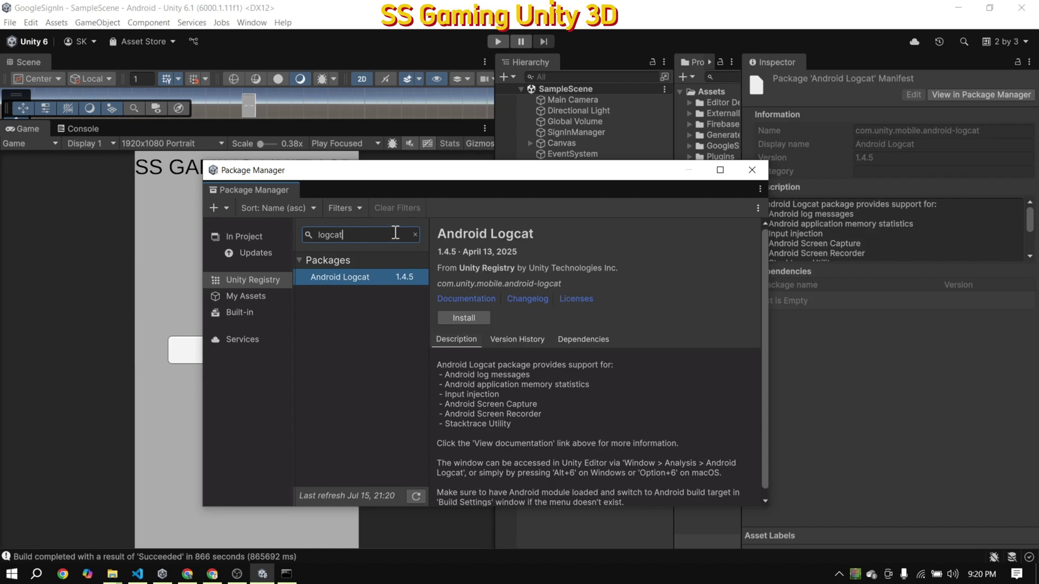
left_click(473, 319)
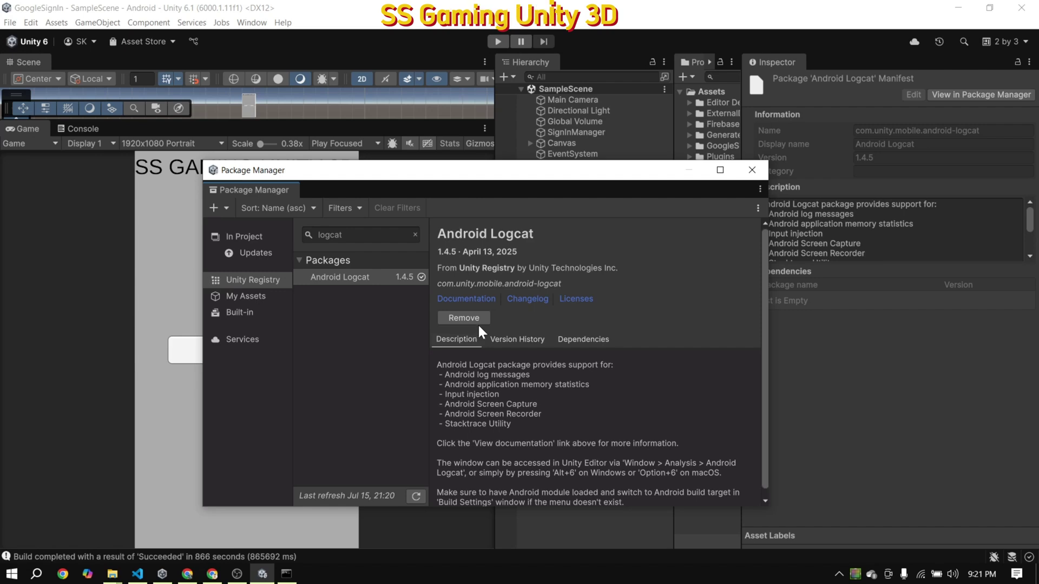
left_click(761, 170)
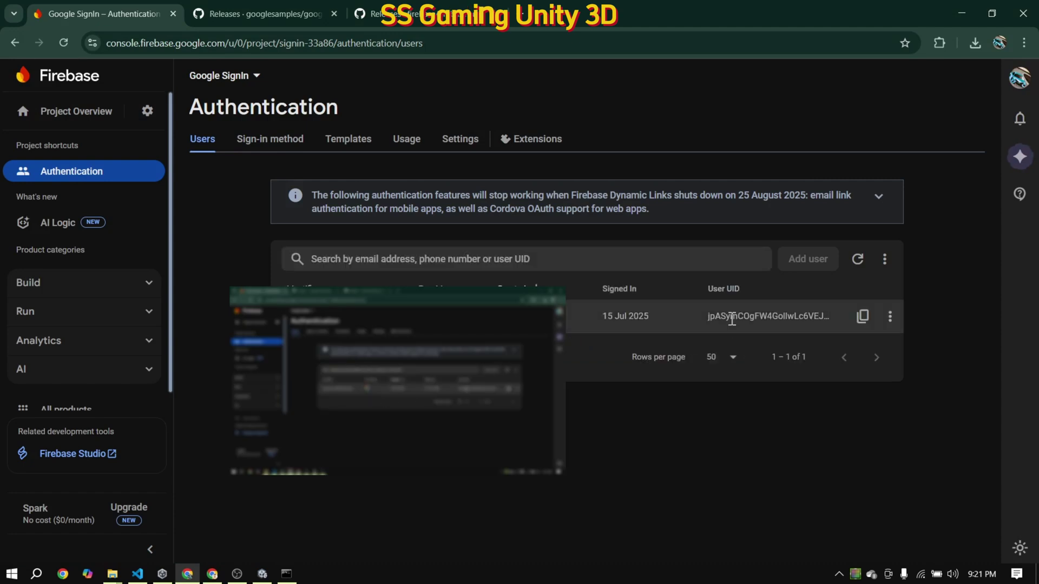
In the Firebase console, delete the existing user account from the Authentication users list and reload the page
left_click(890, 317)
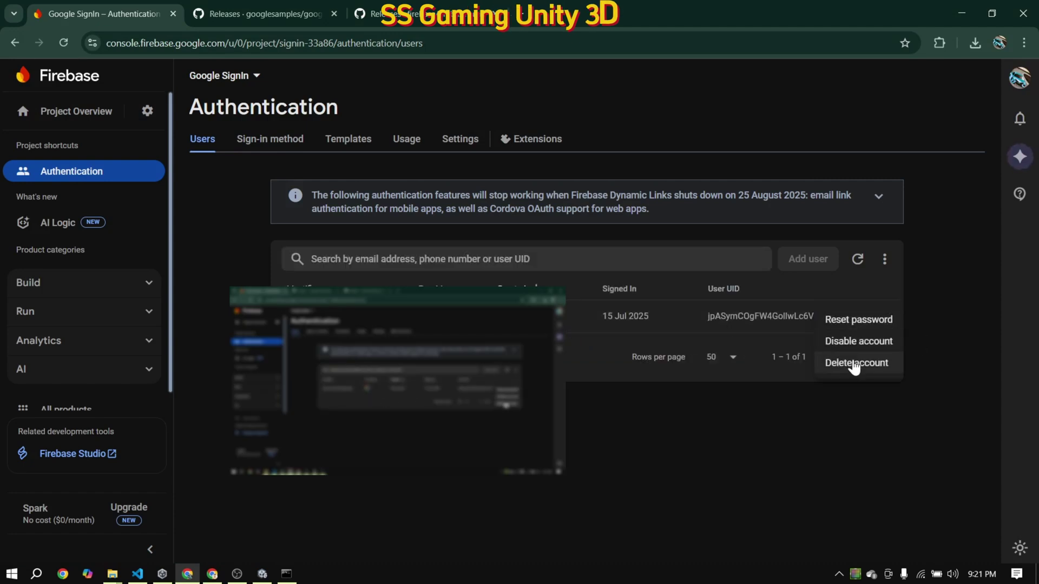
left_click(857, 363)
left_click(660, 382)
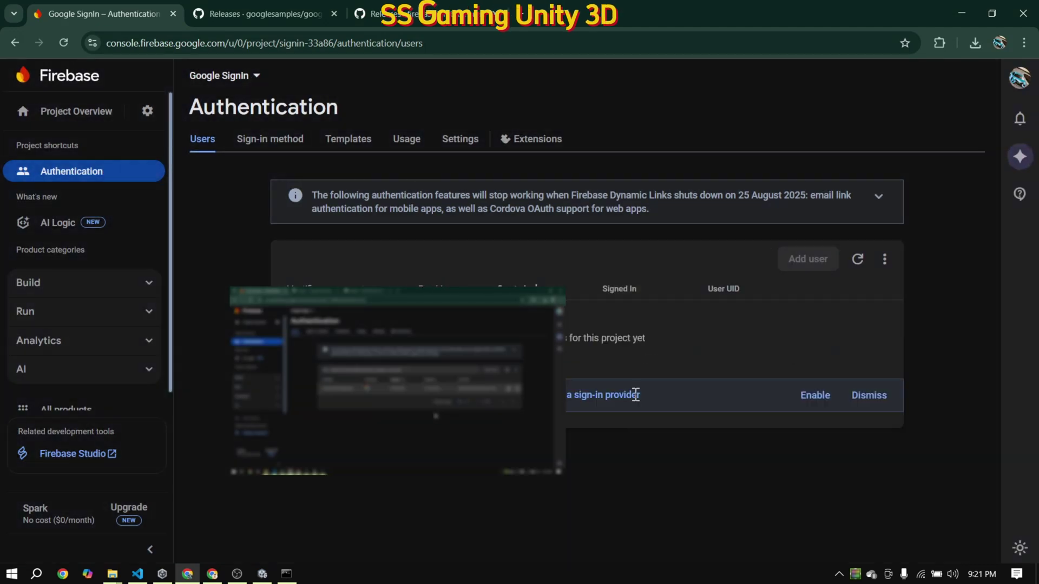
left_click(63, 41)
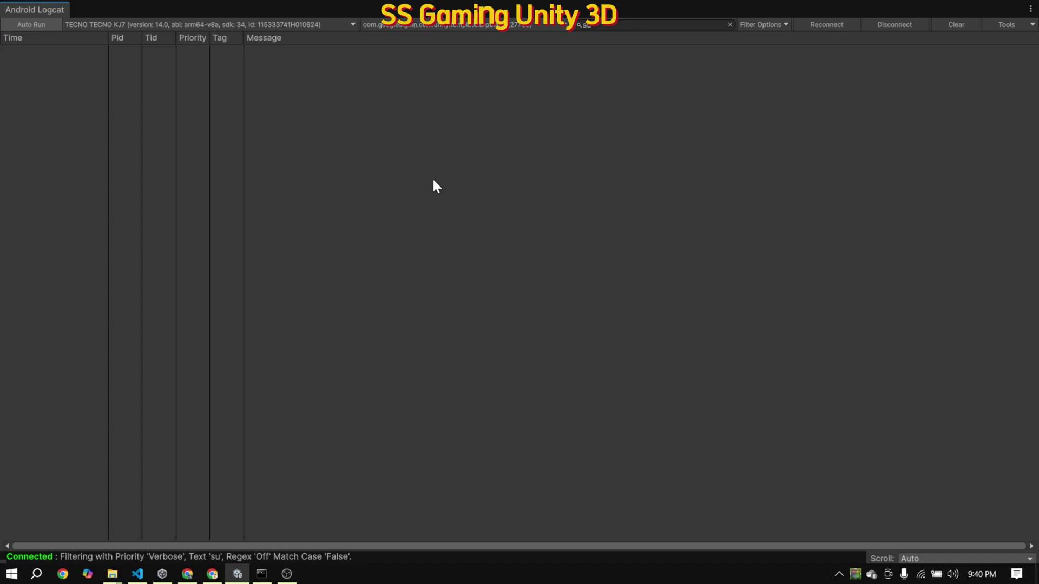
Filter Android Logcat to the com.googlesignin.com.unity.template.urpblank (29457) process, clear the old entries, and select the image-loading message from the new sign-in
left_click(420, 24)
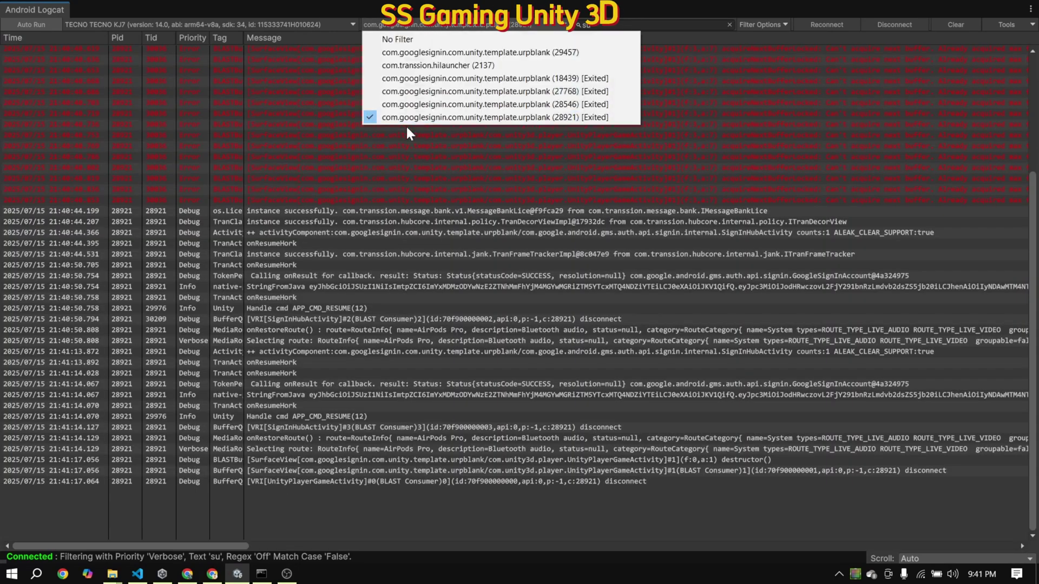
left_click(431, 51)
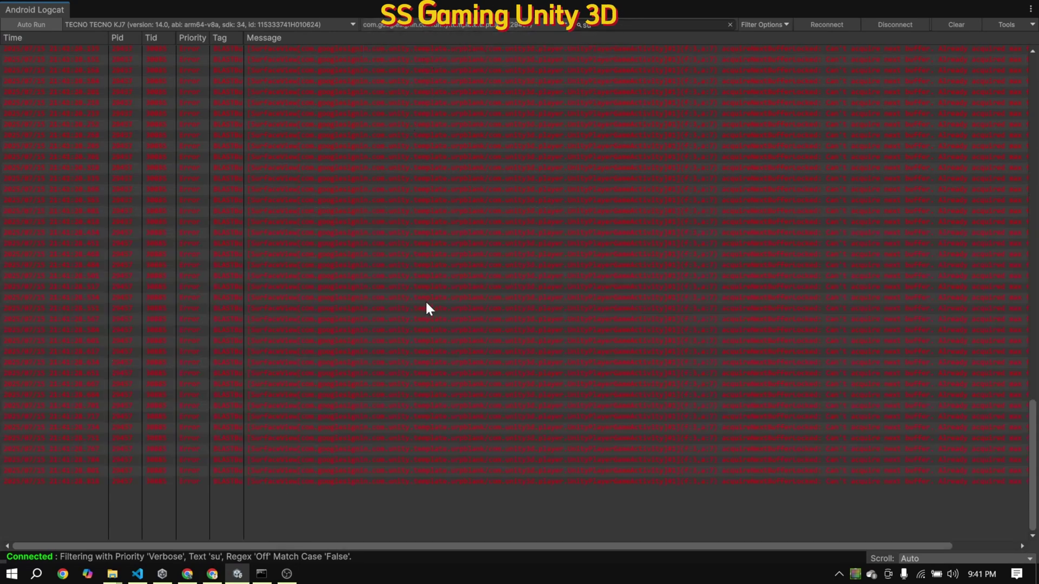
left_click(956, 25)
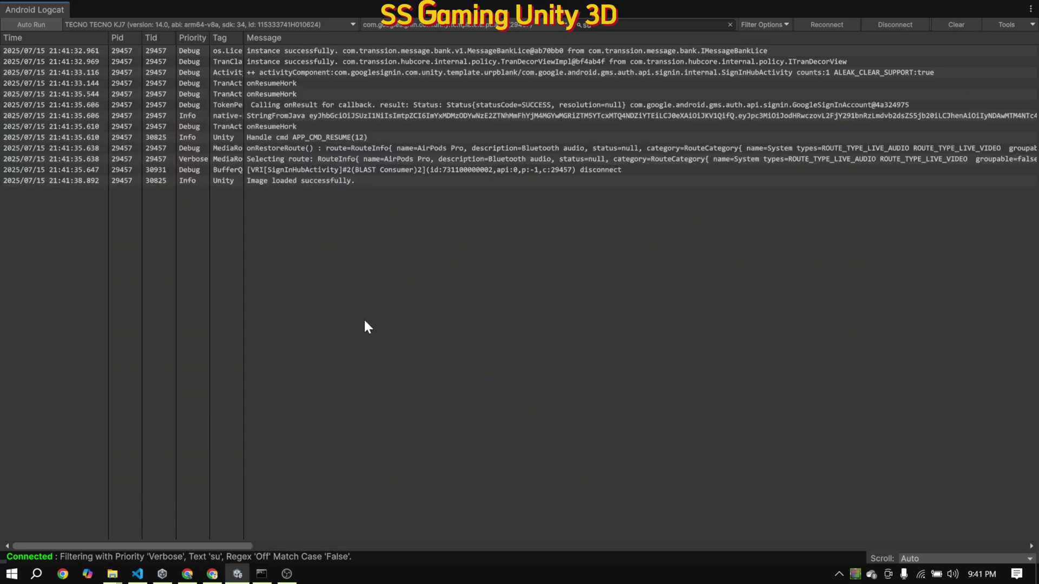
left_click(321, 181)
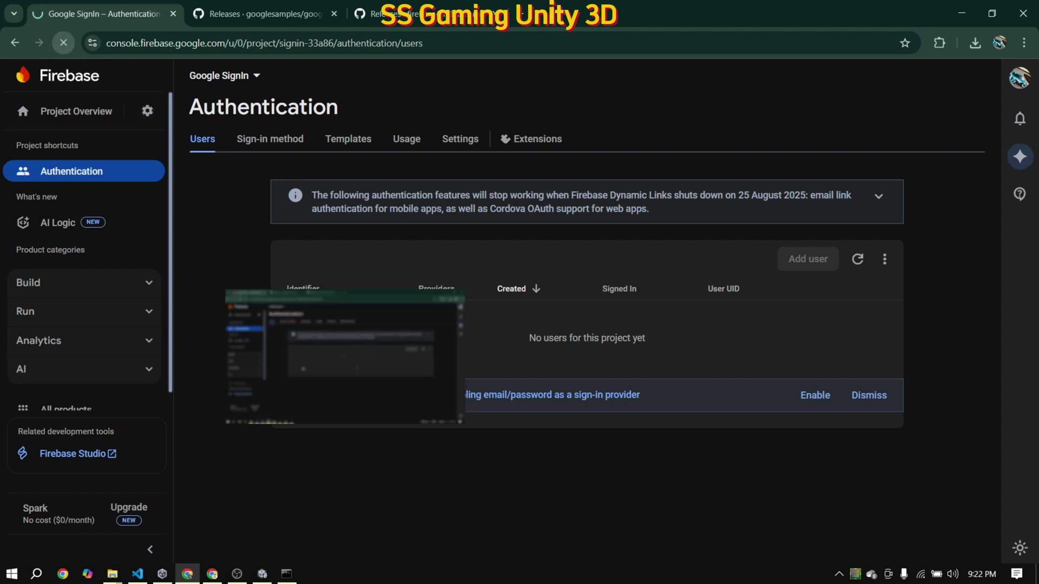
Reload the Firebase Authentication users page and check the list for the account signed in from the phone
left_click(64, 43)
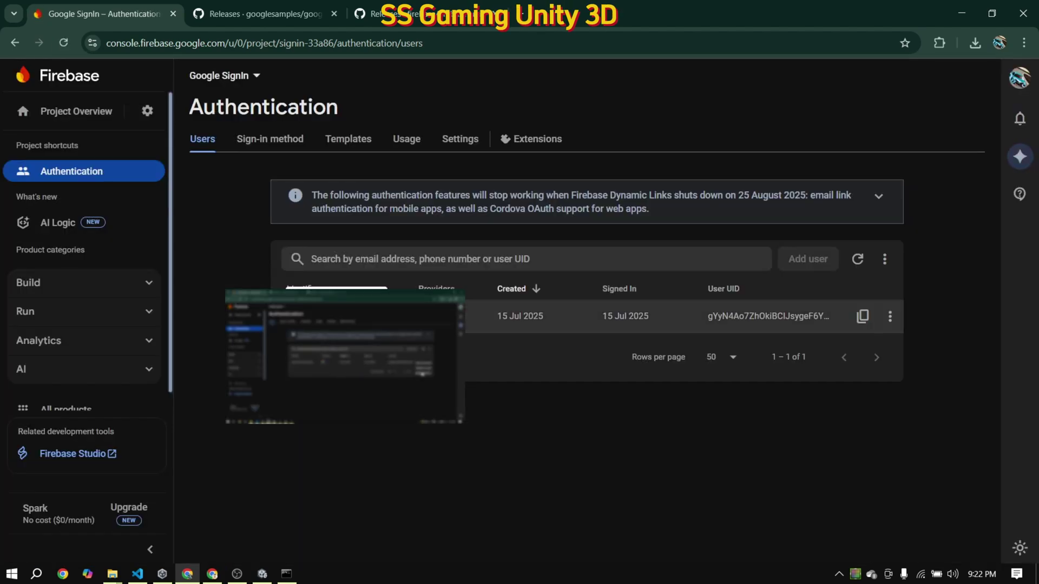
triple_click(534, 315)
left_click(561, 389)
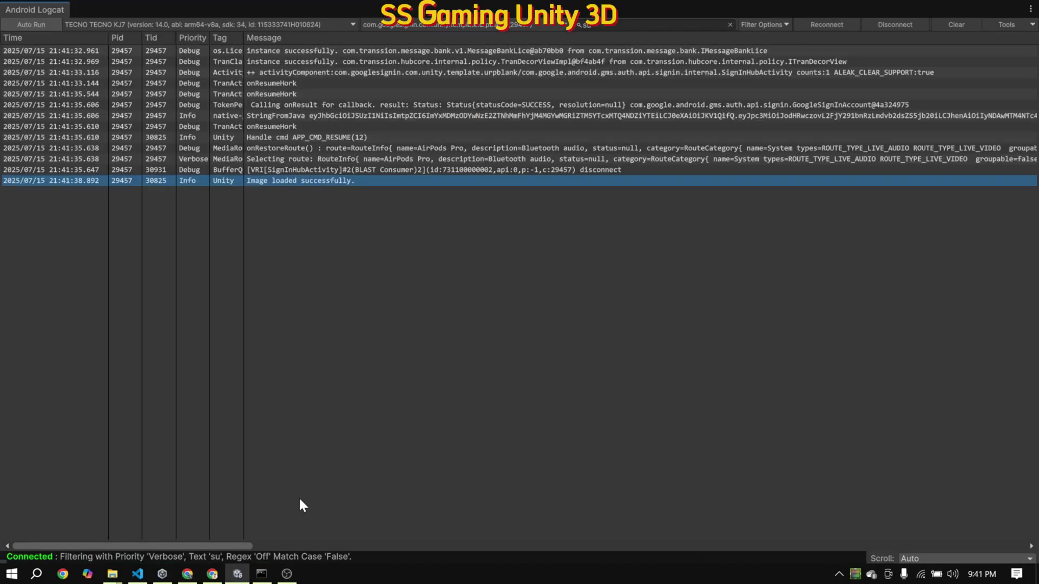
Examine the image-loading log statement in LoginWithGoogle.cs and the sign-in code that starts LoadImage, and minimize the code editor
left_click(142, 577)
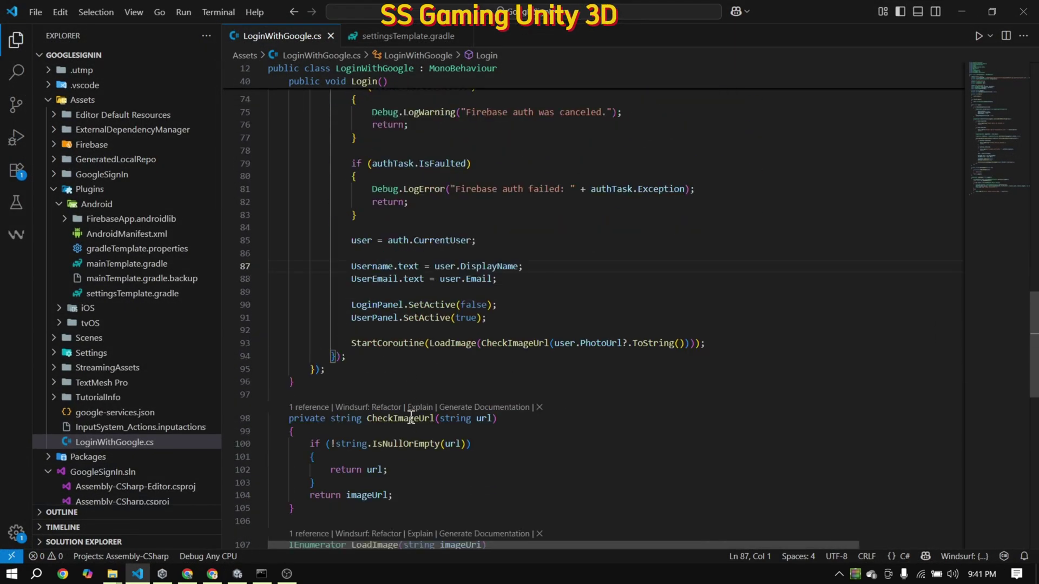
scroll(411, 418, "down", 6)
left_click_drag(320, 423, 539, 423)
scroll(422, 269, "up", 5)
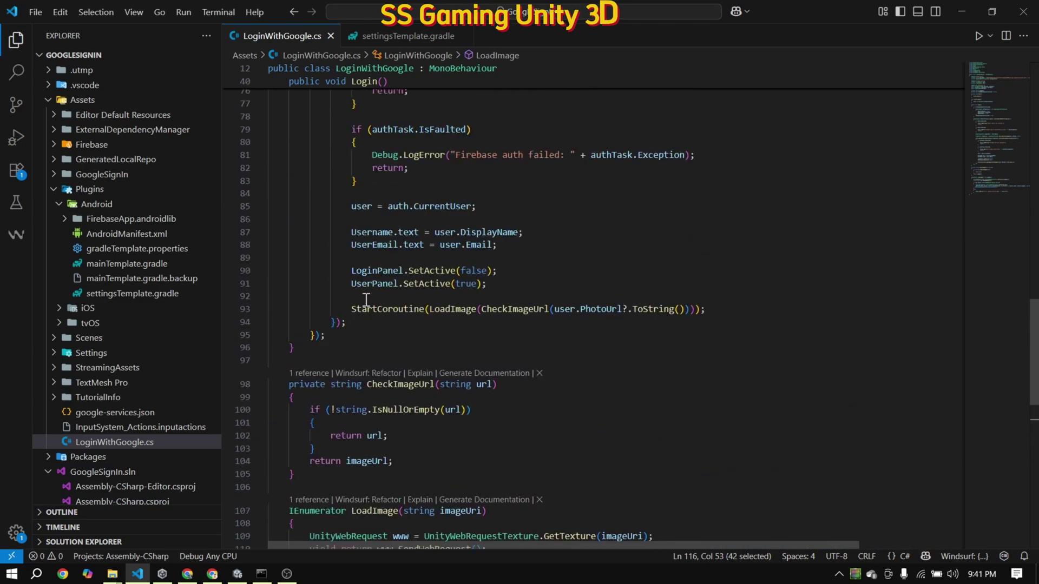
scroll(451, 236, "up", 4)
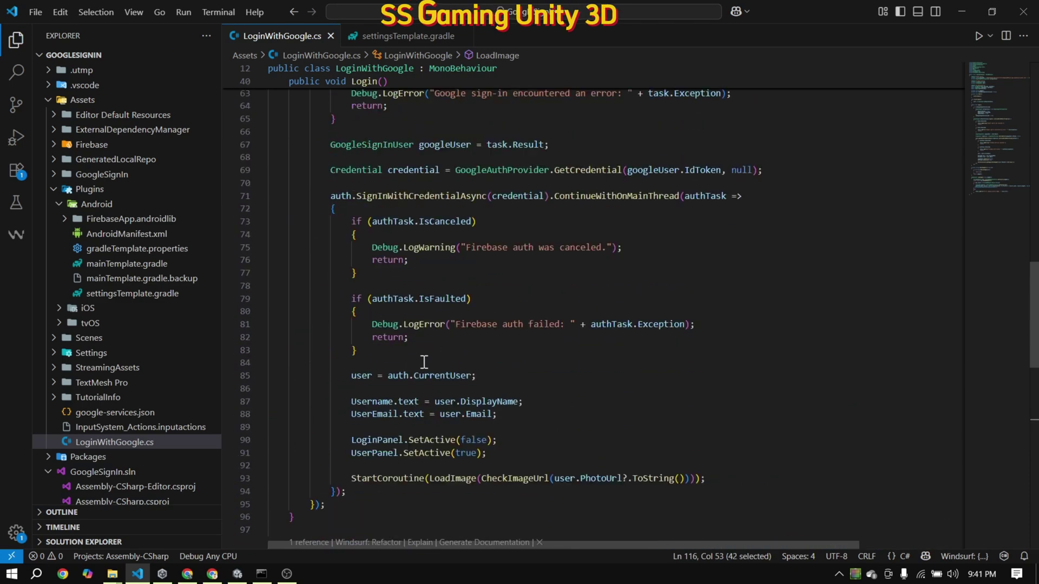
left_click(963, 12)
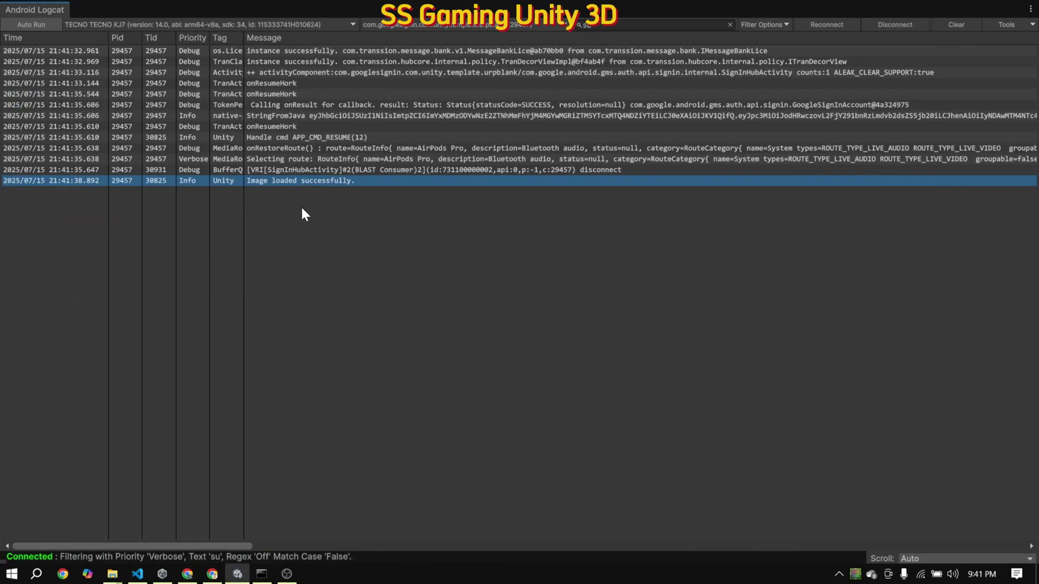
Close the Android Logcat view, clear the asset selection, and enlarge the Scene view above the Game view
left_click(1031, 9)
left_click(929, 52)
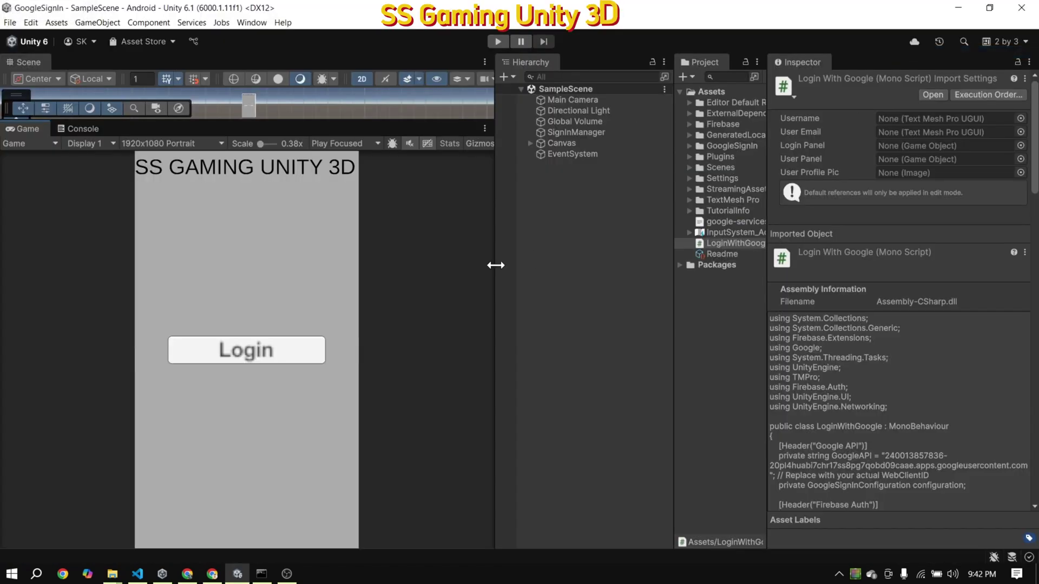
left_click(702, 242)
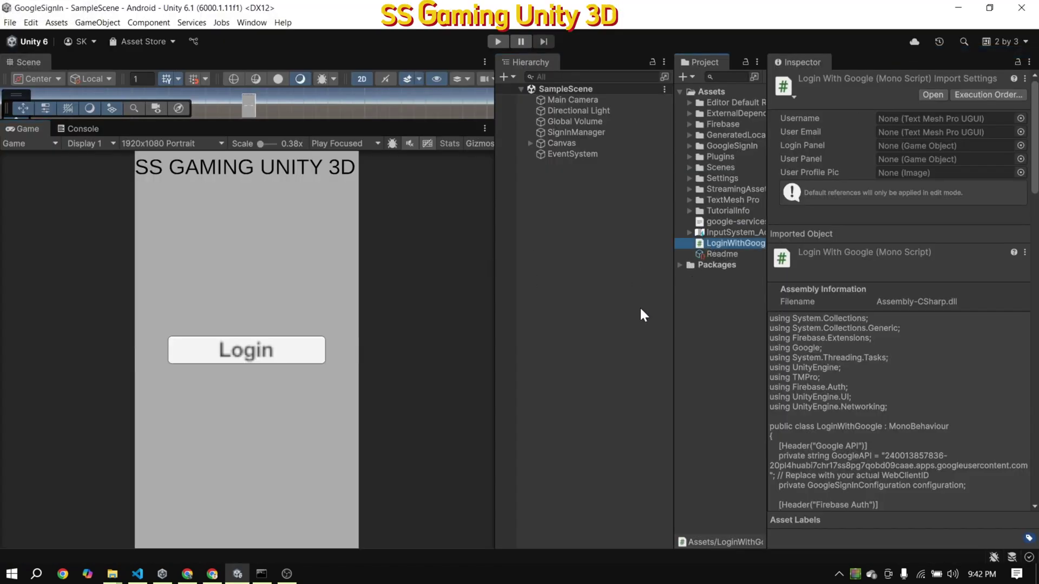
left_click(558, 387)
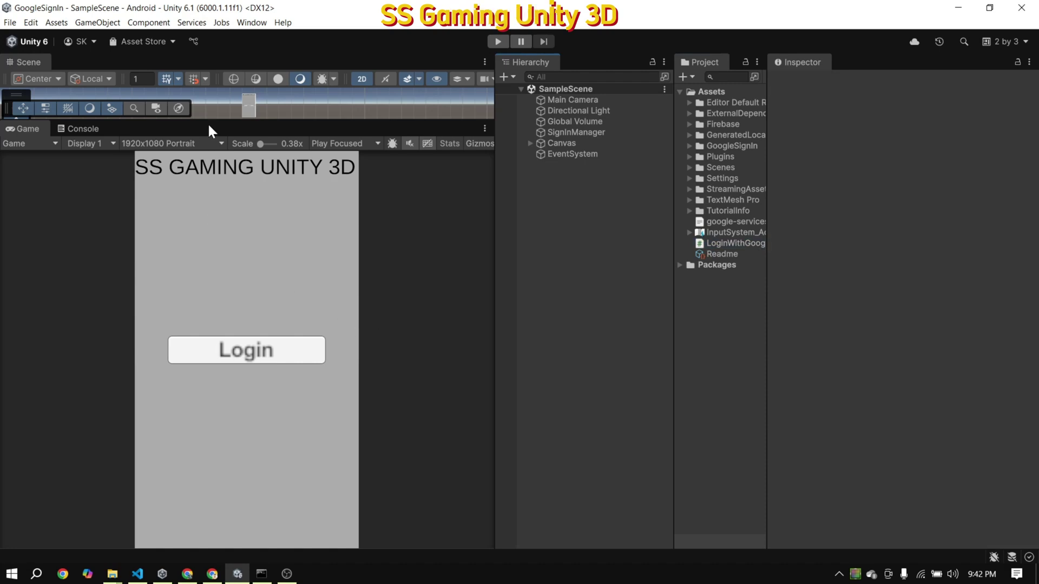
left_click_drag(208, 122, 232, 255)
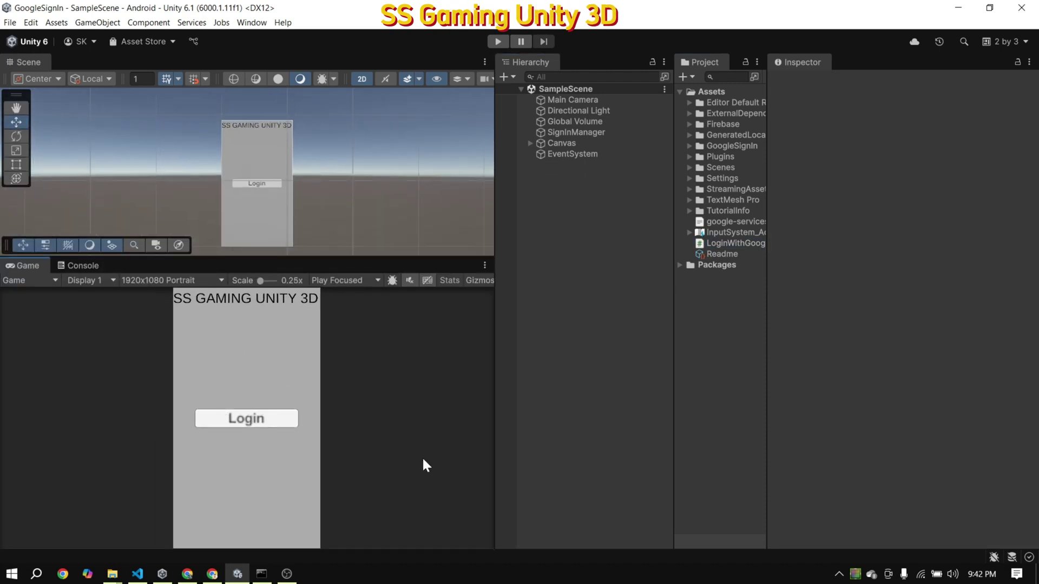